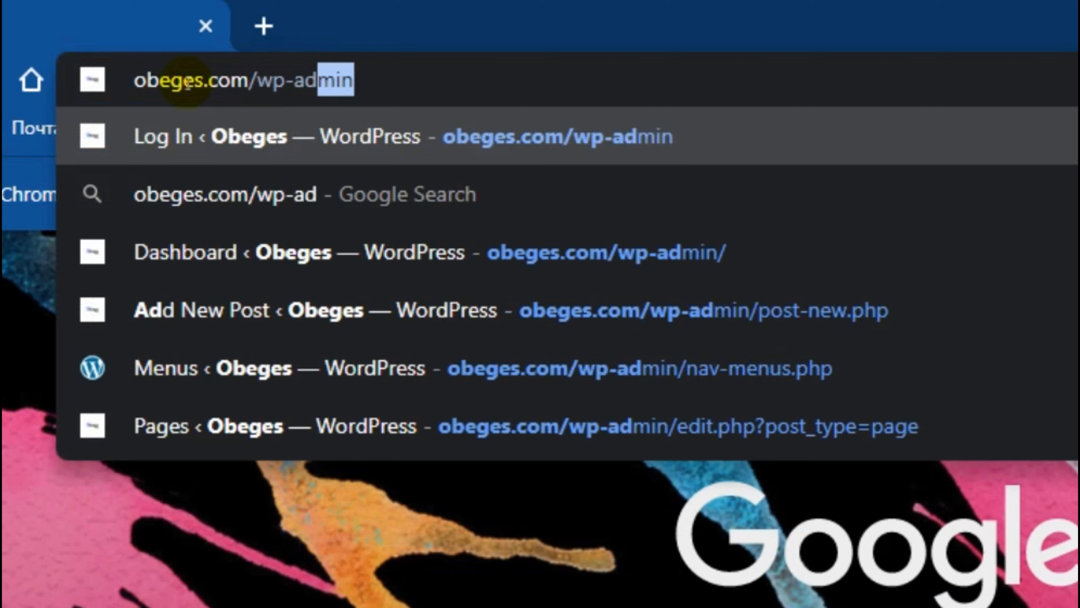
Step: Load the Obeges wp-admin login page and log in with the prefilled credentials
type("min")
key("Return")
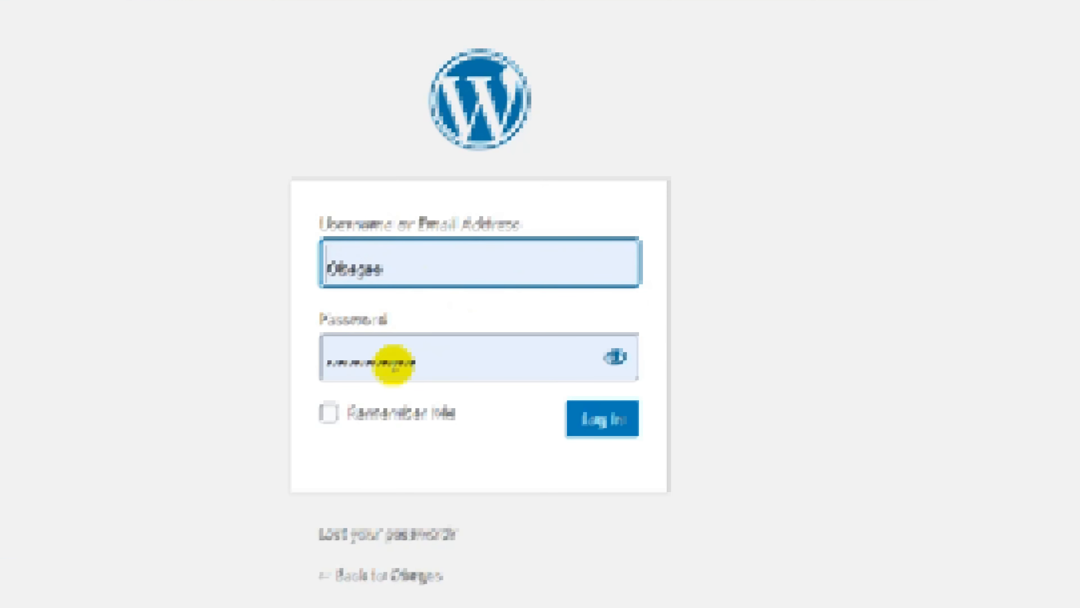
left_click(601, 425)
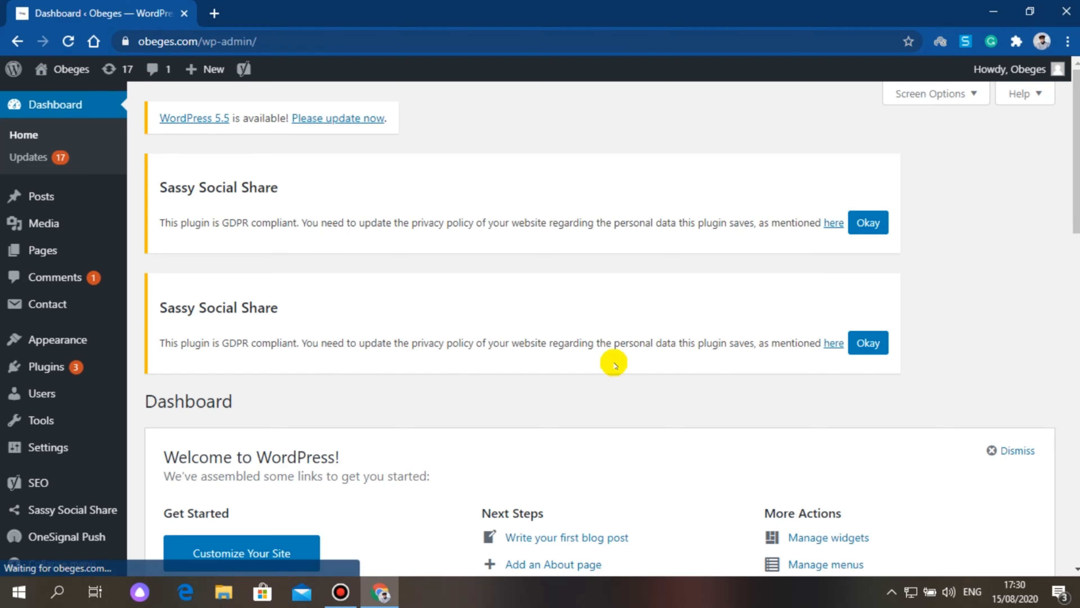
Step: From the Dashboard, create a new post via Posts > Add New
scroll(480, 333, "down", 20)
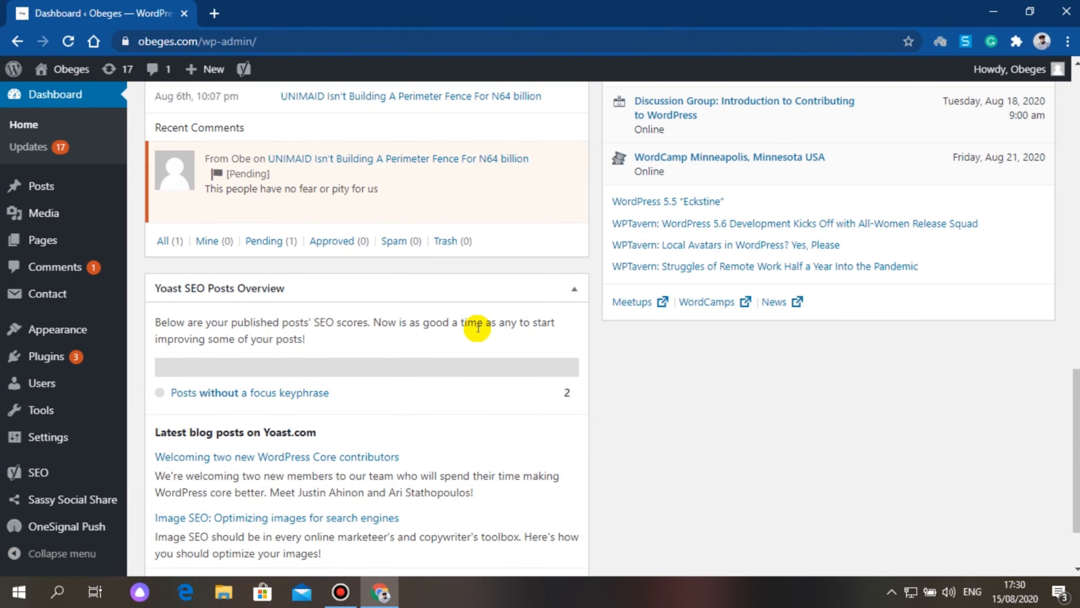
scroll(478, 329, "up", 20)
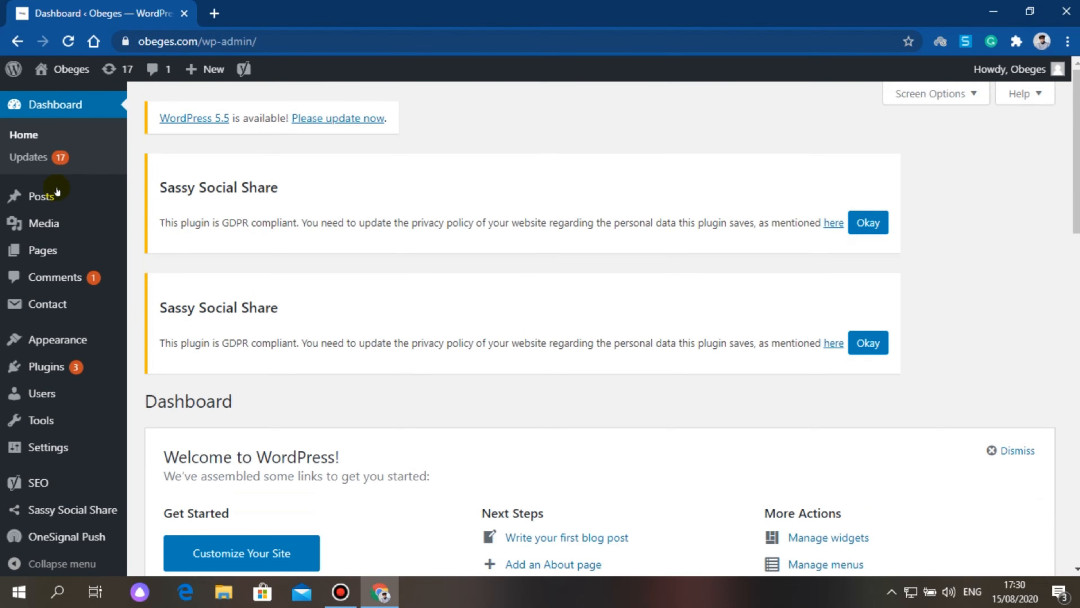
mouse_move(44, 202)
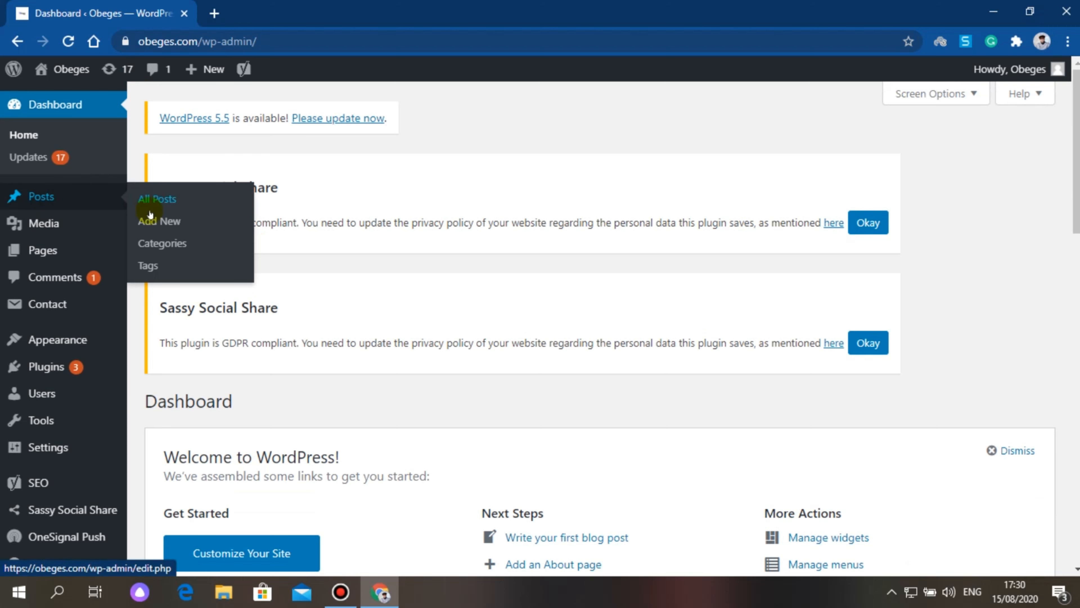
left_click(153, 226)
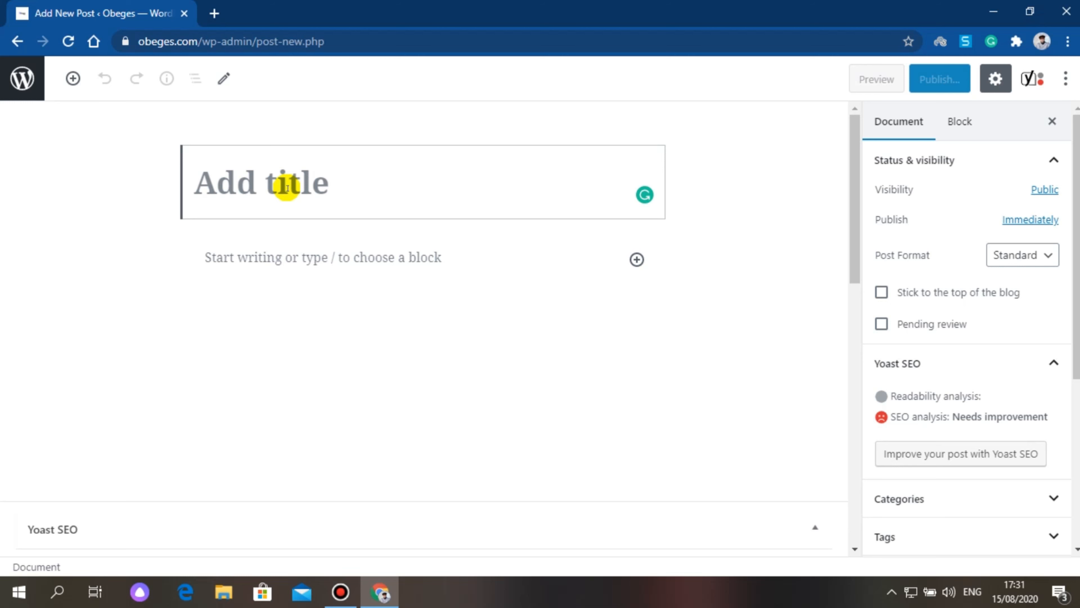
Step: Title the post 'Trump has approved the use of Chloroquine for the treatment of Covid-19' and open a new browser tab
type("T")
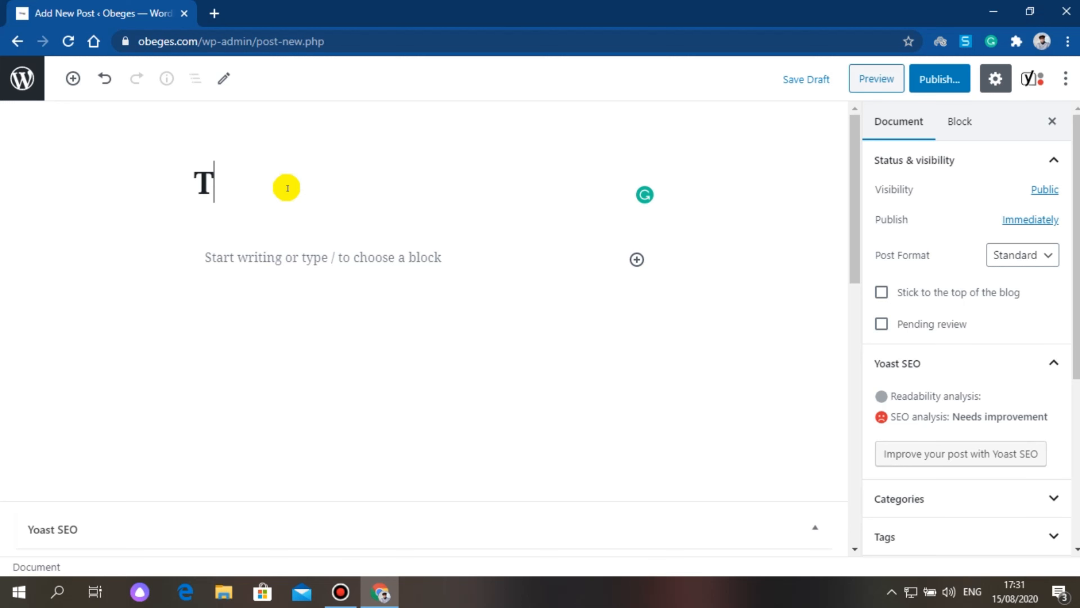
type("rump")
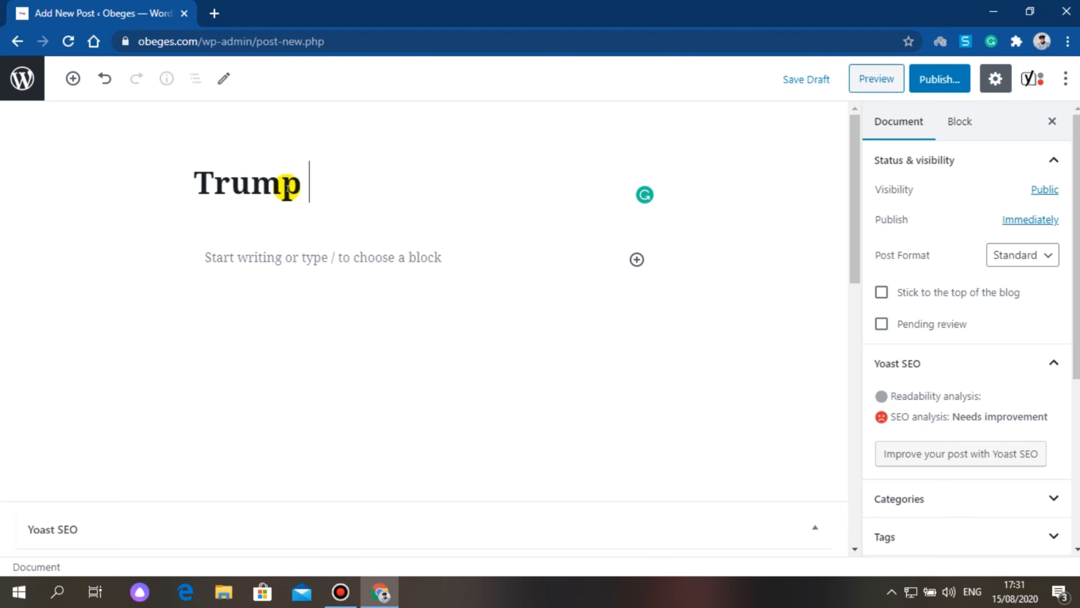
type(" has")
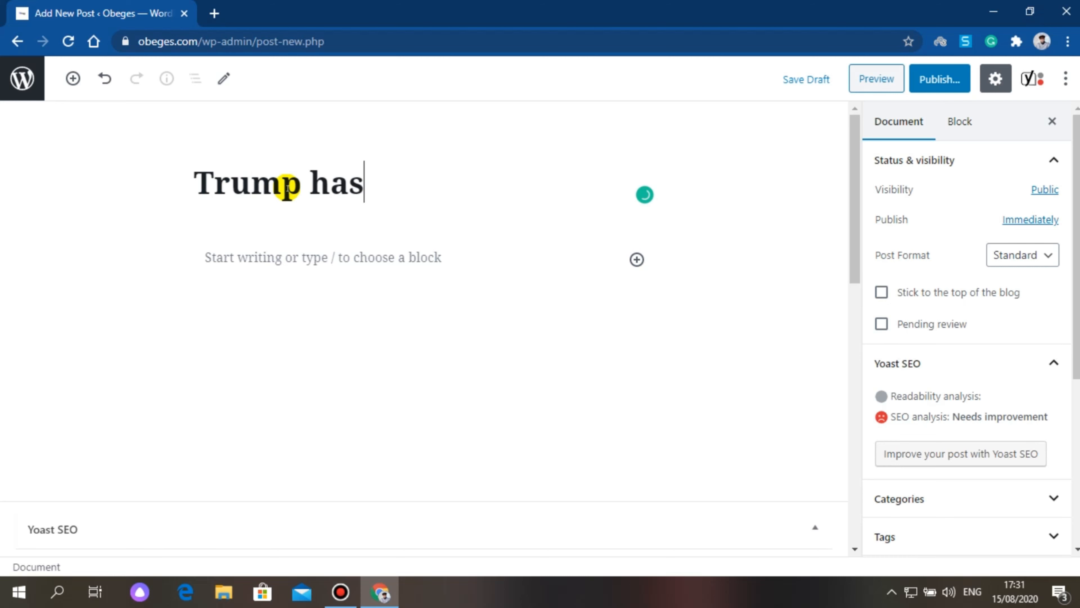
type(" approv")
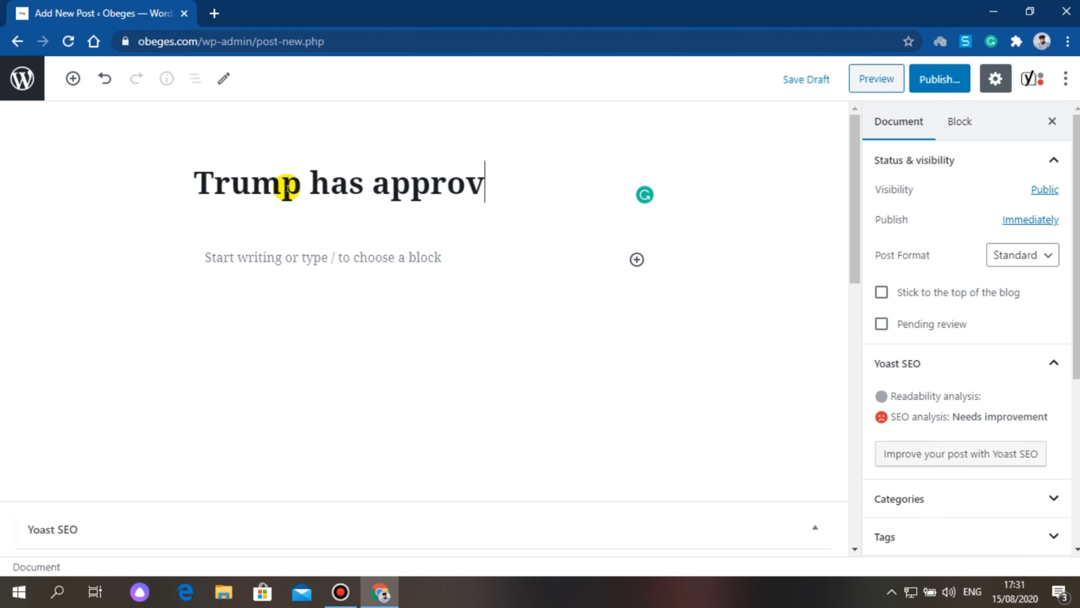
type("ed the use")
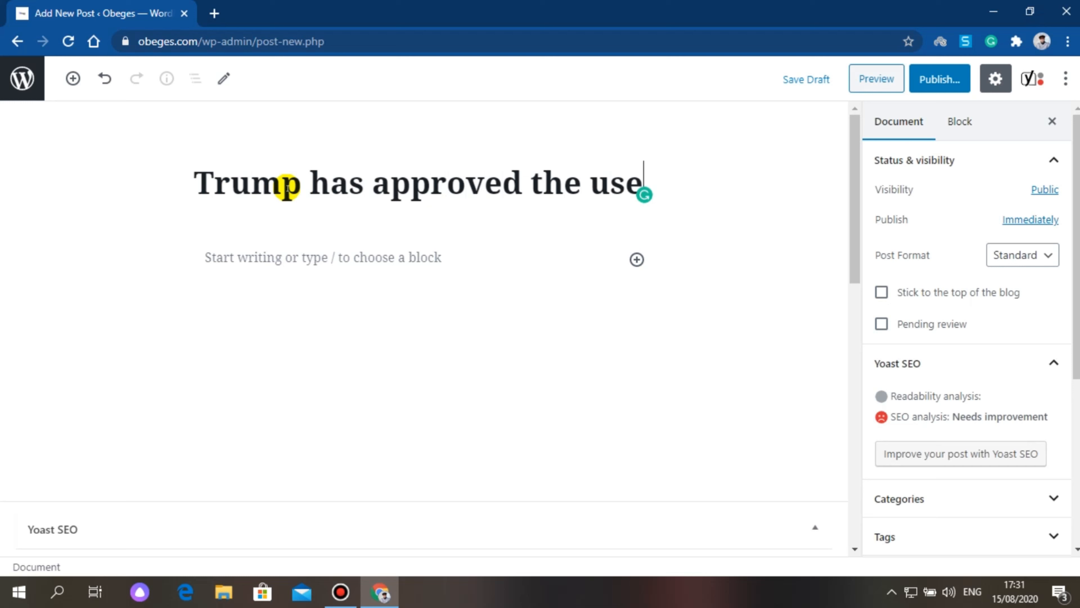
type(" of ")
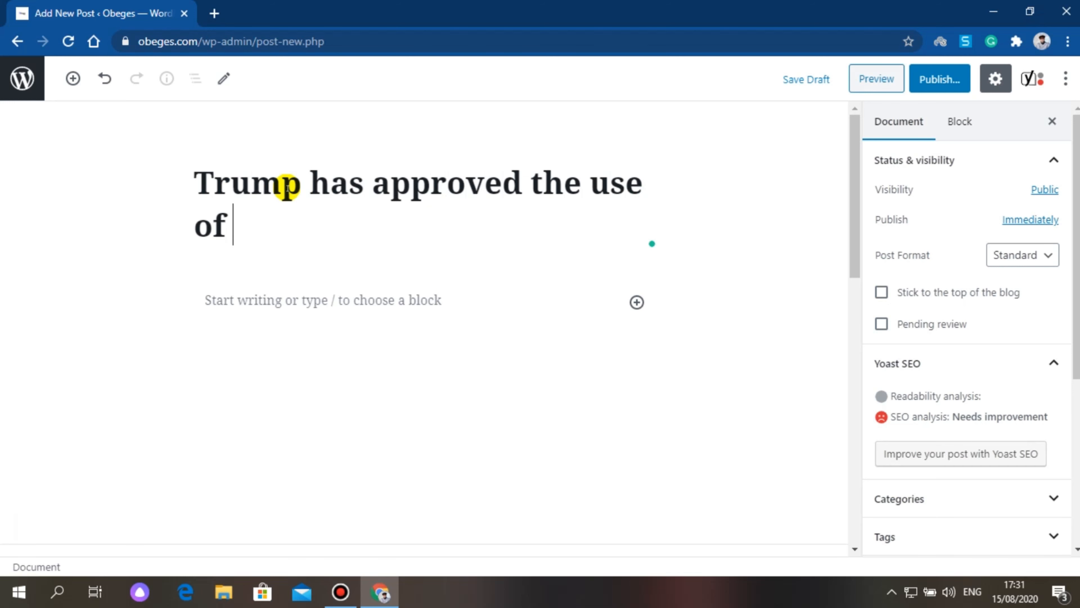
type("Chlo")
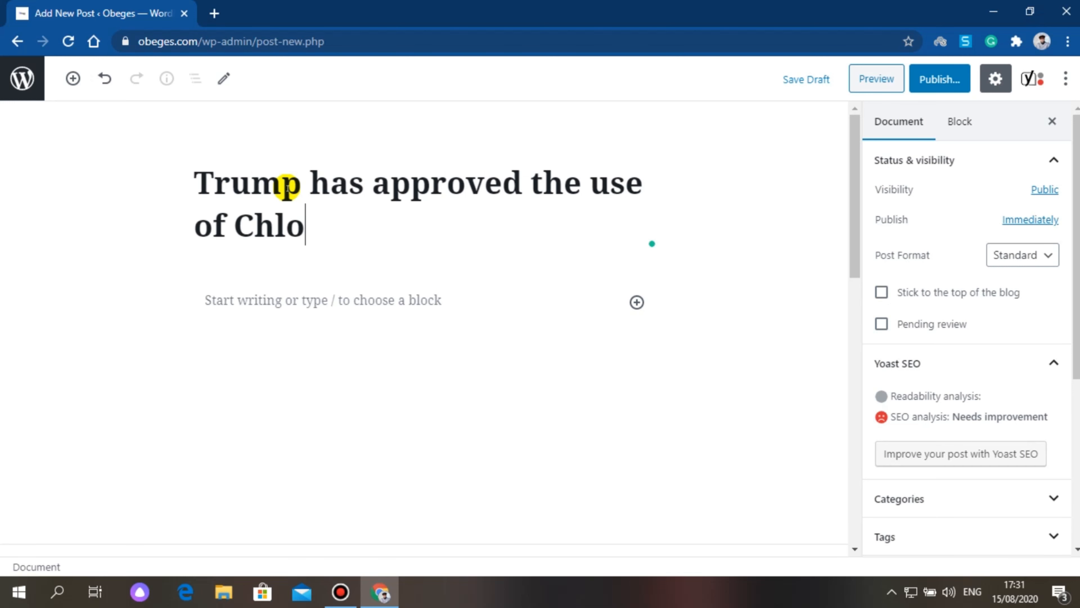
type("roquine ")
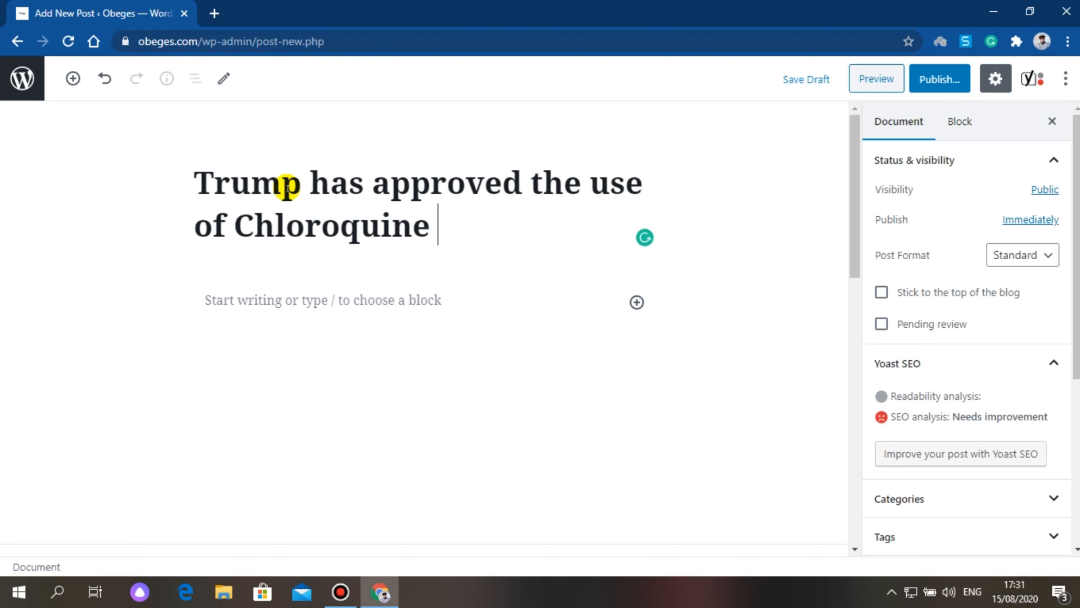
type("for the trea")
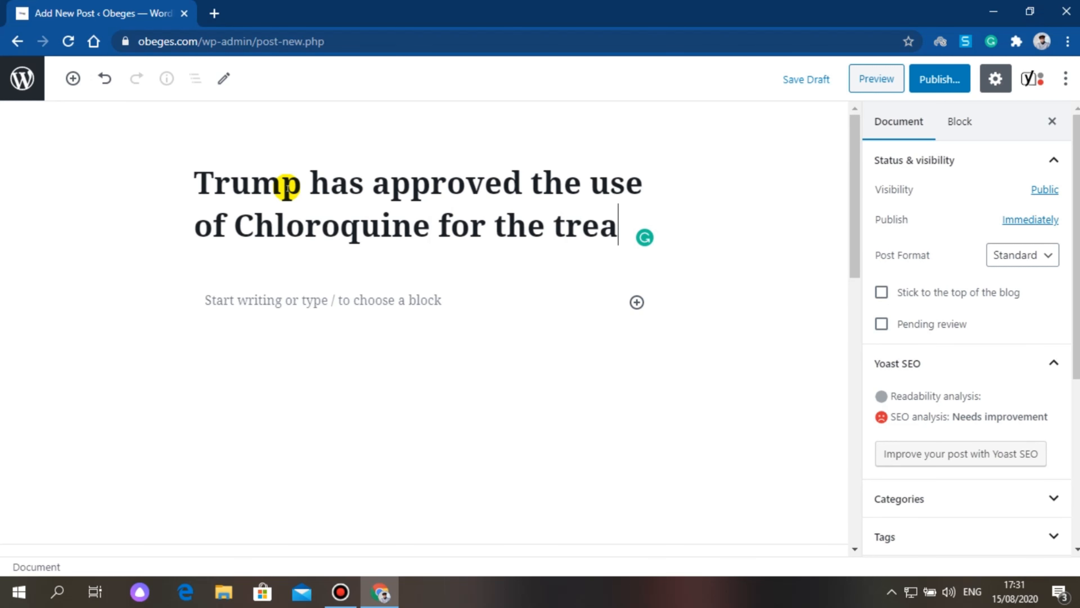
type("tment of")
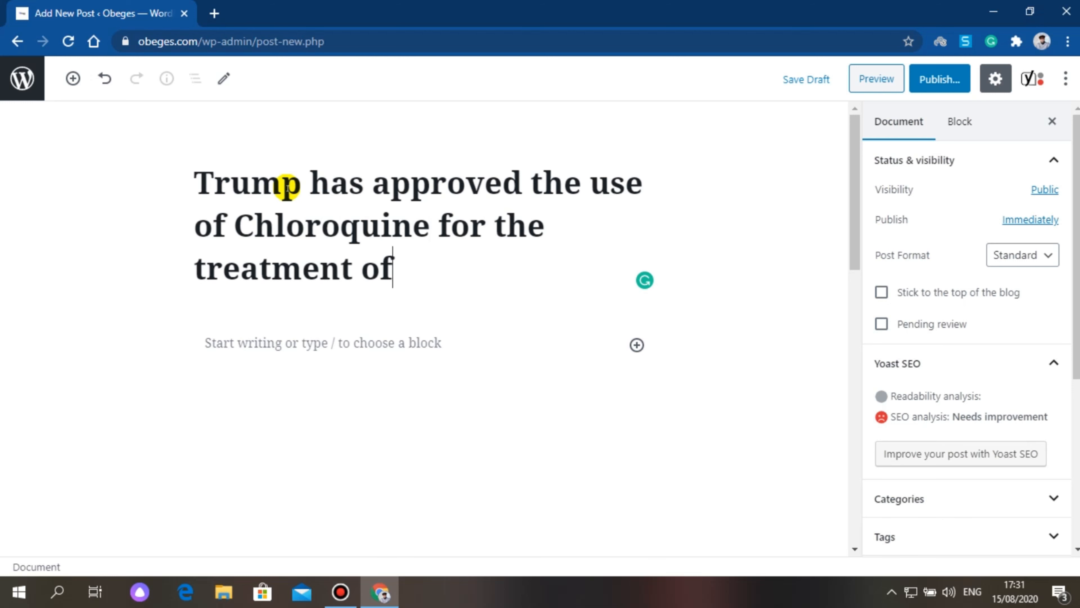
type(" Covid-")
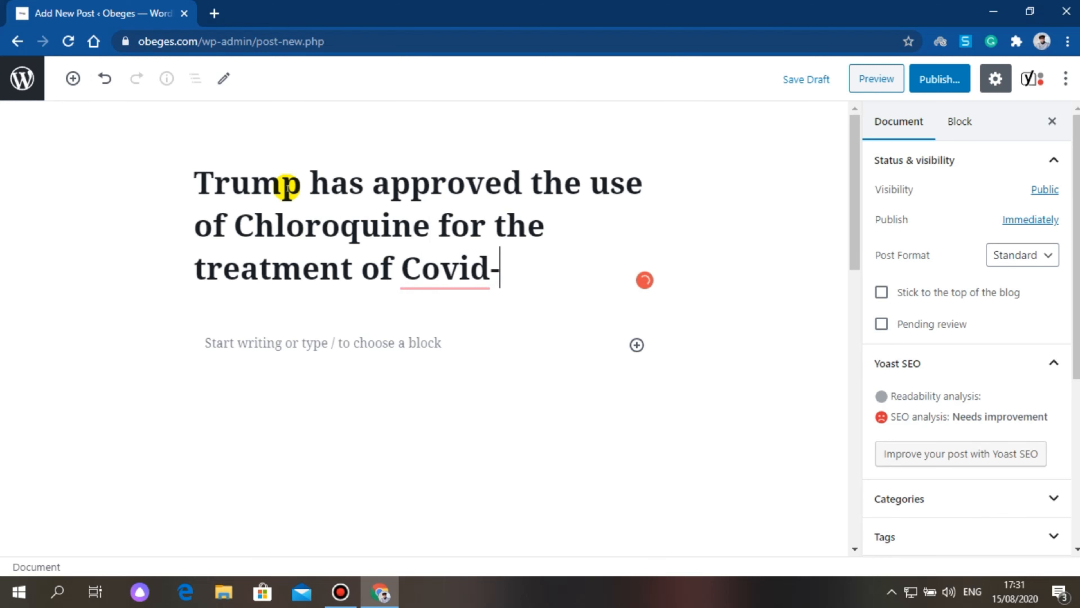
type("19")
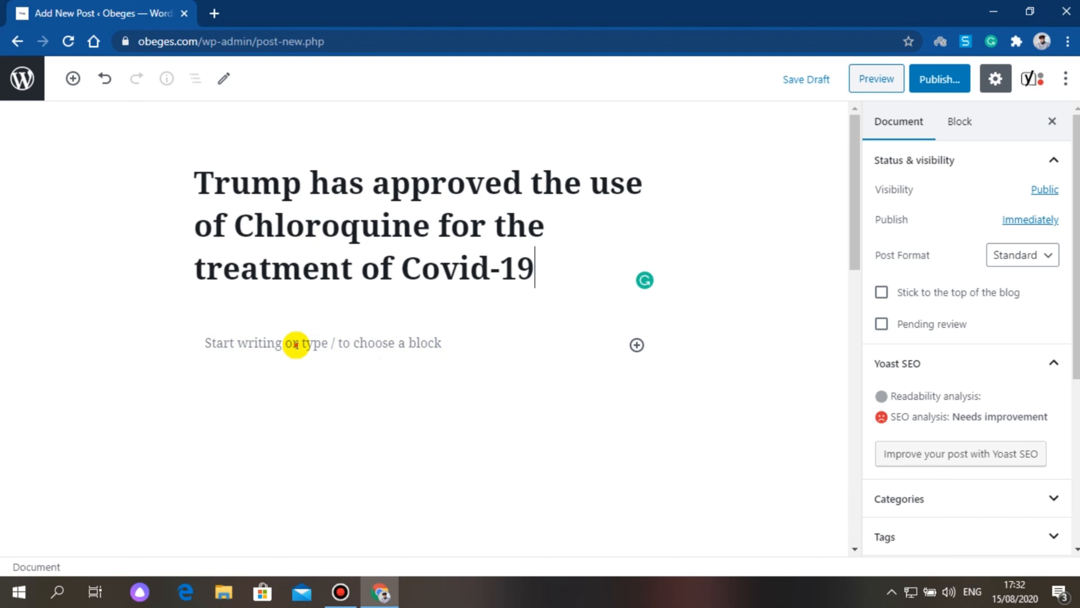
left_click(297, 345)
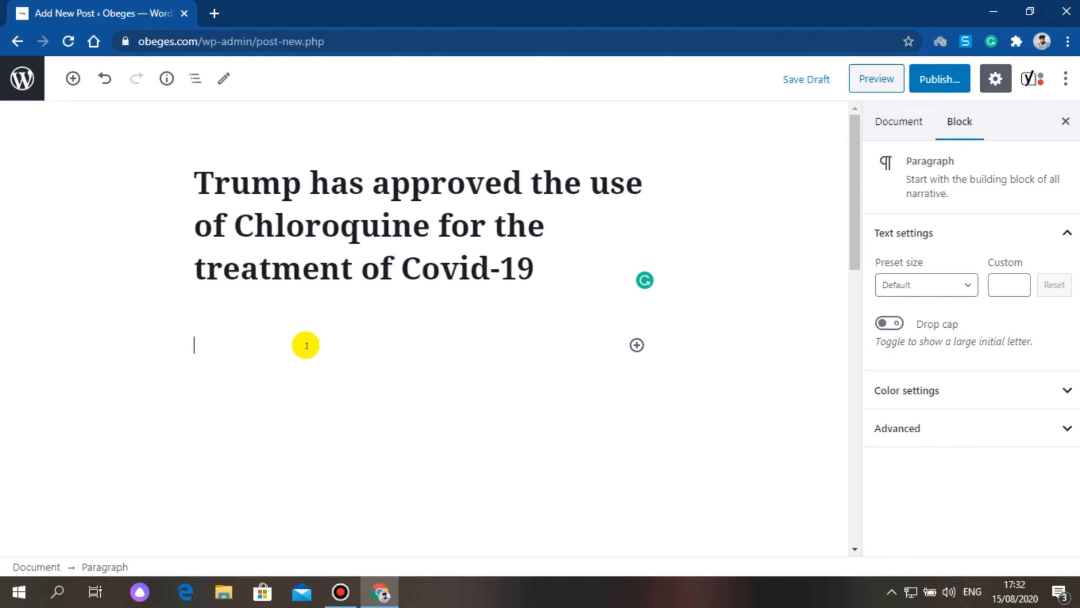
left_click(636, 345)
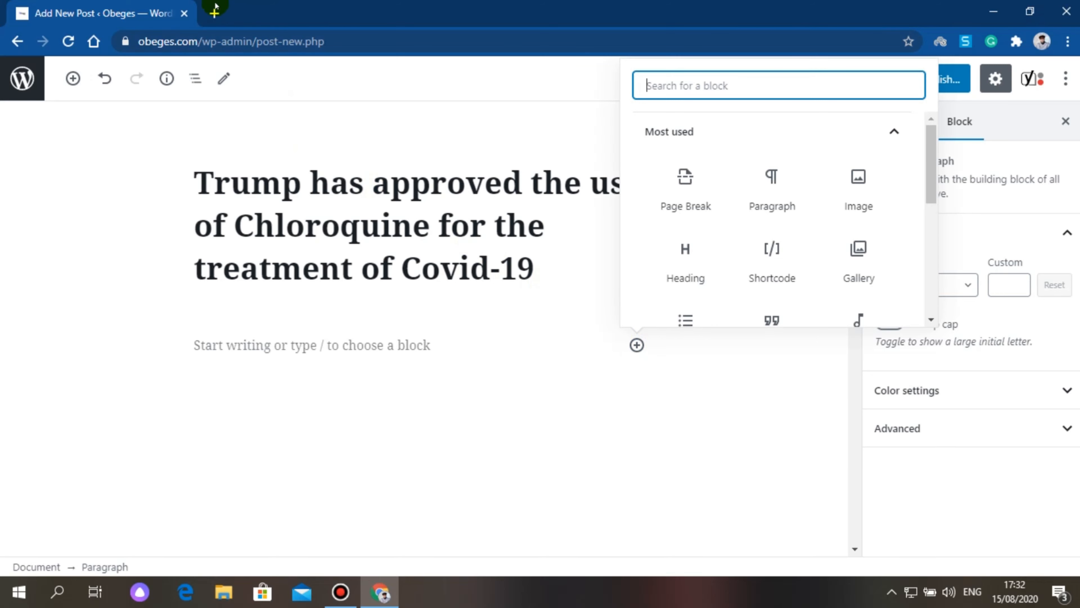
left_click(214, 14)
left_click(241, 40)
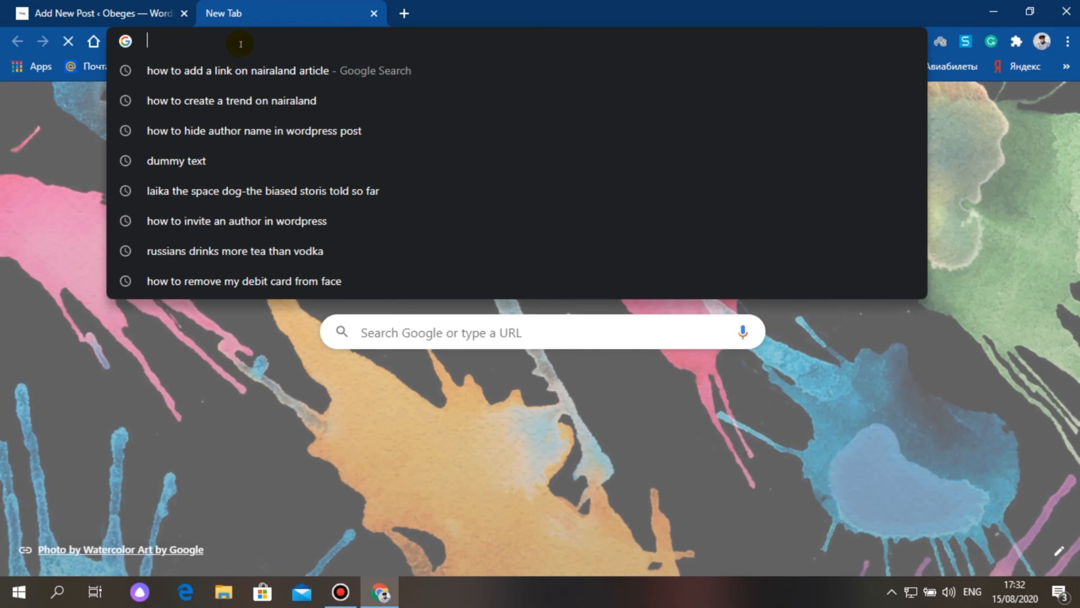
Step: Search Google Images for 'trump'
type("trump")
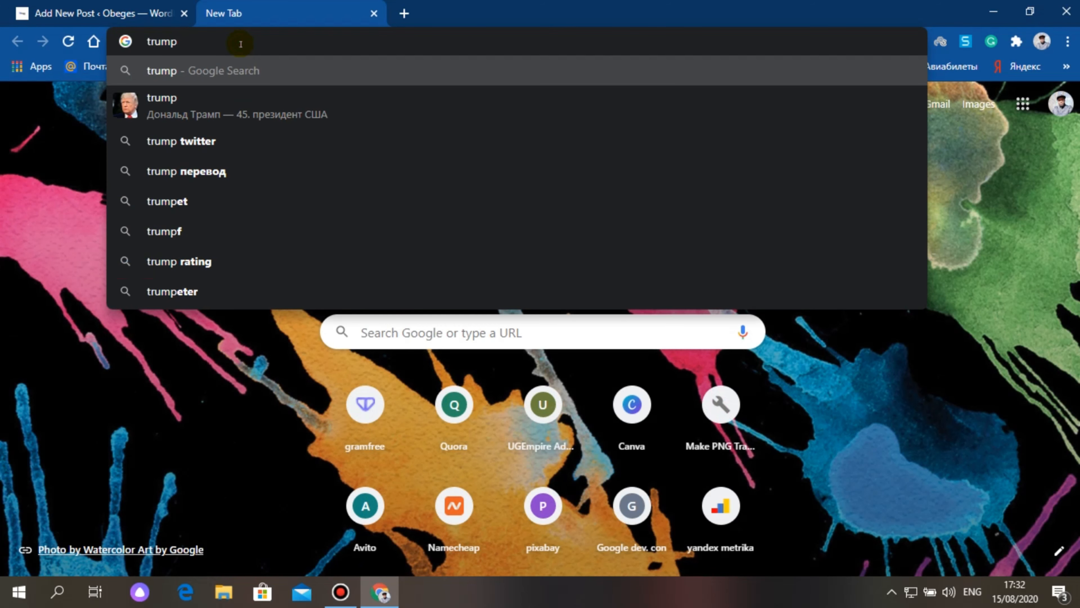
key("Return")
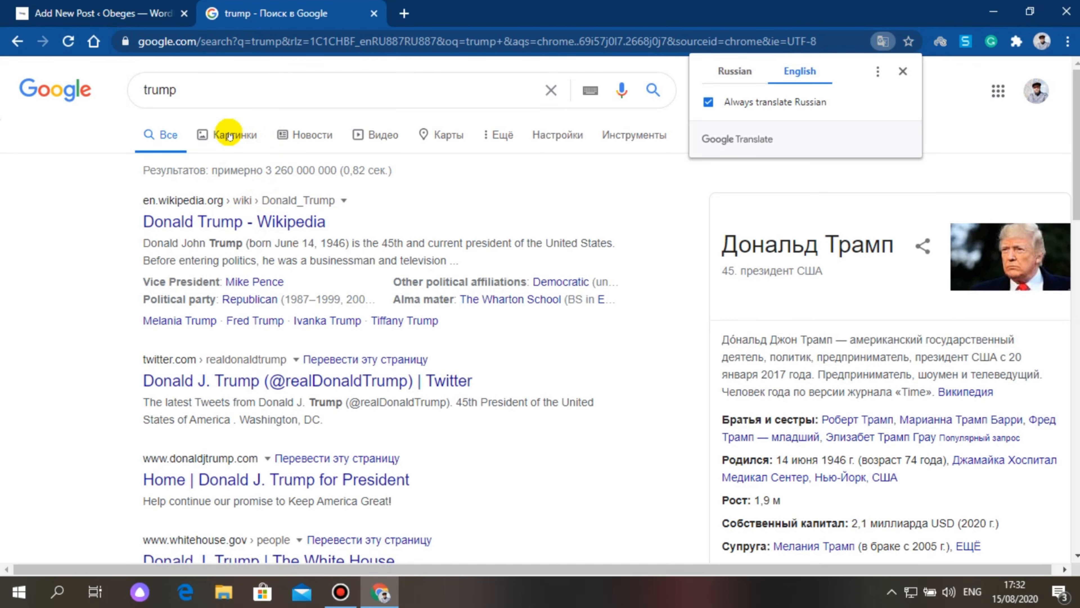
left_click(225, 134)
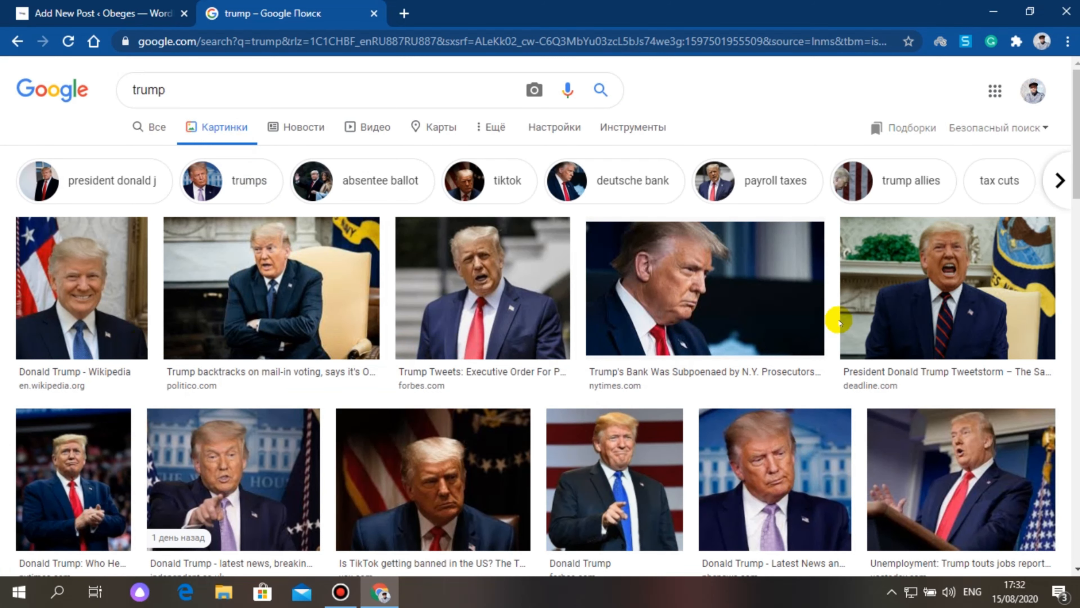
Step: Save the large Trump preview photo as Trump.jpg in Downloads
right_click(891, 280)
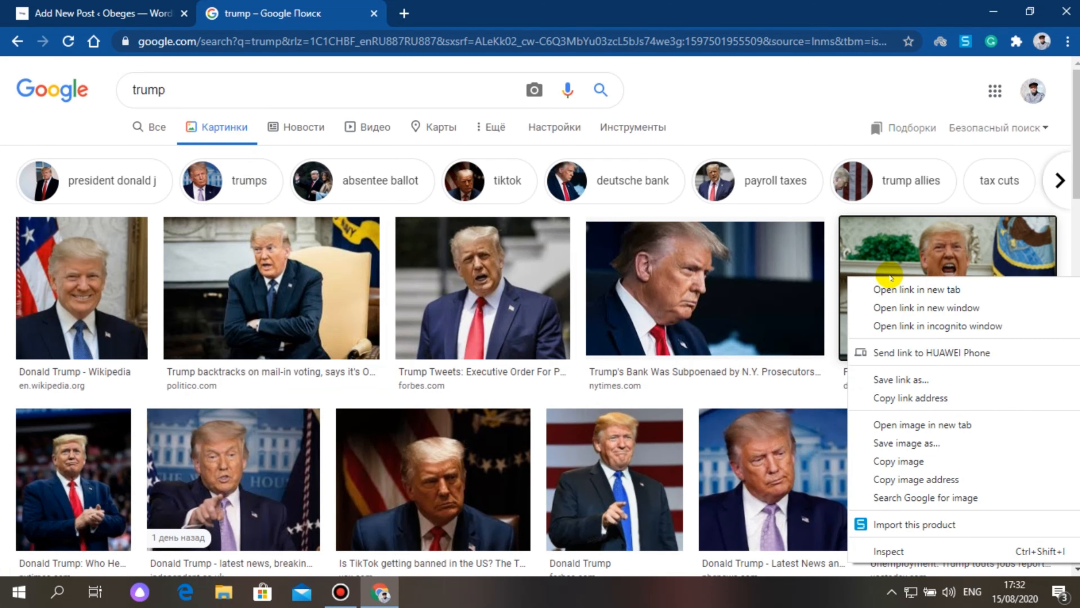
left_click(736, 302)
right_click(737, 302)
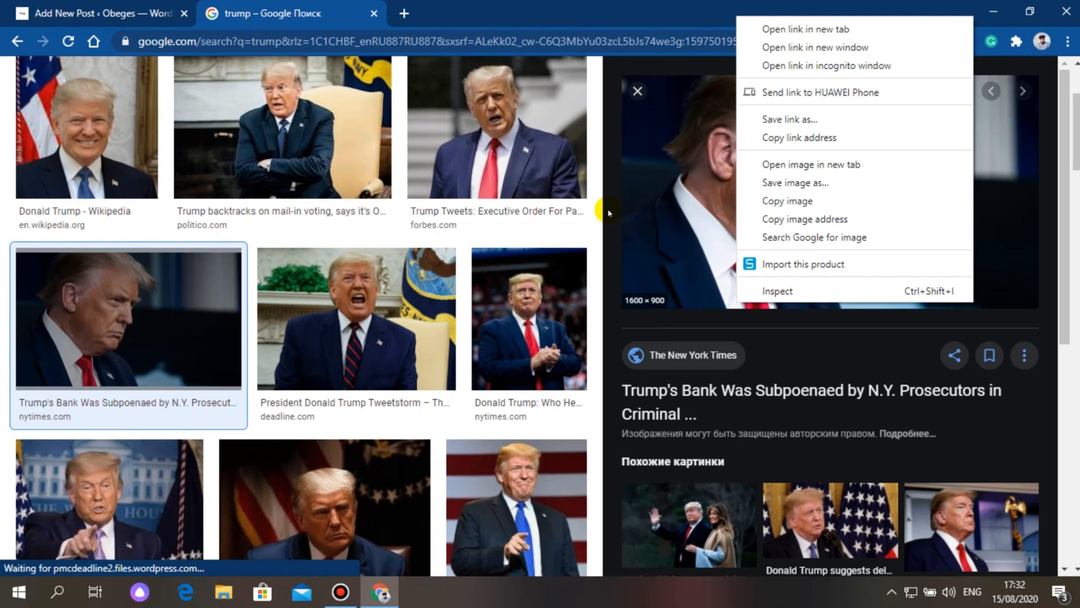
scroll(680, 256, "up", 3)
left_click(757, 317)
right_click(757, 317)
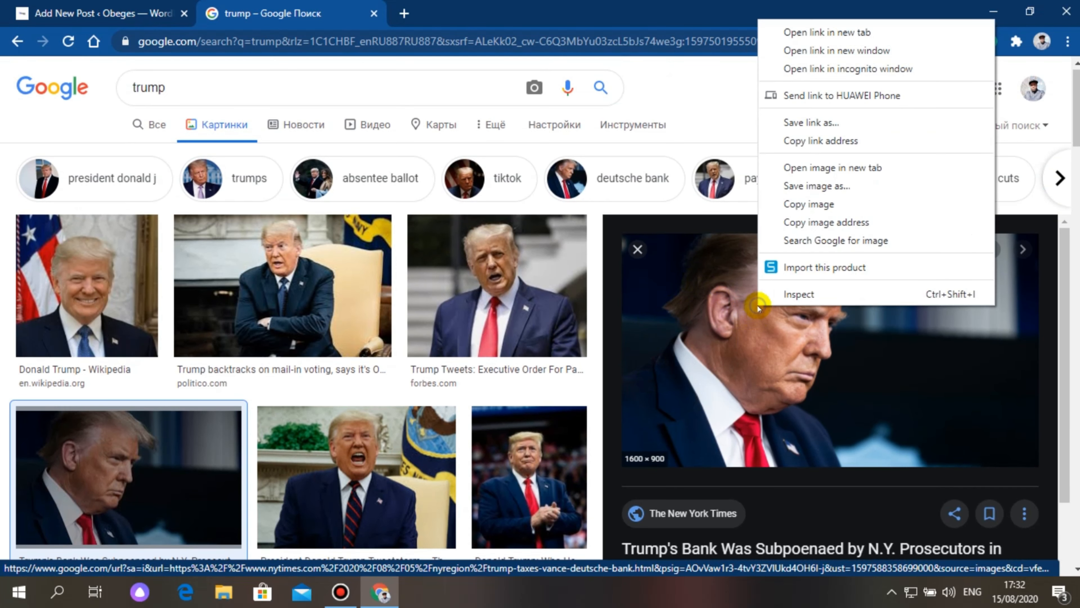
left_click(801, 190)
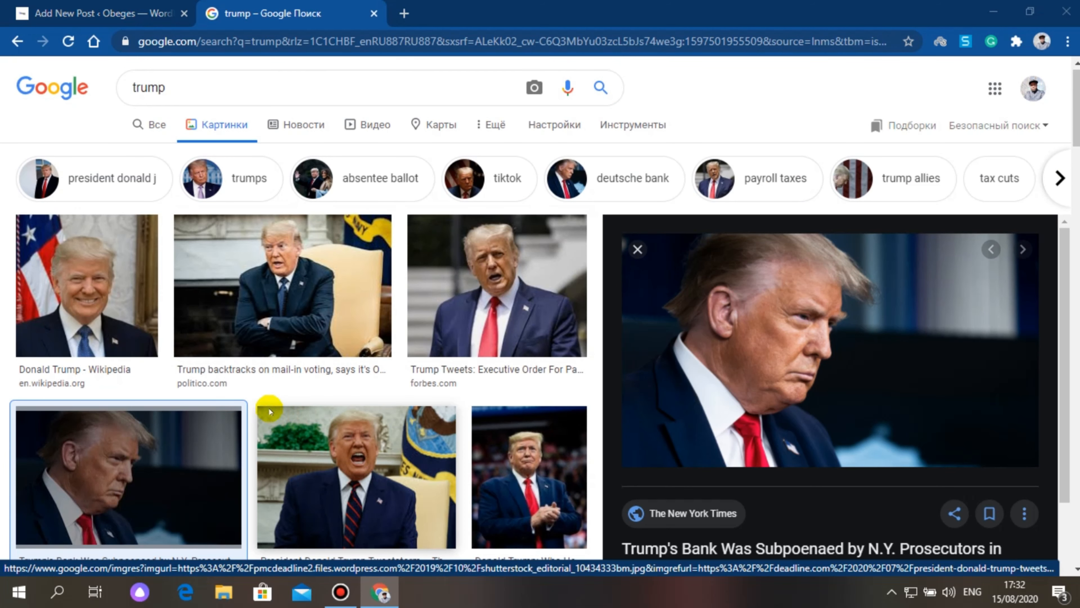
type("Trump")
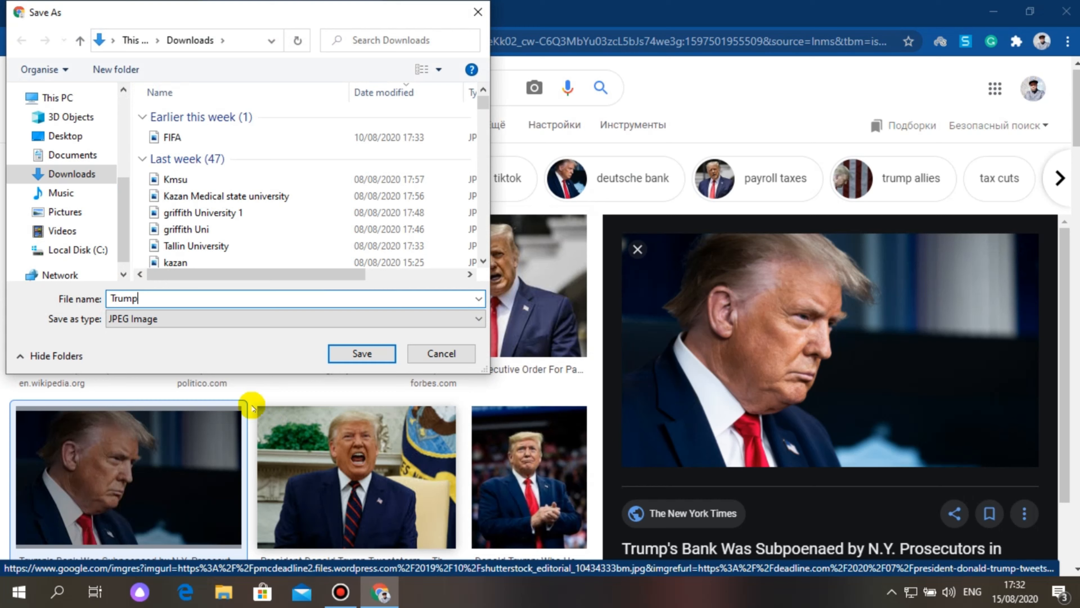
left_click(362, 352)
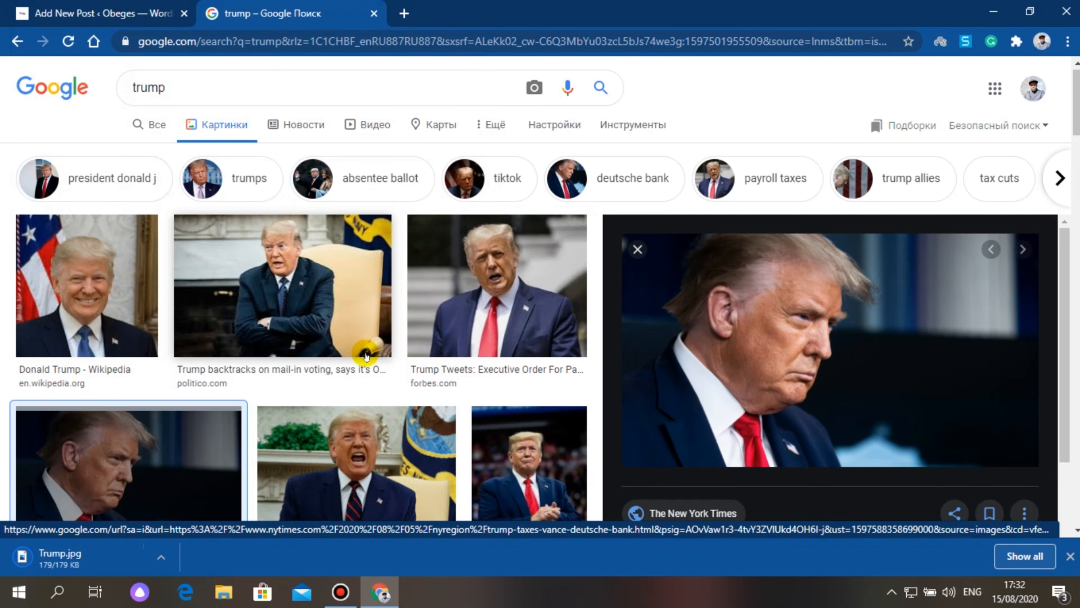
left_click(374, 13)
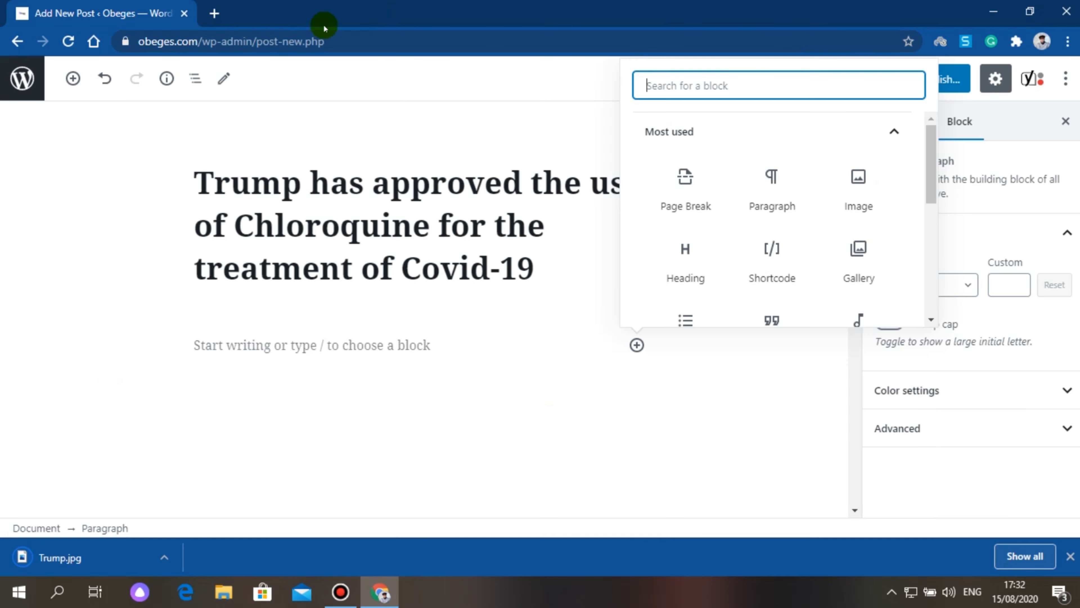
Step: Add an Image block below the title and upload Trump.jpg from Downloads
left_click(398, 341)
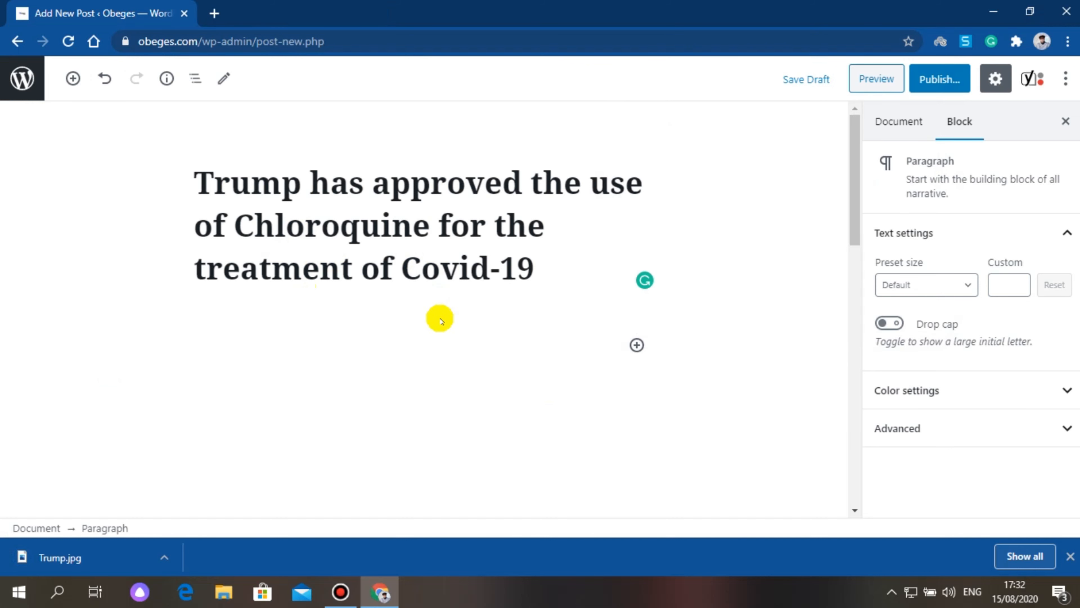
left_click(636, 346)
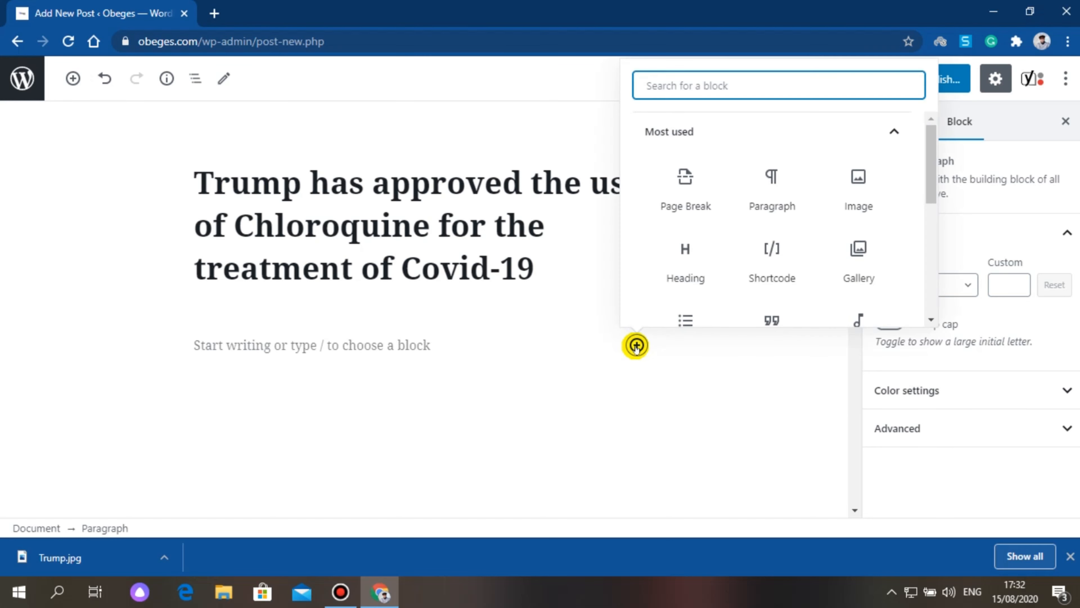
left_click(856, 200)
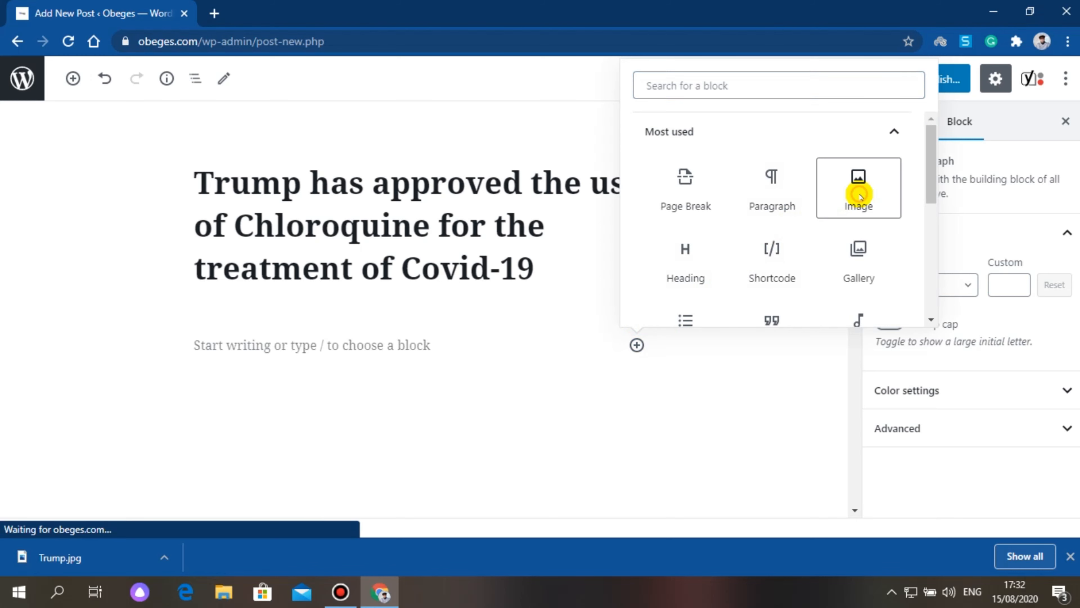
left_click(230, 443)
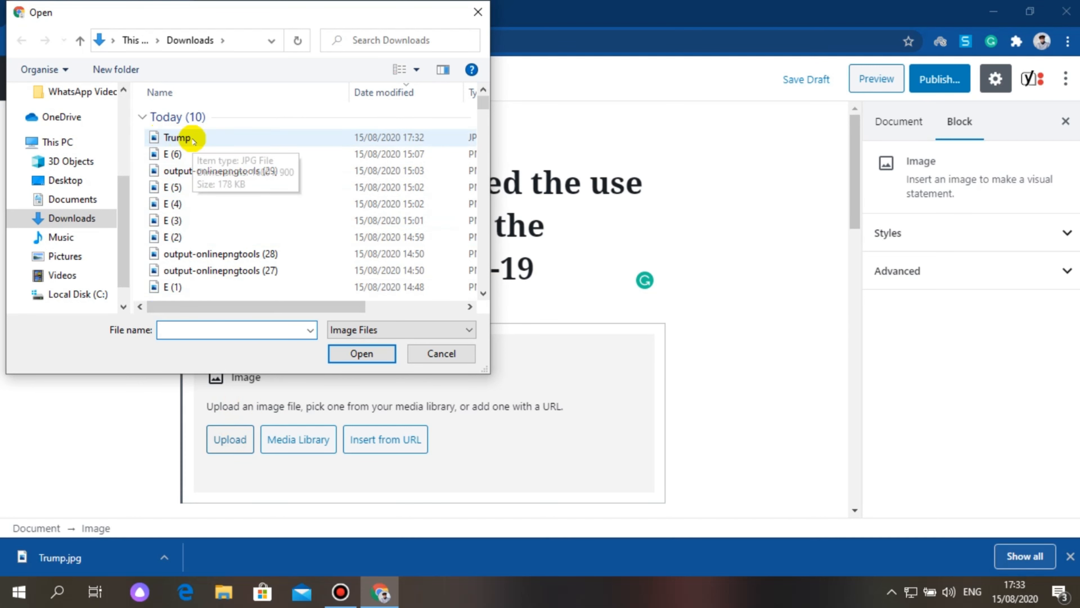
left_click(207, 140)
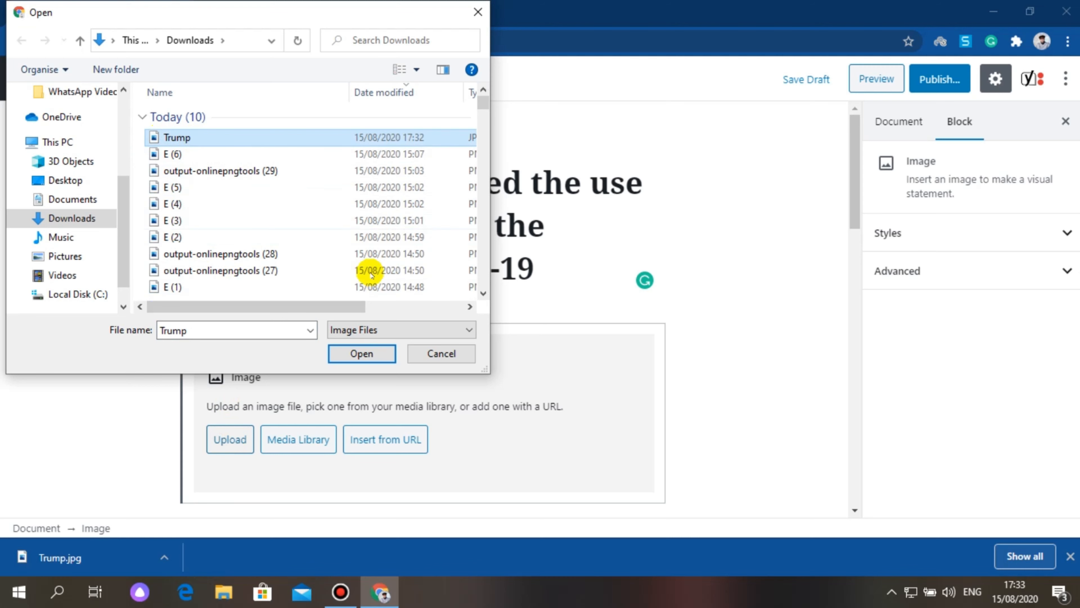
left_click(362, 354)
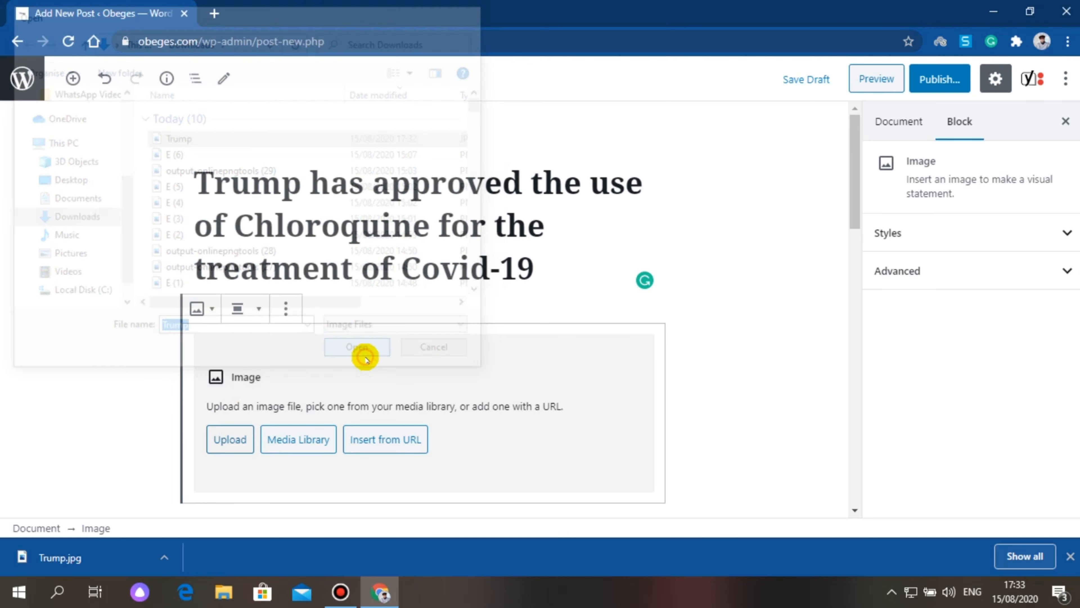
scroll(367, 356, "down", 6)
scroll(369, 356, "up", 5)
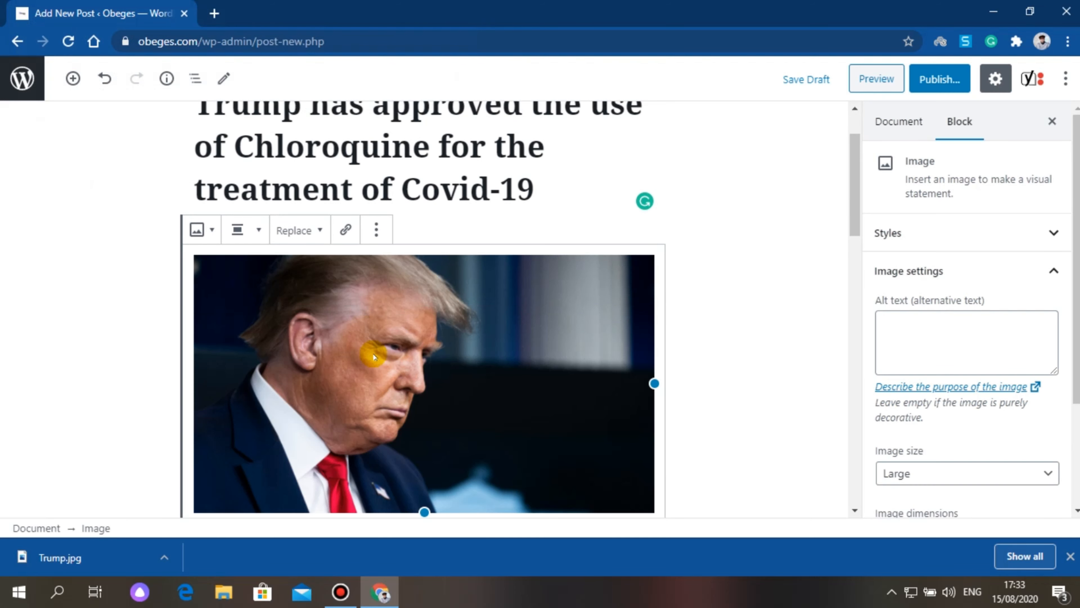
Step: Caption the Trump photo 'Trump approves Chloroquine for treament of Covid-19', fixing a typo while typing
scroll(374, 356, "down", 5)
scroll(434, 225, "up", 7)
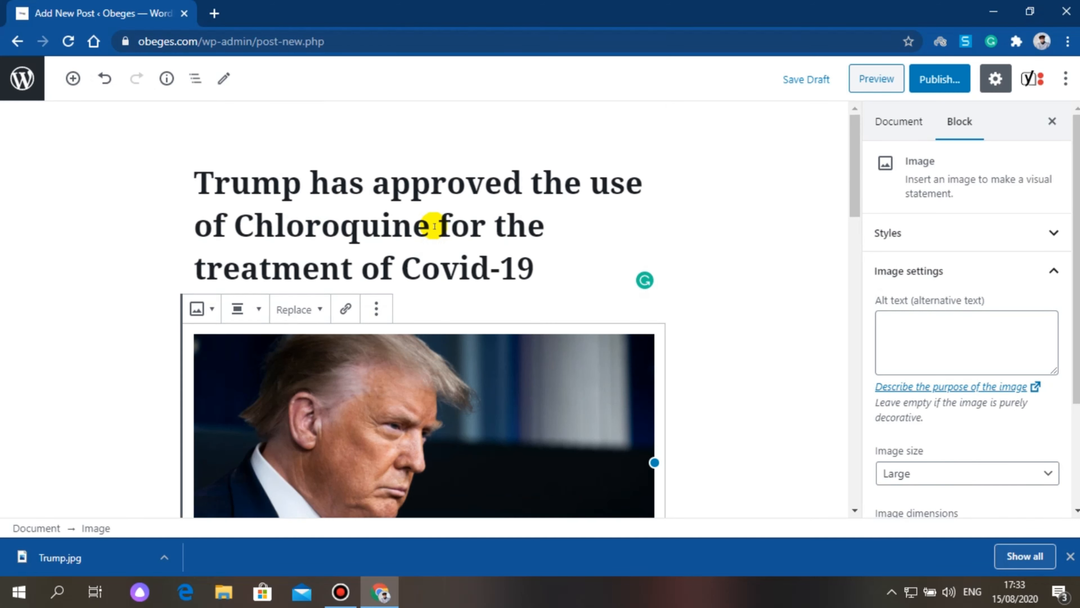
scroll(438, 235, "down", 5)
left_click(421, 375)
left_click(419, 382)
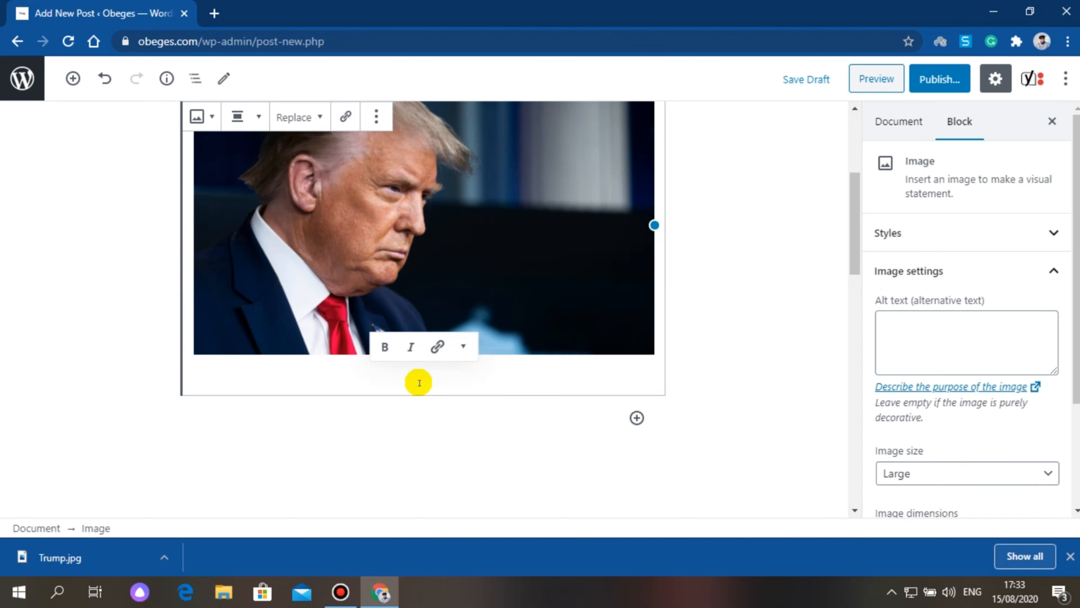
type("Trump appro")
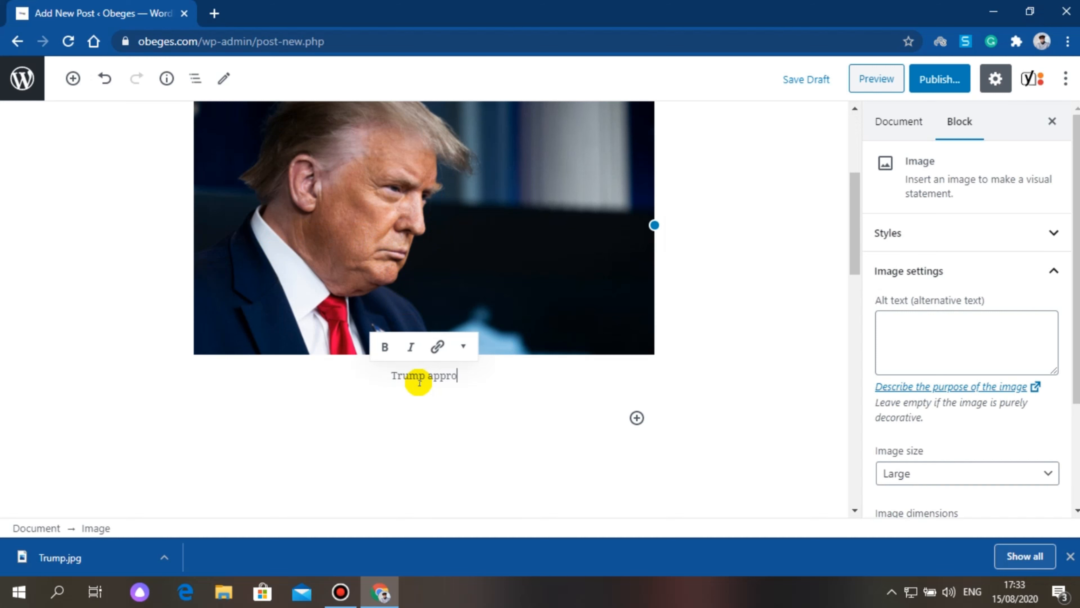
type("ves Chror")
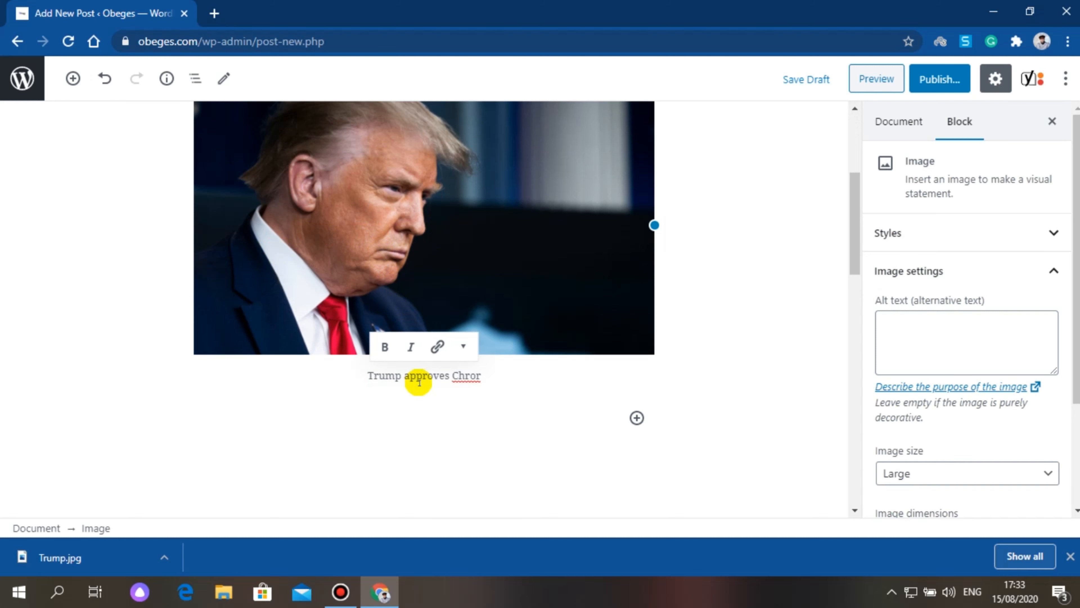
key("BackSpace")
key("BackSpace")
key("BackSpace")
type("loro")
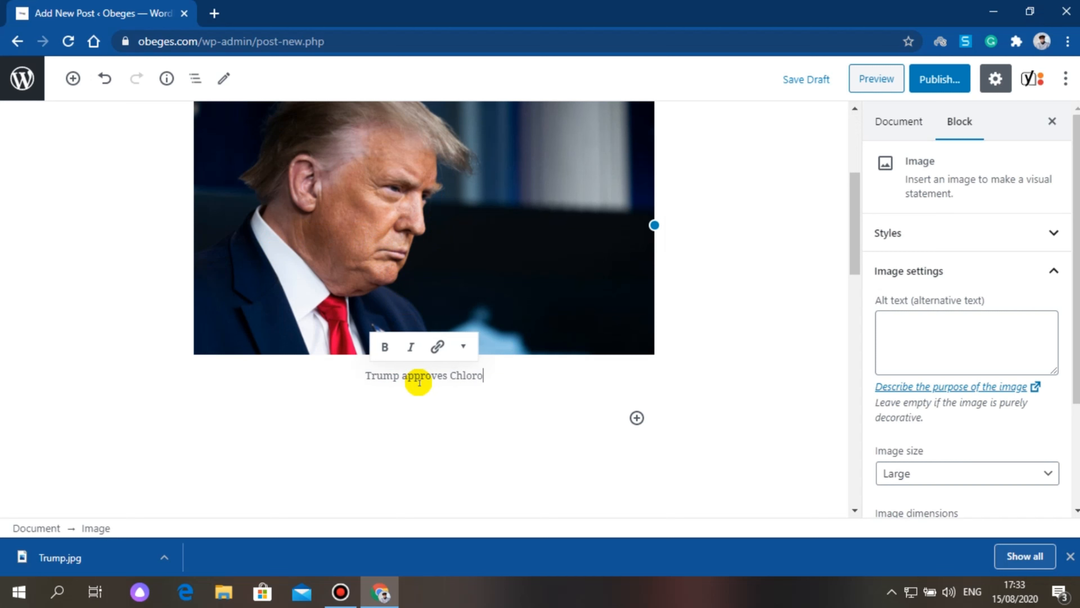
type("quine for t")
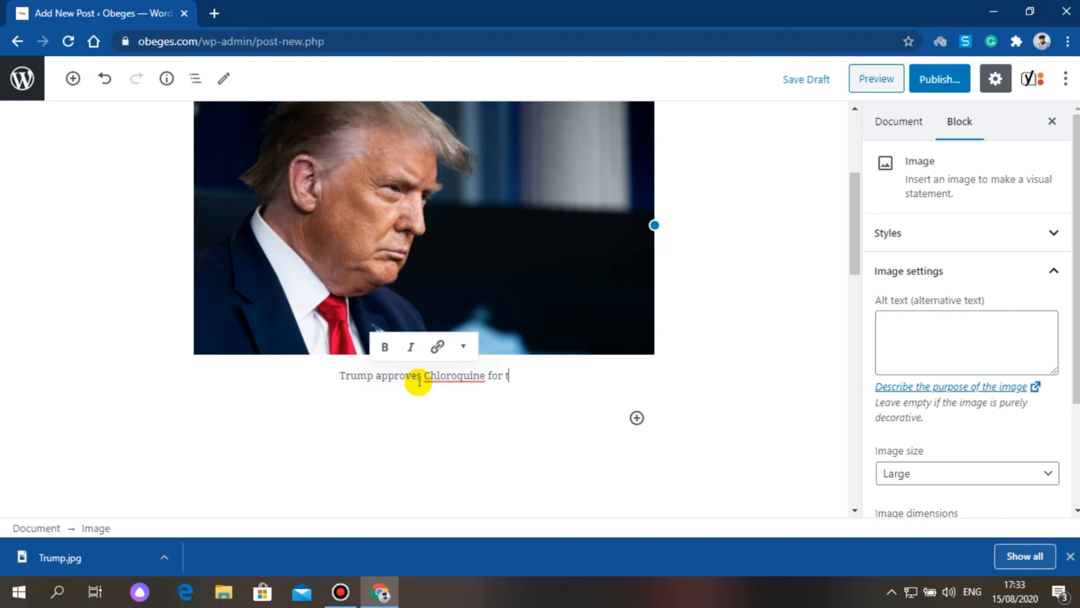
type("reament ")
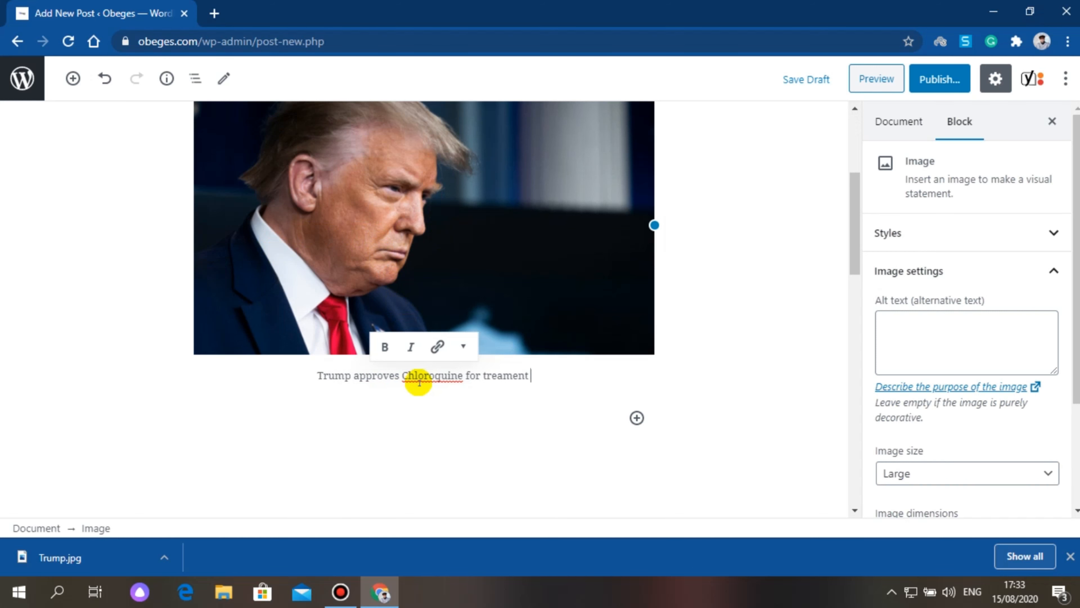
type("of Covi")
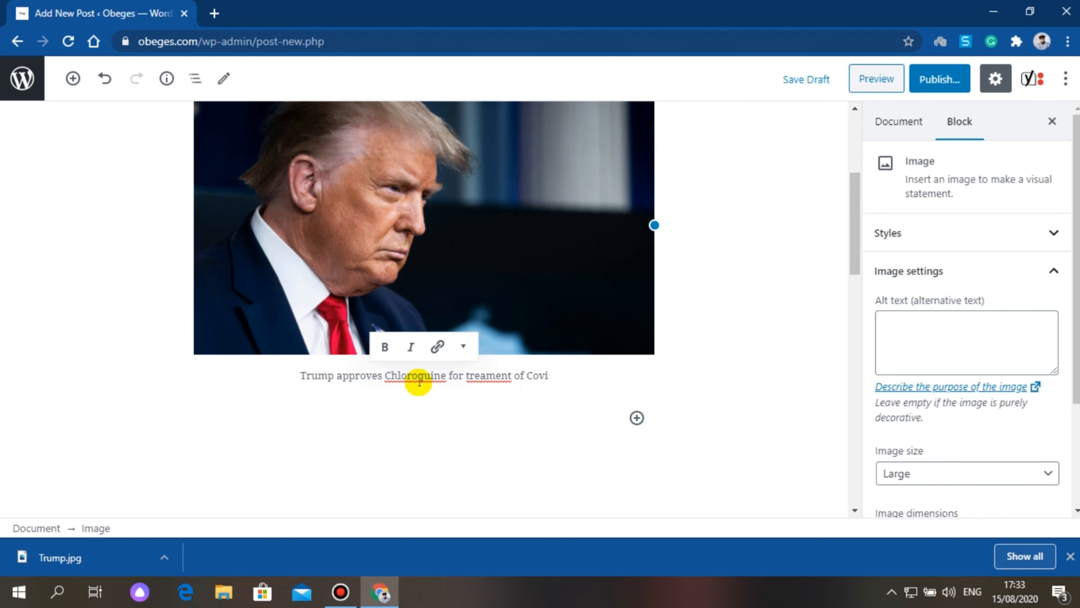
type("d-19")
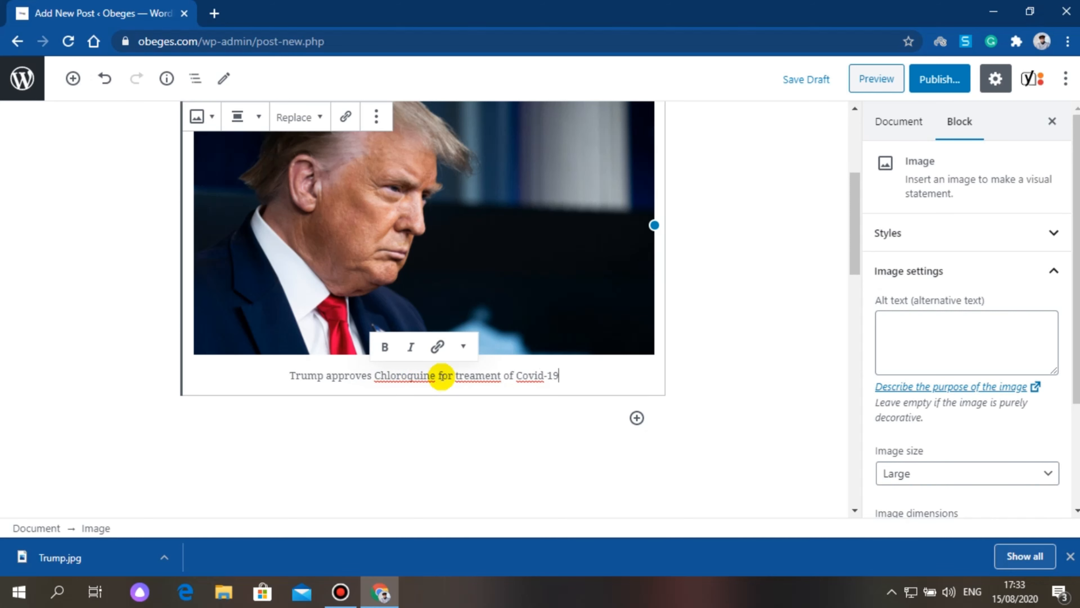
Step: Use spell-check to change 'treament' to 'treatment', leaving Chloroquine unchanged
right_click(477, 376)
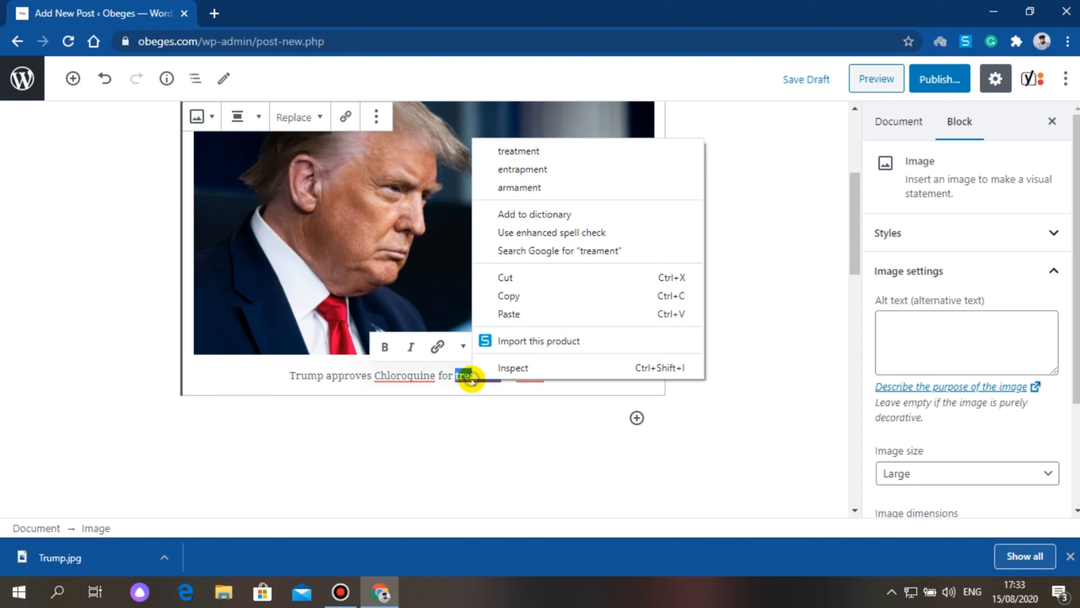
left_click(521, 150)
right_click(400, 375)
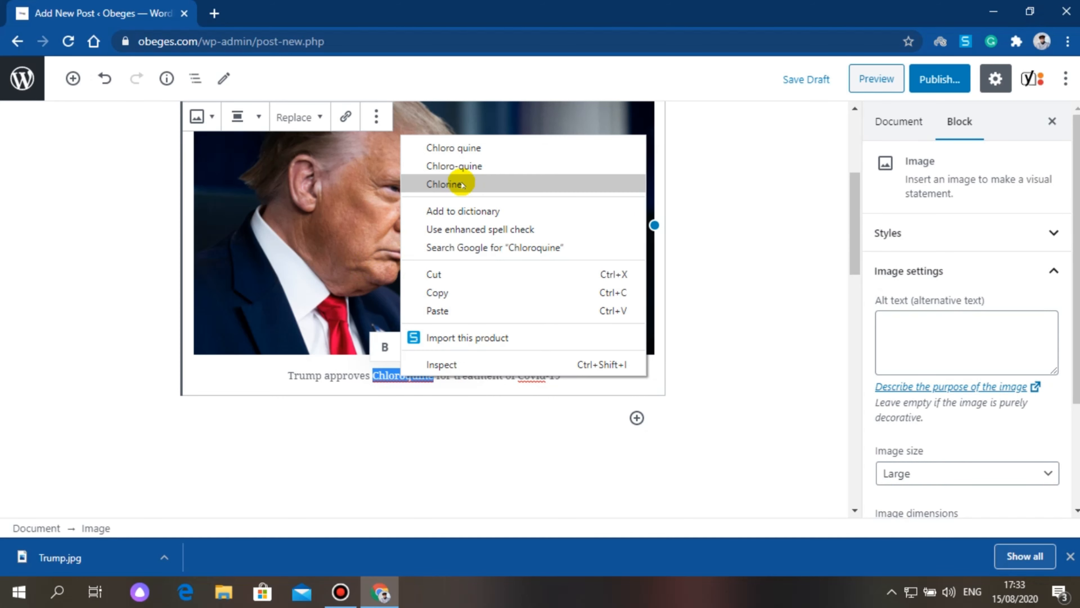
left_click(368, 186)
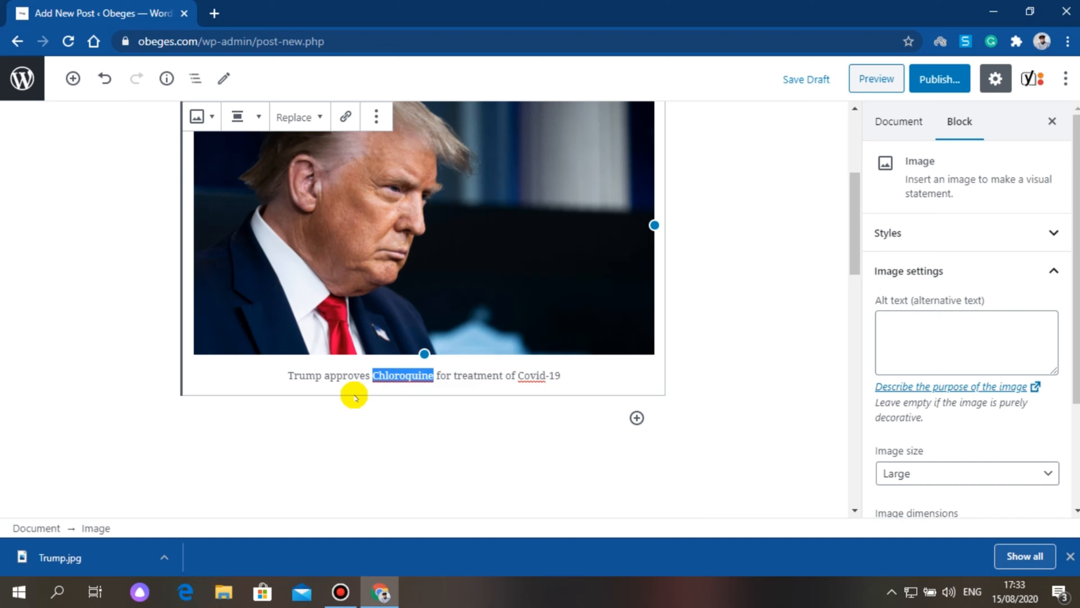
left_click(387, 216)
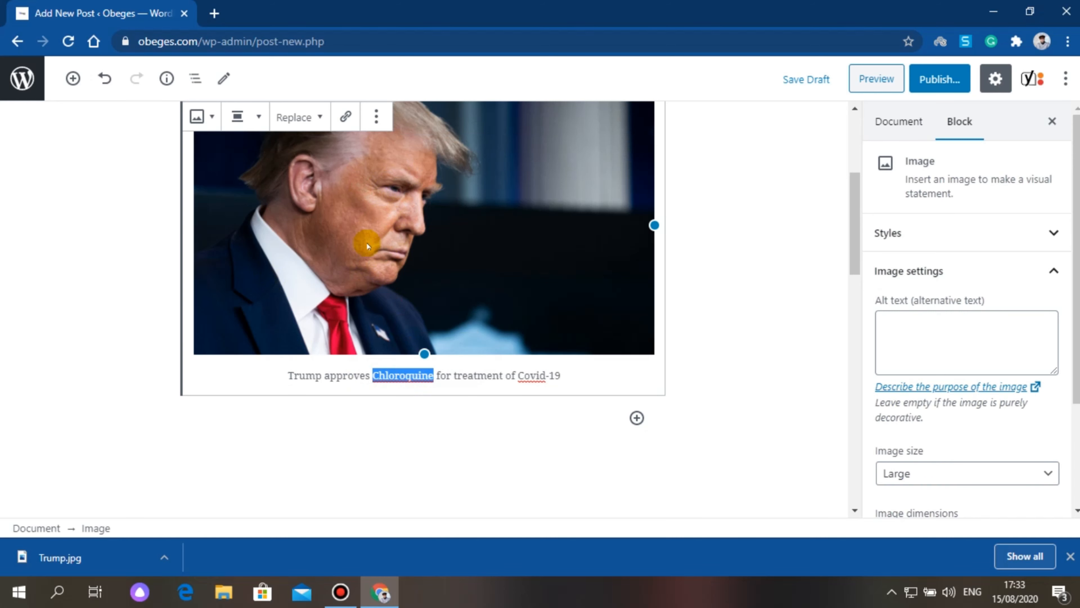
scroll(472, 295, "up", 6)
scroll(476, 295, "down", 10)
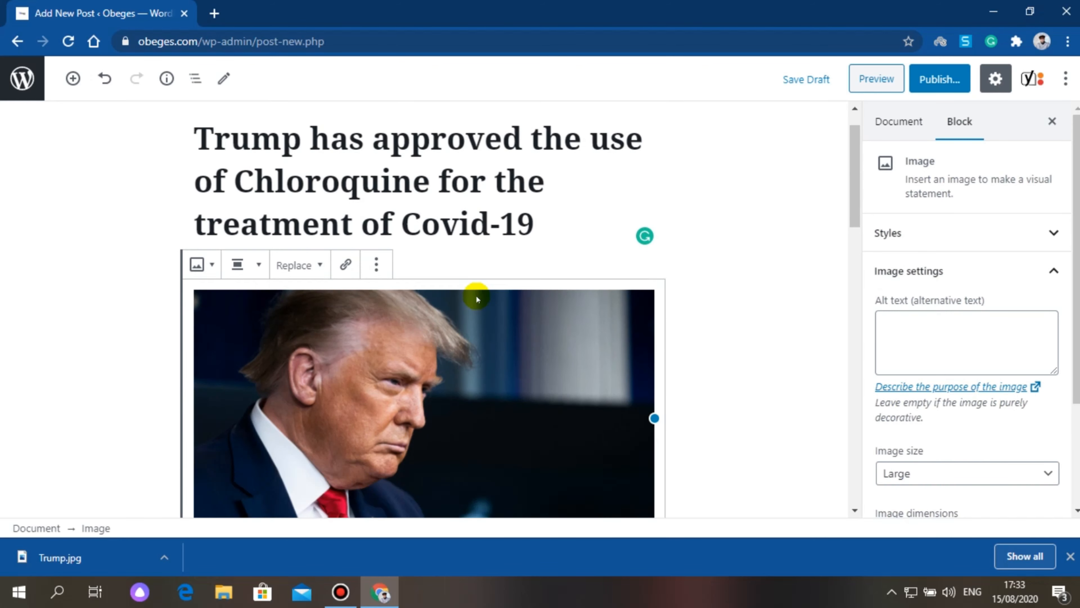
Step: Add two paragraphs of random filler letters below the image, then an empty paragraph
left_click(407, 264)
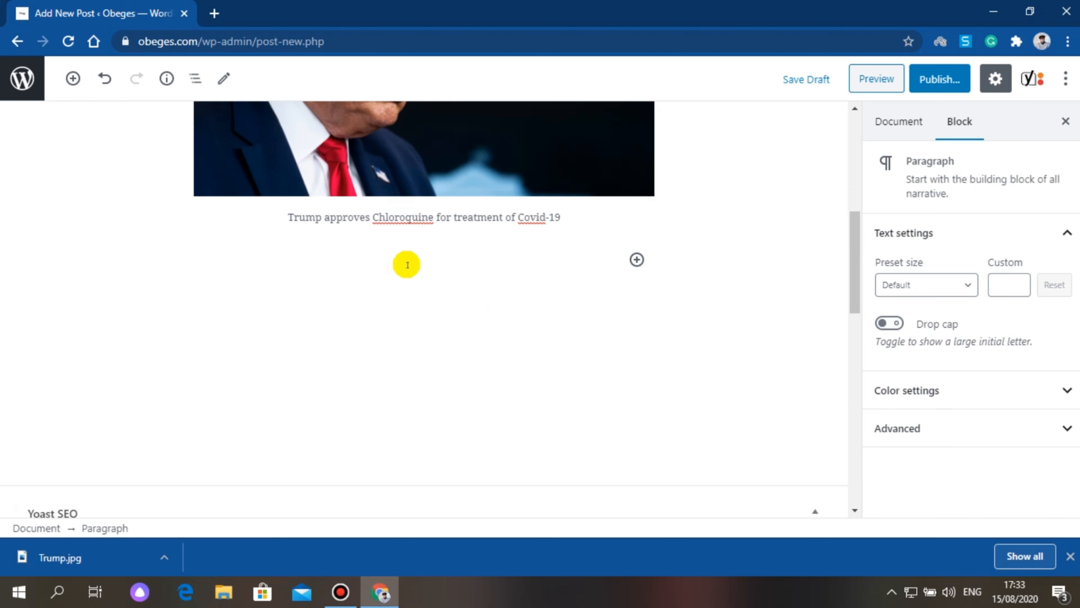
type("njdjrbhfnffjgknlfkjdl")
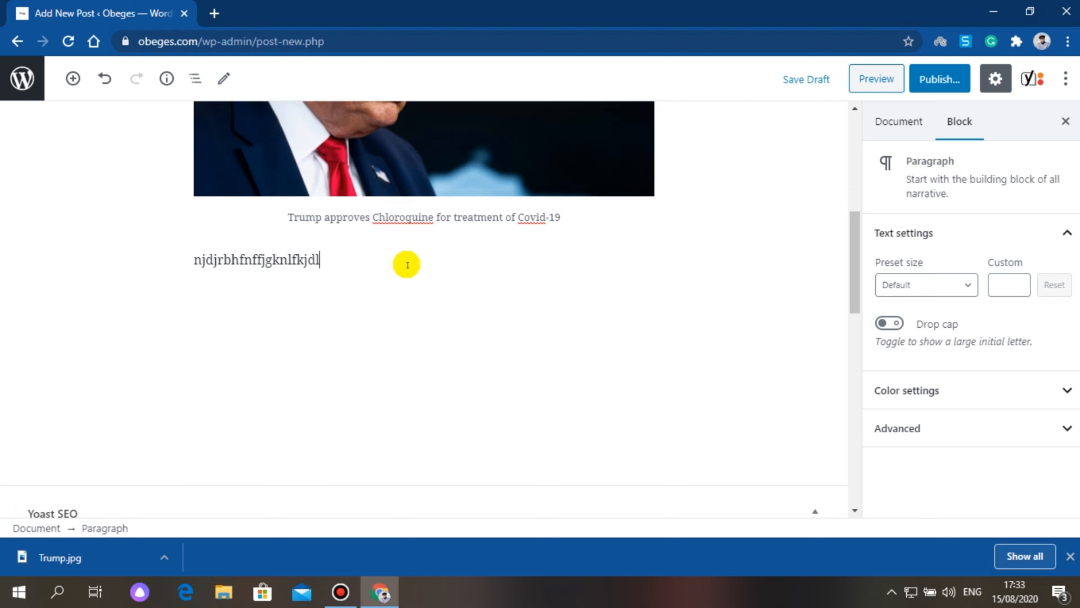
type("kjdksjhkjsdfskfdsbefkjsbfhsfbsjfh")
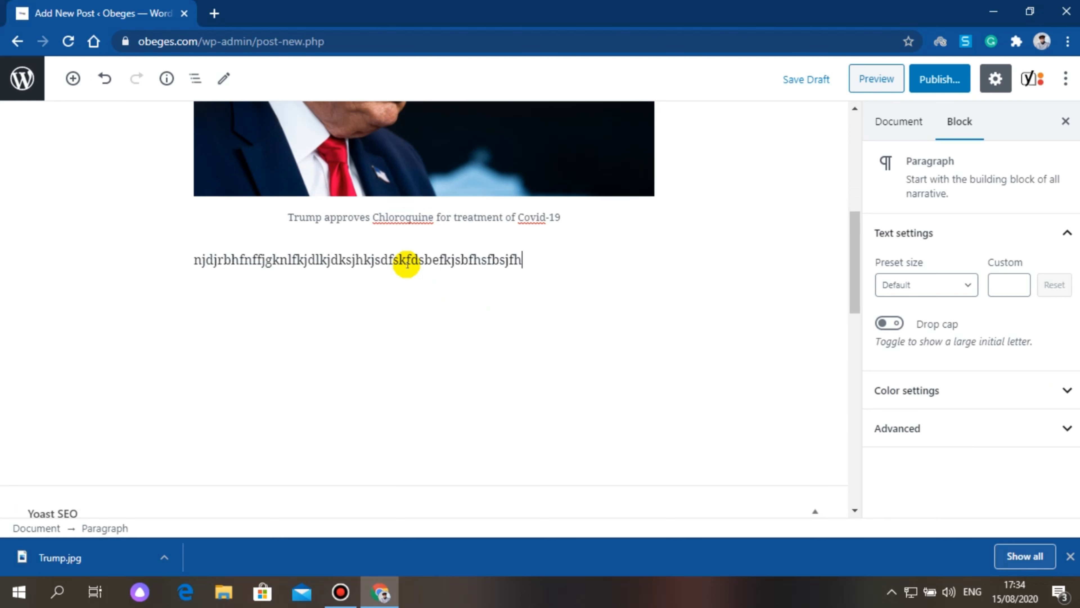
type("skgjndkjfndkjfskfhsfbkhbjhdfbjhdfb")
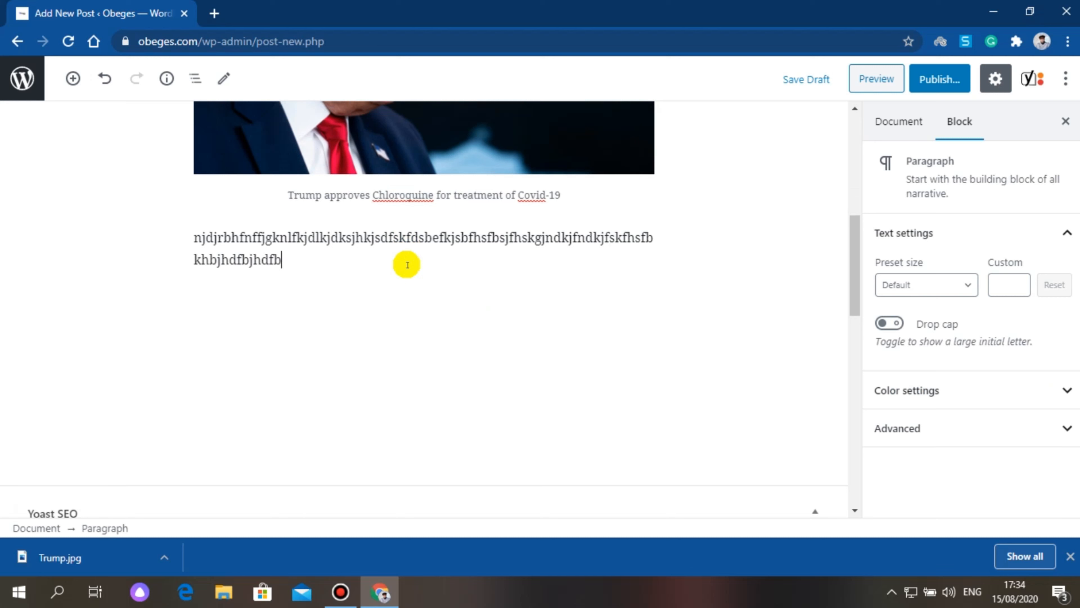
type("jhbkgbdjfdgndkjfhdkrgjhkgtkhnlkjhkfjshfjkshfkjshfkjshdjsdgbhjdbjh")
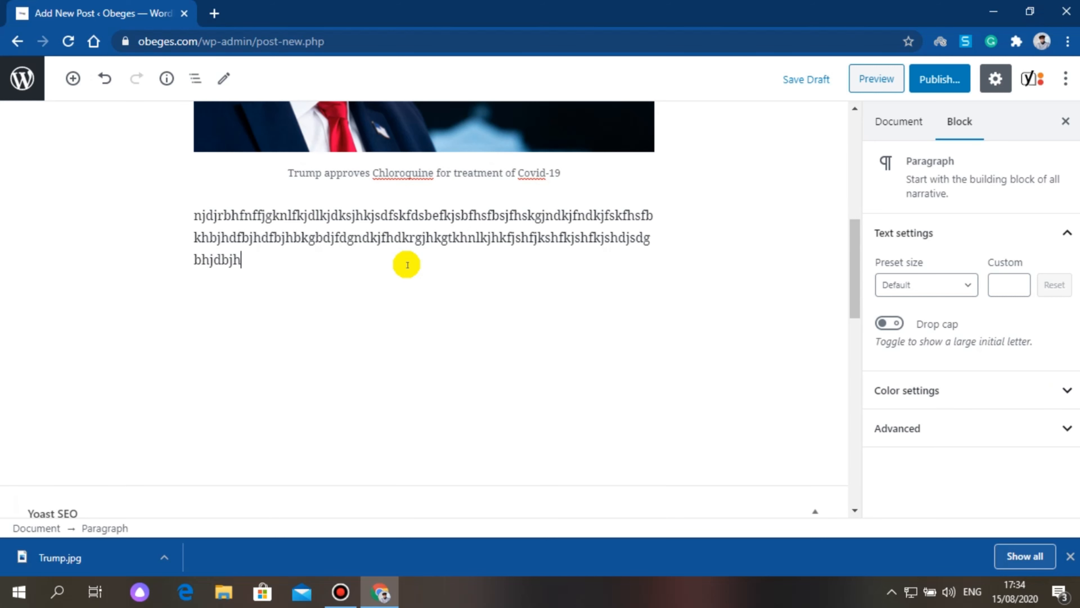
type("gbfdjgfkfjngkdrjghdfkgnljkndkljghnkdj")
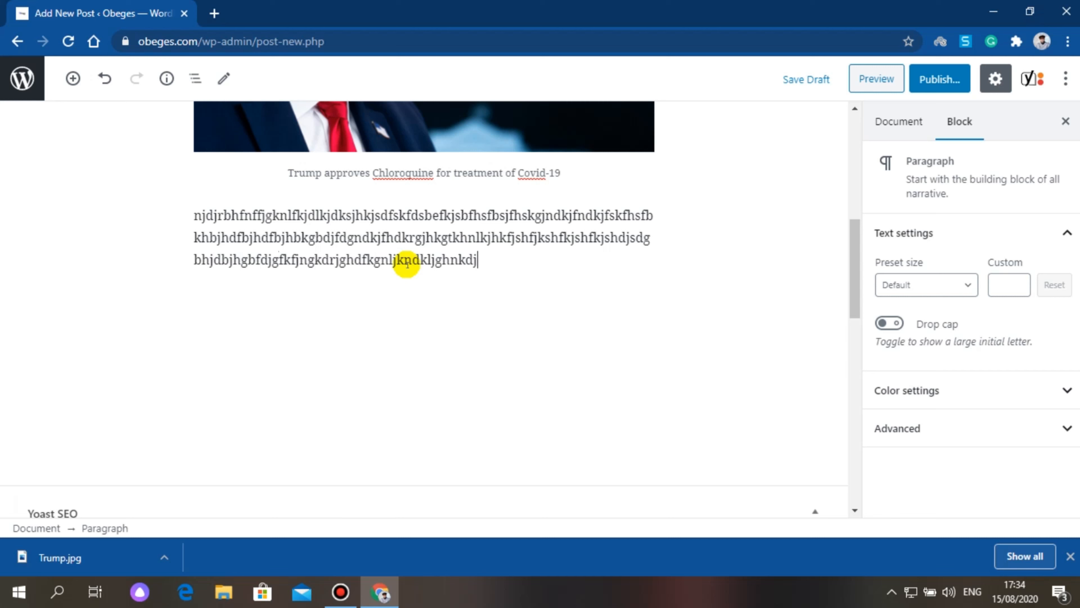
type("gndkjgnkdjhgbkjdgbnhjdfbjhdvajhdvjhbvzjh")
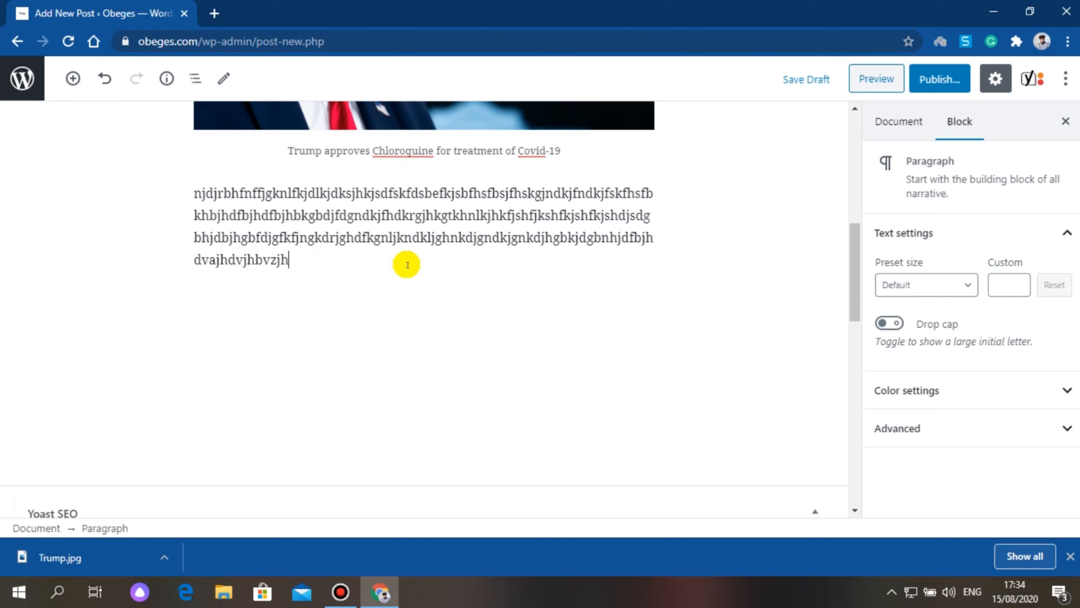
type("fdkjfnkjhnfdkhdfigjnkdjngkdgndlknl")
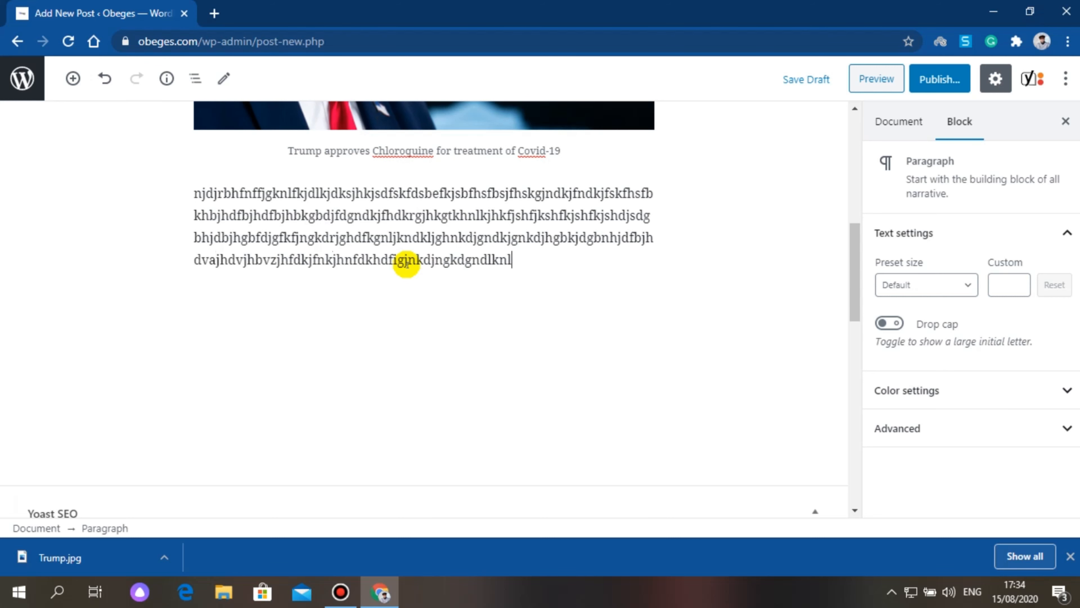
type("kgjnkdfhdkjfndkjfgndkj")
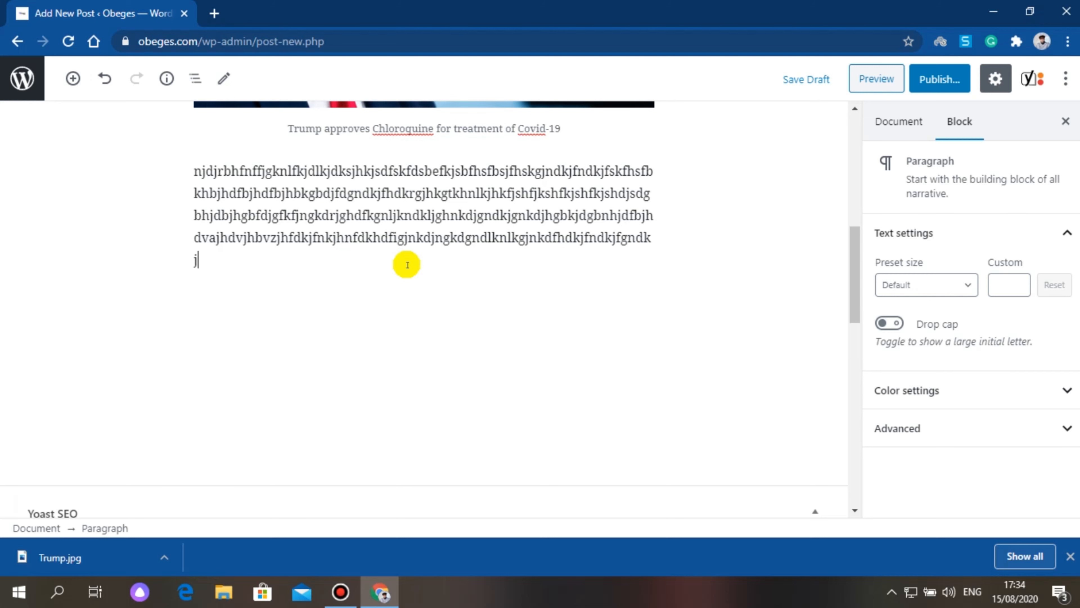
key("Return")
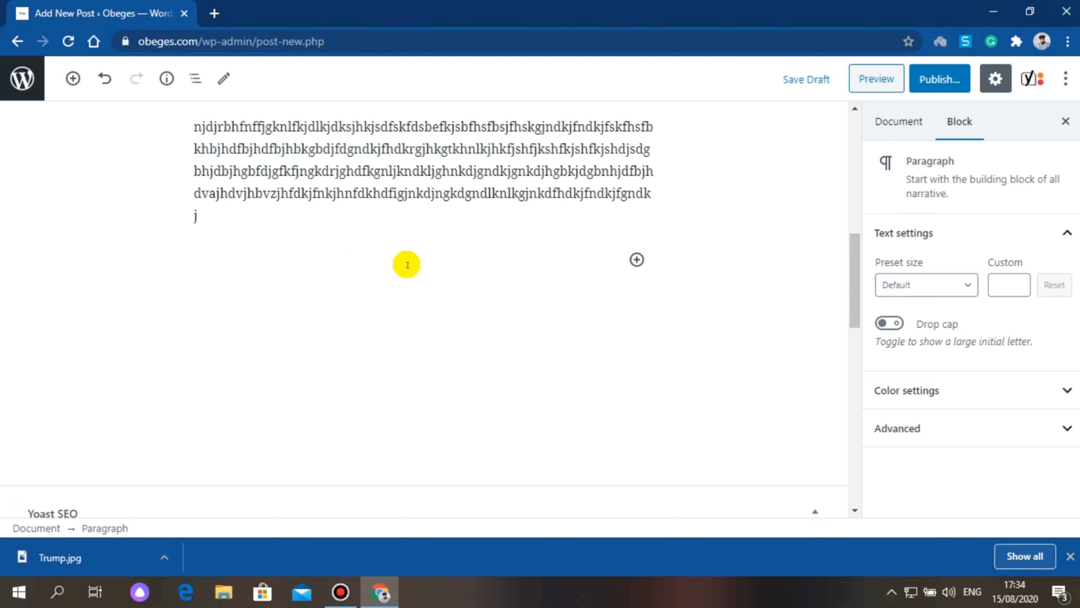
type("jbhjfbskdf")
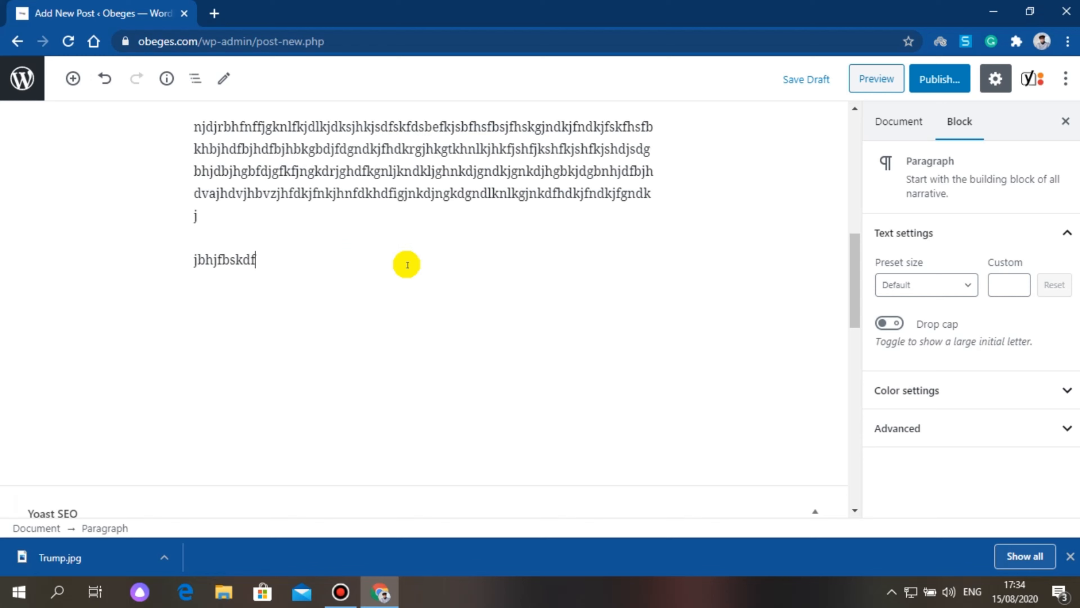
type("kdsjhkdgnjkgkghjngkjdfghdfkjg")
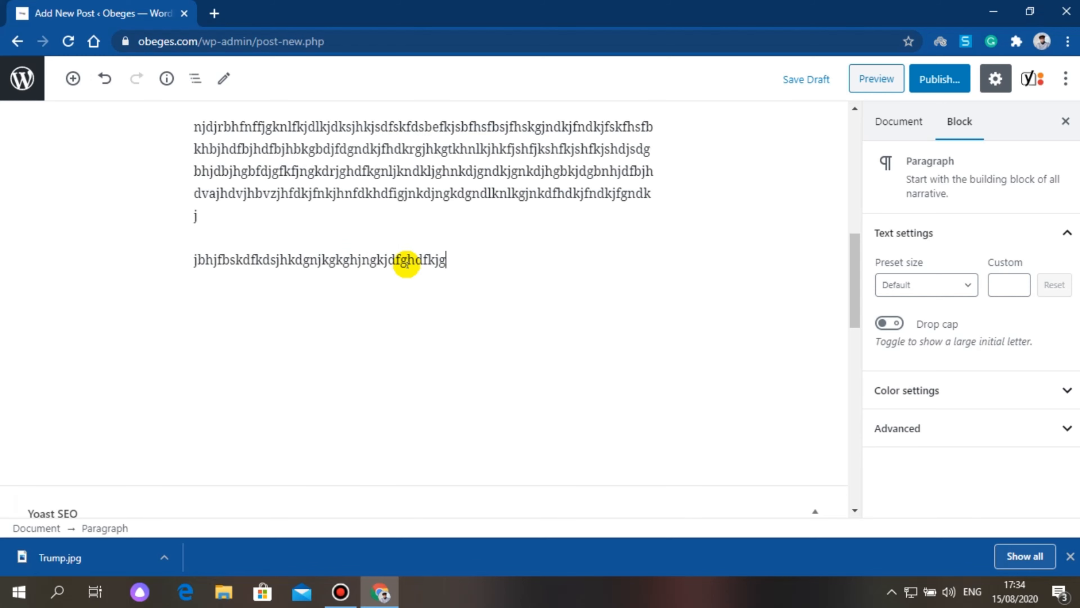
type("hkdfghjkdfhdgjdkfgkdfjghkdjfnkdjfkjdf")
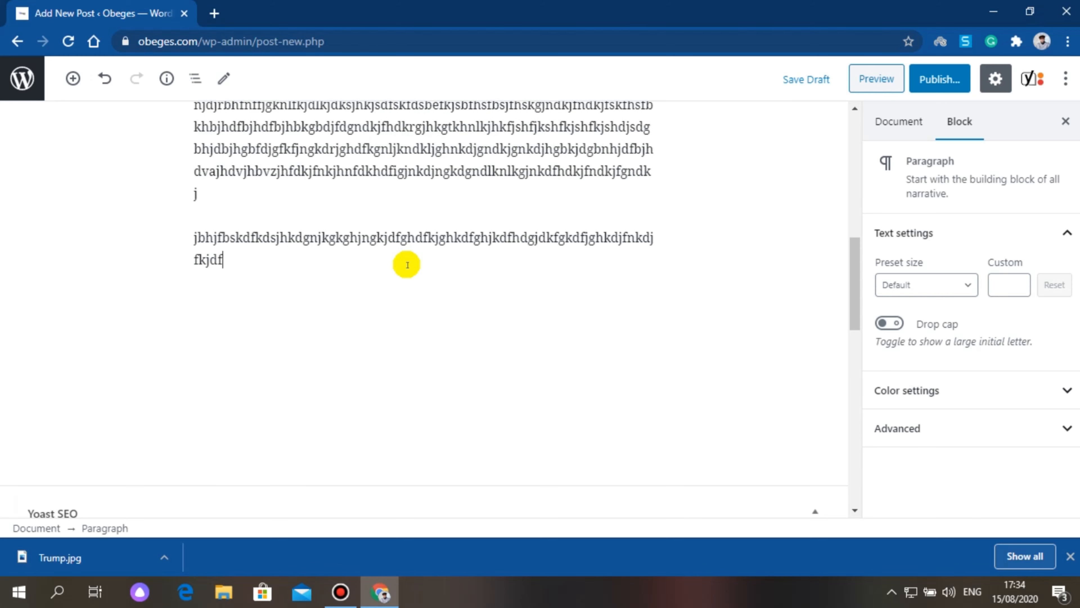
type("hkjhdkghjdkfhdkjghfkjghdkgdghkdj")
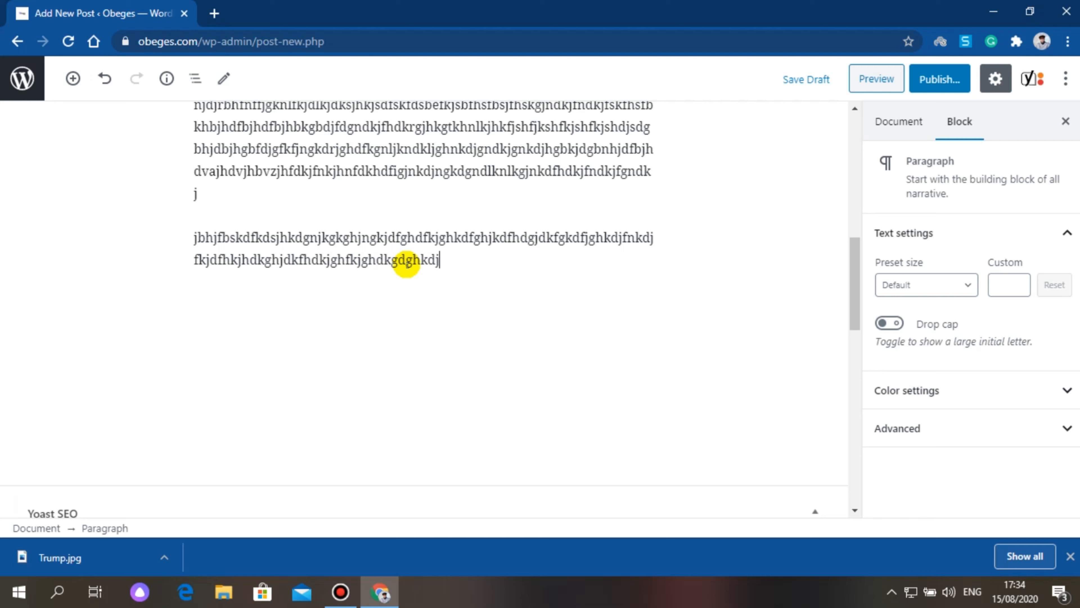
type("ghkdgjhdkghkdjfgd")
key("Return")
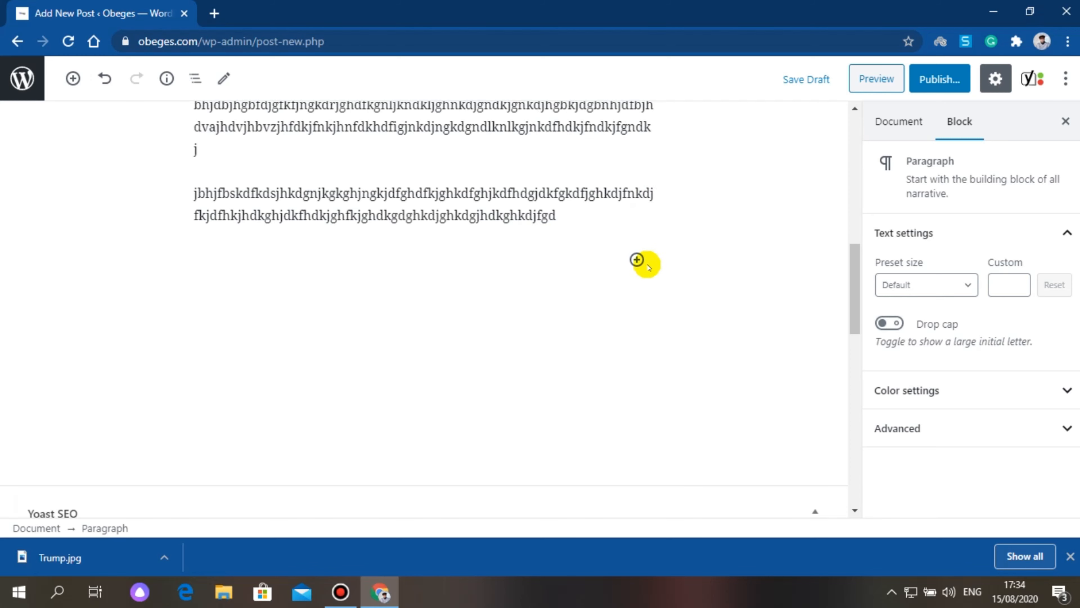
Step: Turn the empty line into an Image block and bring up the Media Library
left_click(637, 259)
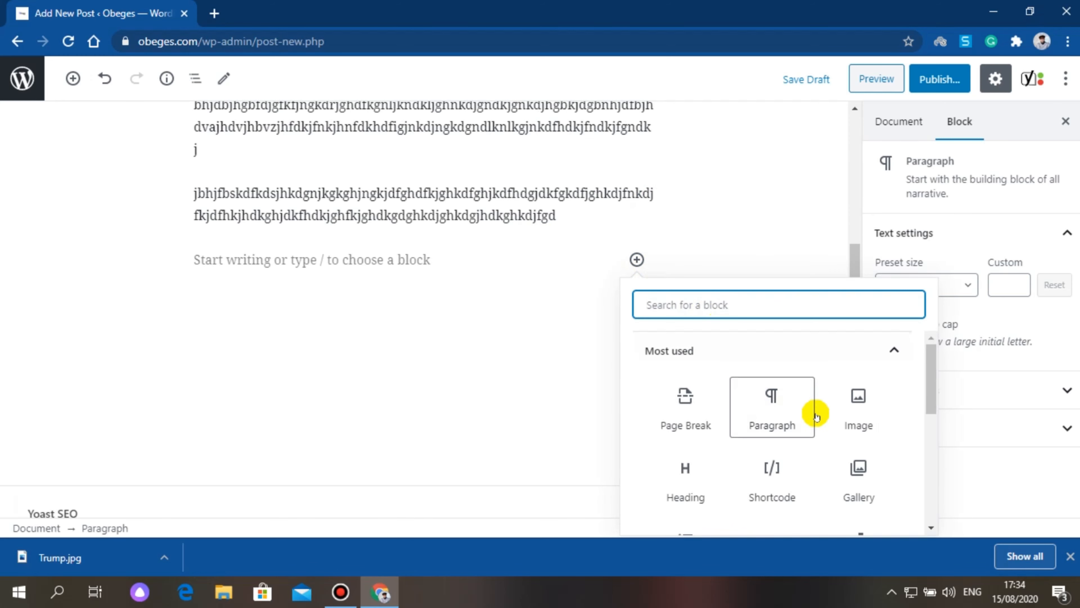
left_click(848, 409)
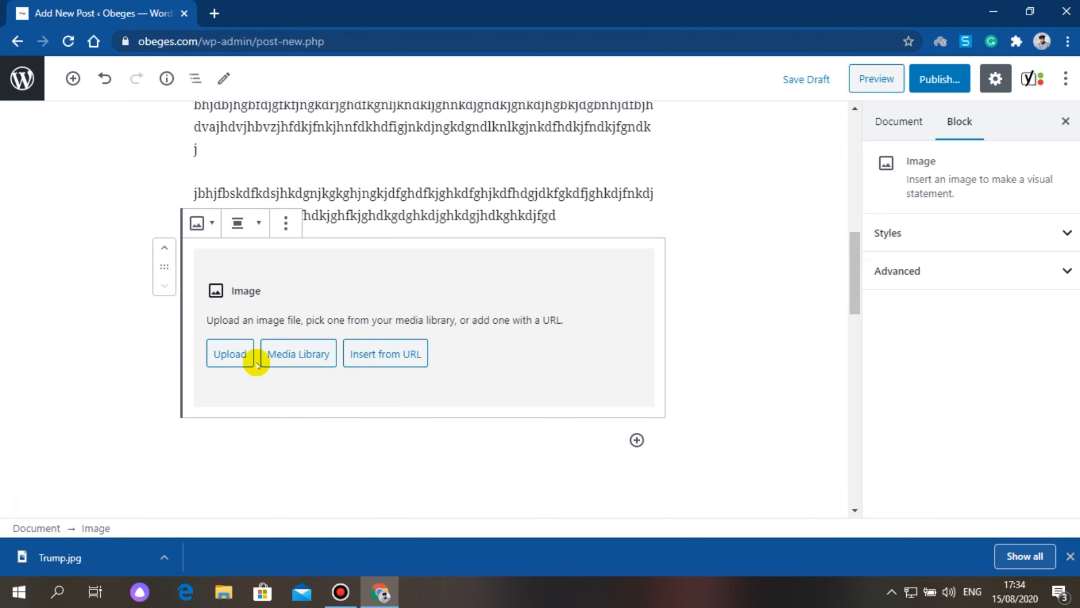
left_click(286, 355)
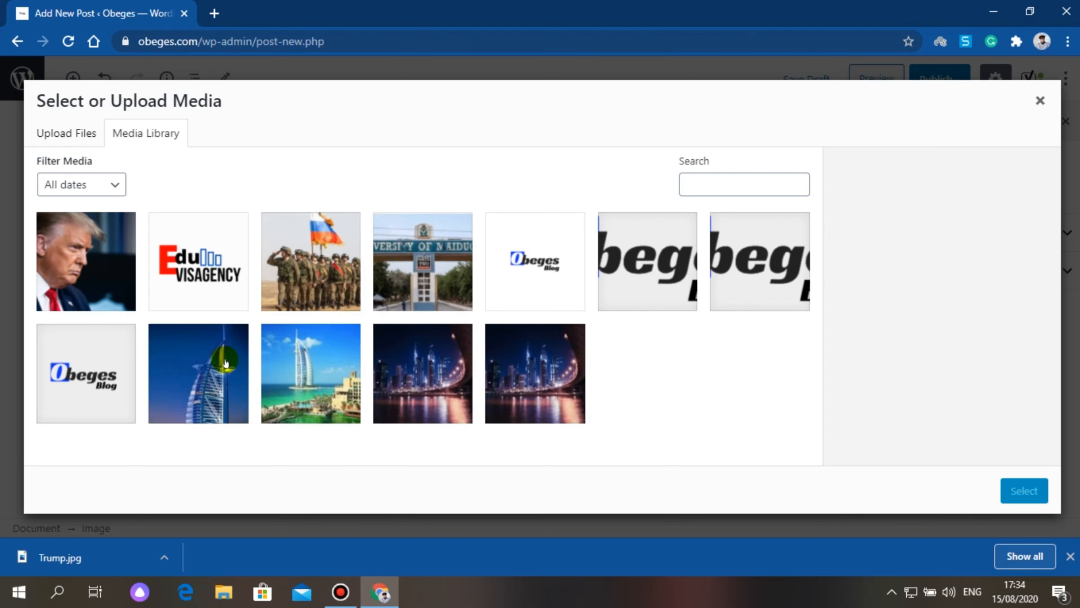
Step: Insert Trump.jpg from the media library with alt text, caption and description 'Trump', then add an empty block below
left_click(98, 277)
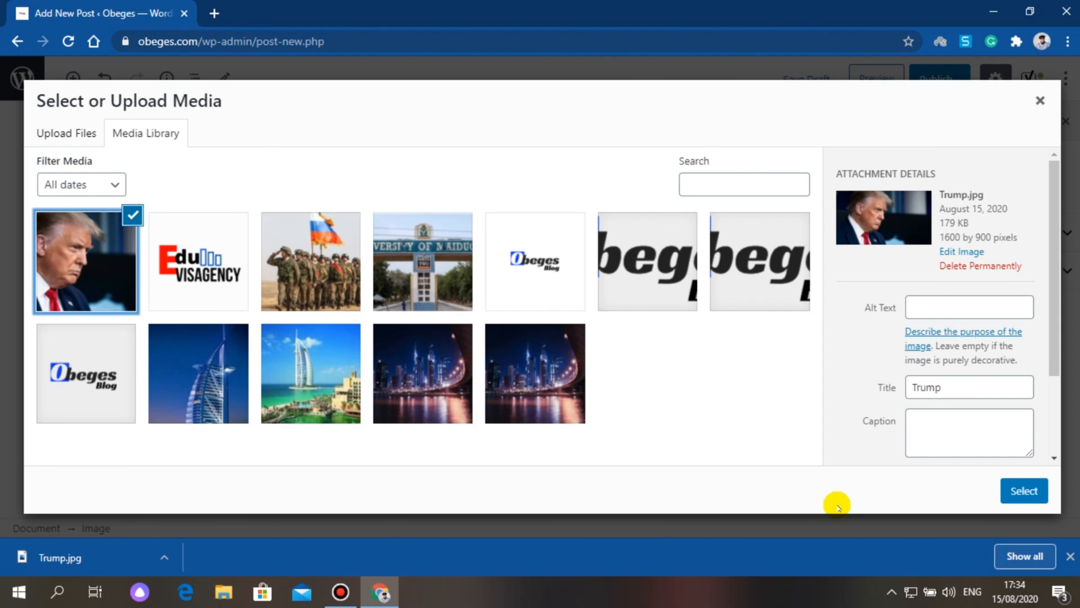
left_click(924, 313)
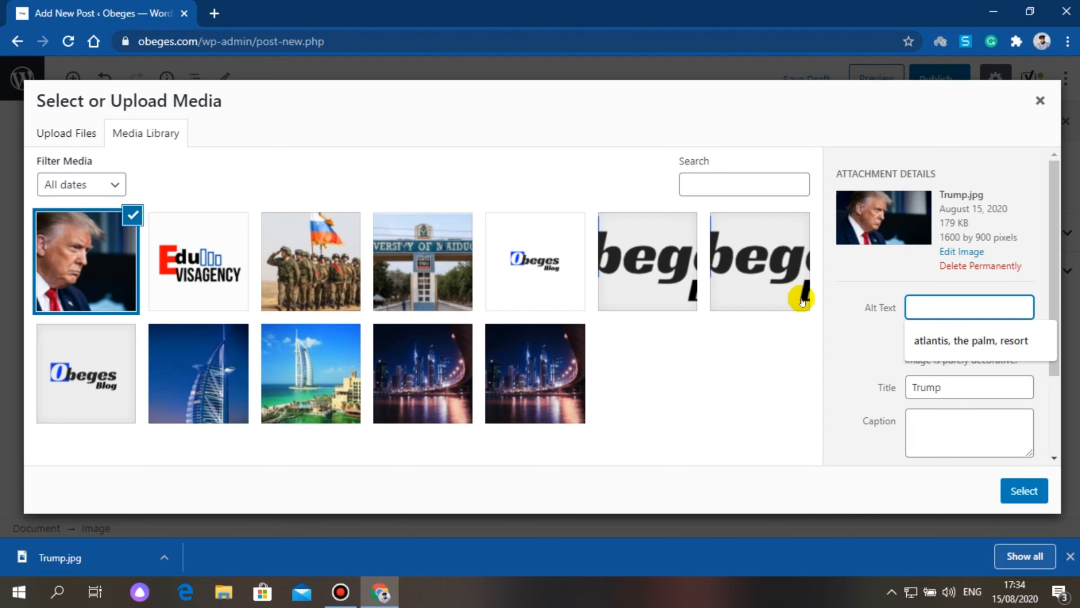
type("Trump")
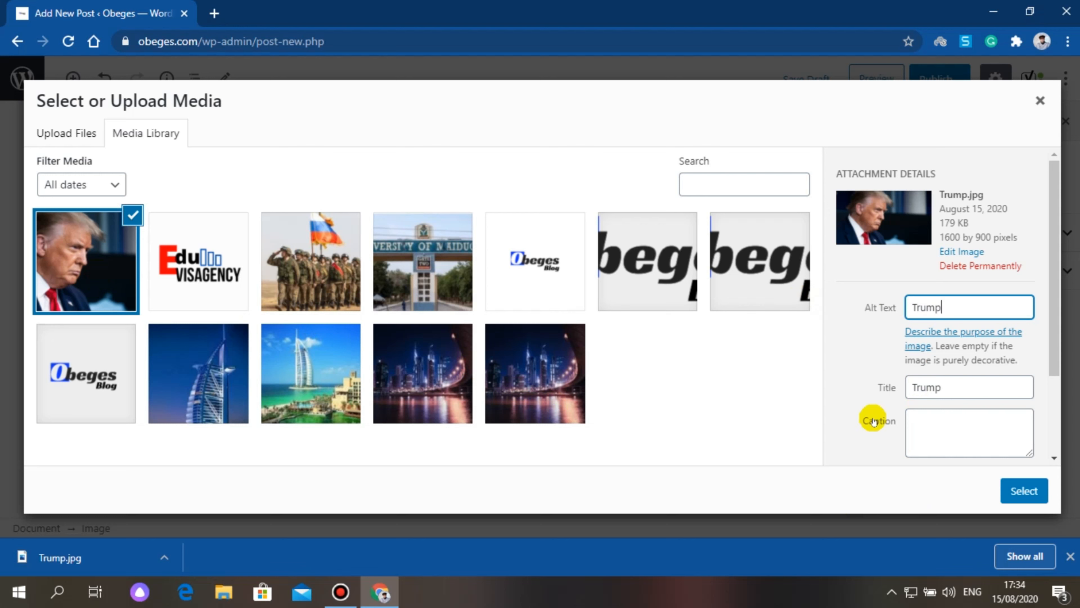
left_click(943, 437)
type("Trump")
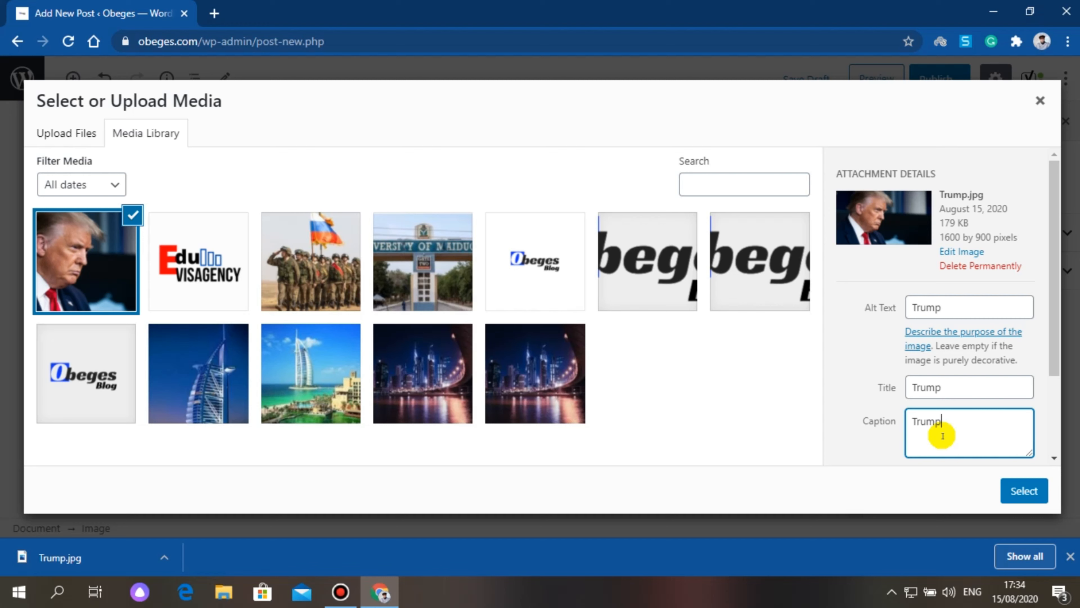
scroll(971, 350, "down", 3)
left_click(956, 375)
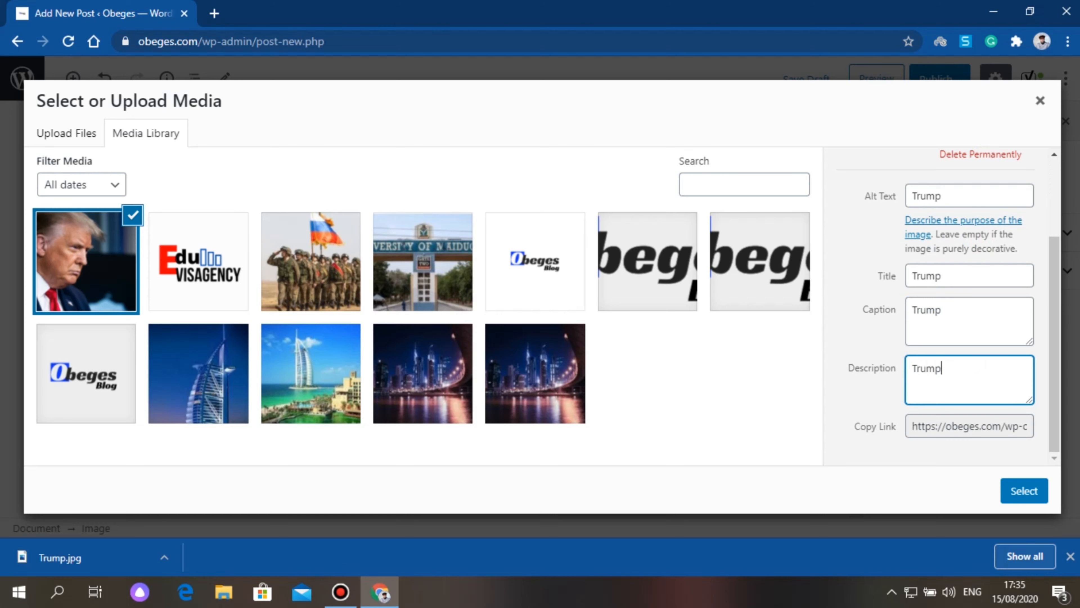
left_click(1024, 490)
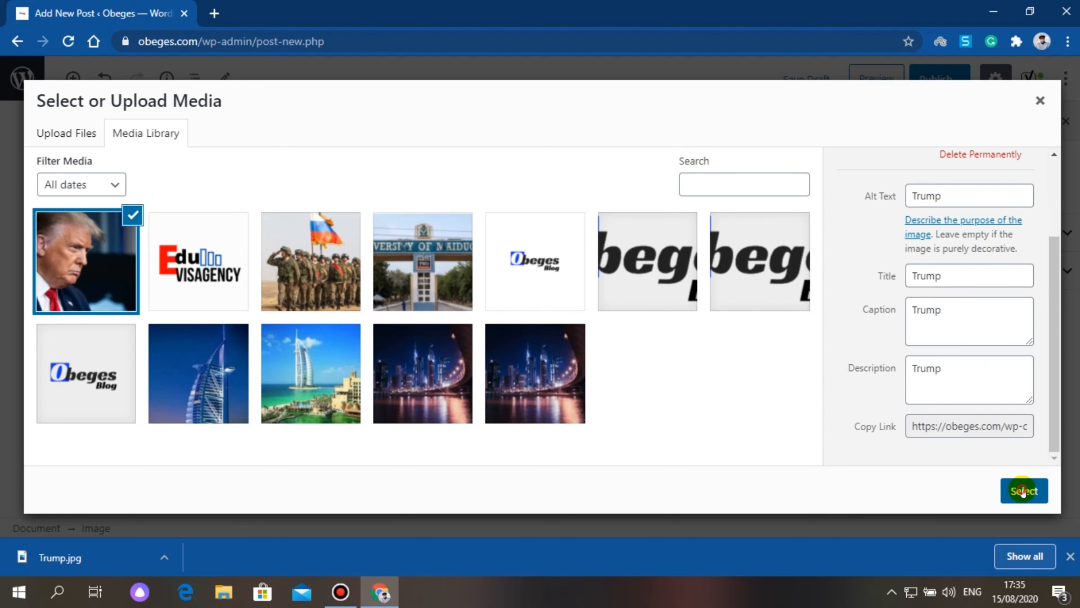
scroll(593, 306, "down", 5)
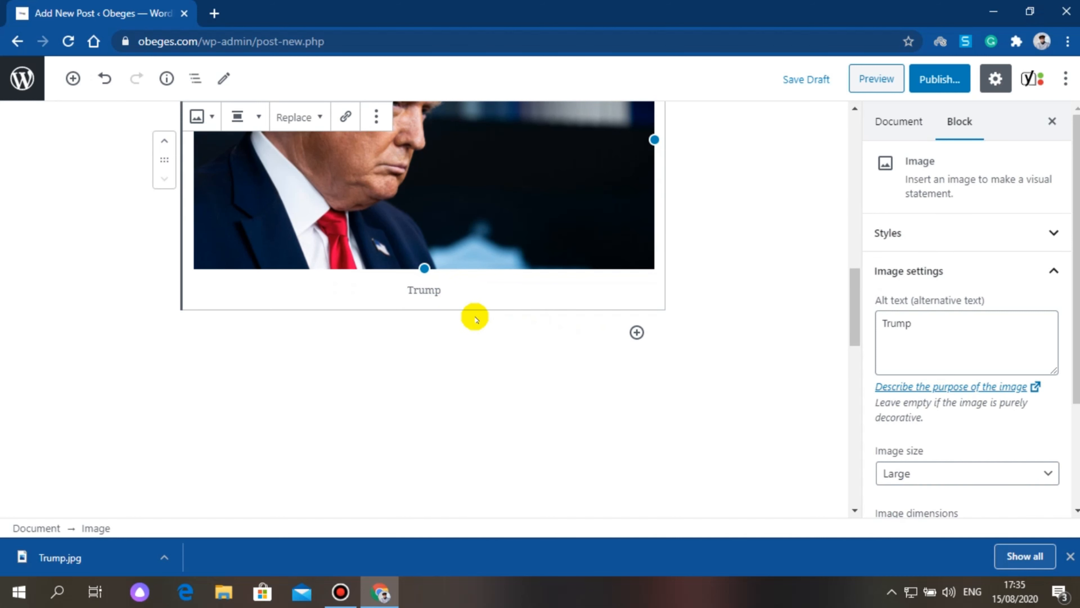
left_click(463, 337)
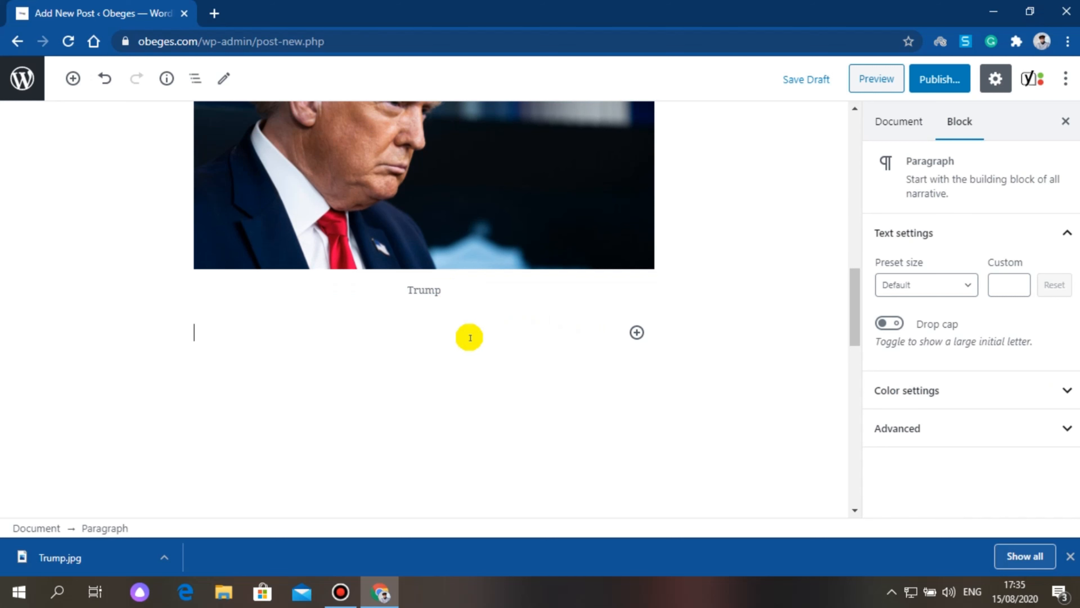
Step: Open the block inserter below the Trump image and browse the Common Blocks category
left_click(637, 332)
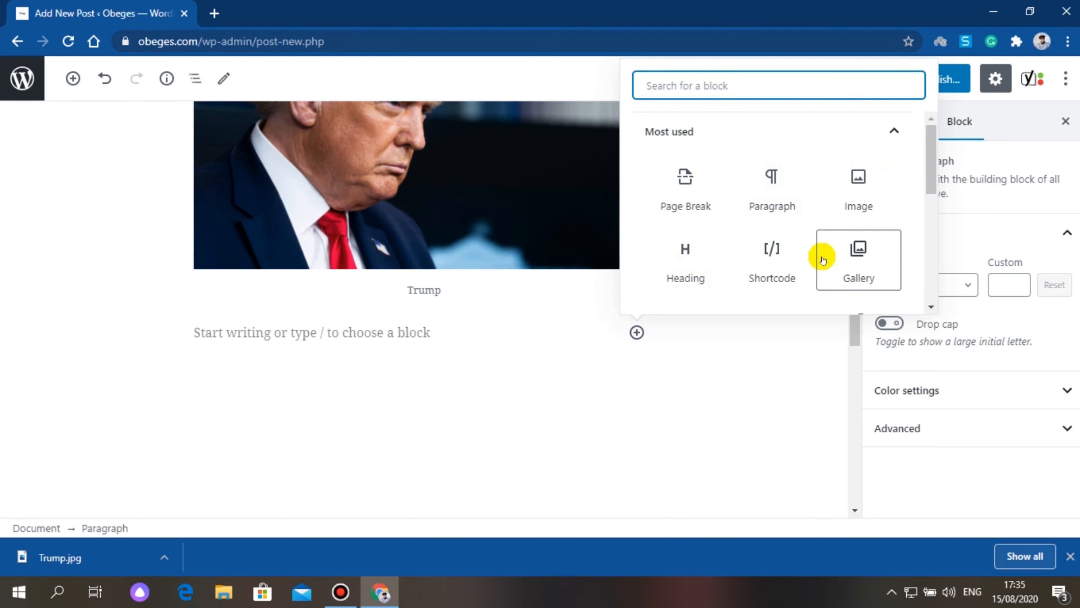
scroll(822, 258, "down", 3)
scroll(822, 257, "down", 2)
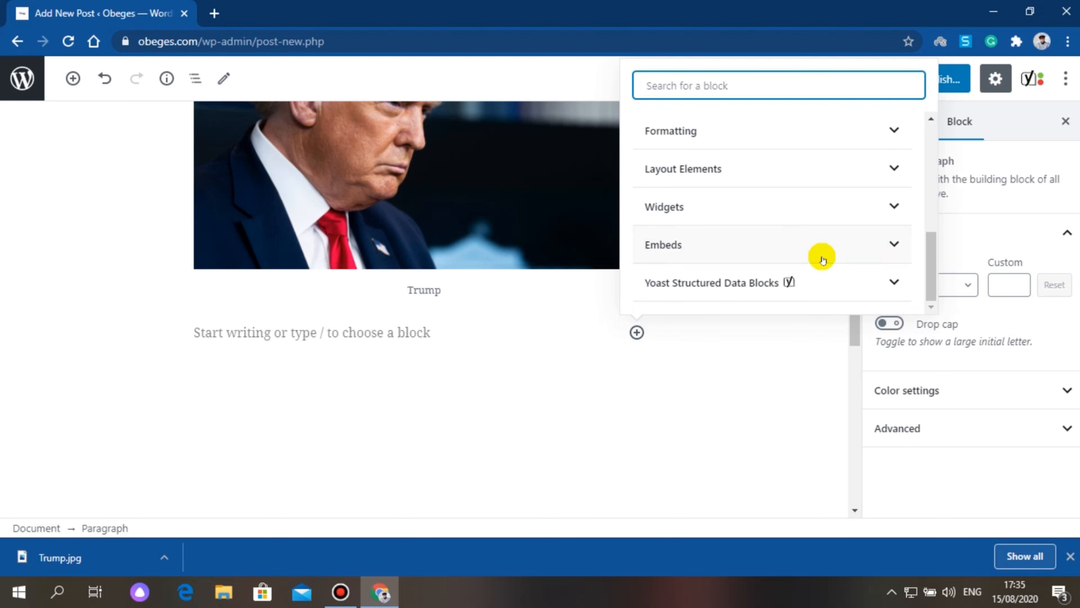
scroll(821, 253, "up", 4)
scroll(808, 252, "down", 2)
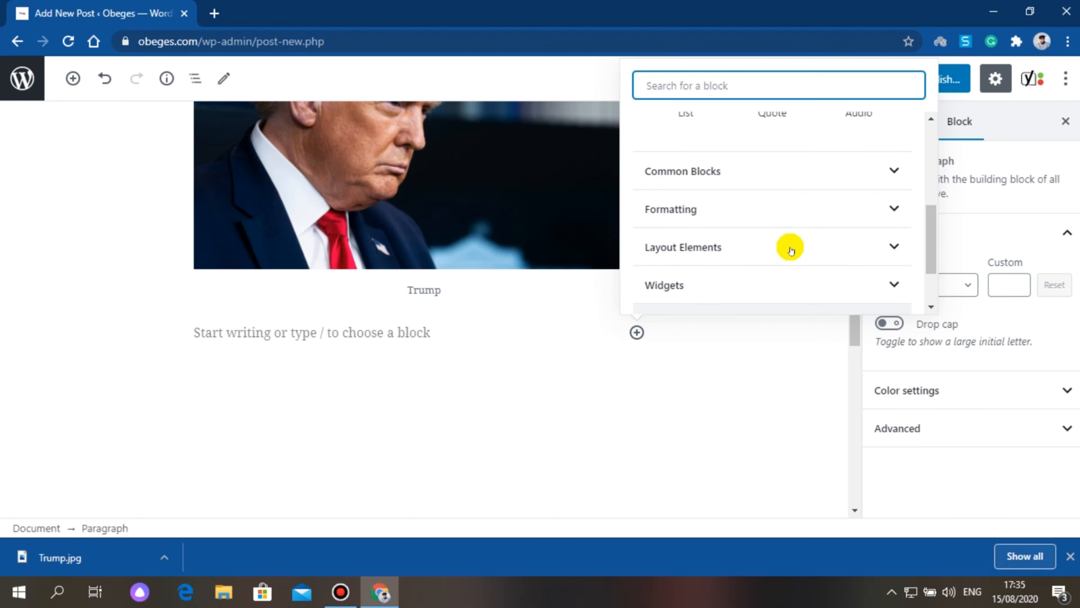
left_click(741, 171)
scroll(765, 200, "down", 5)
scroll(768, 204, "down", 2)
scroll(759, 161, "up", 4)
scroll(761, 164, "up", 3)
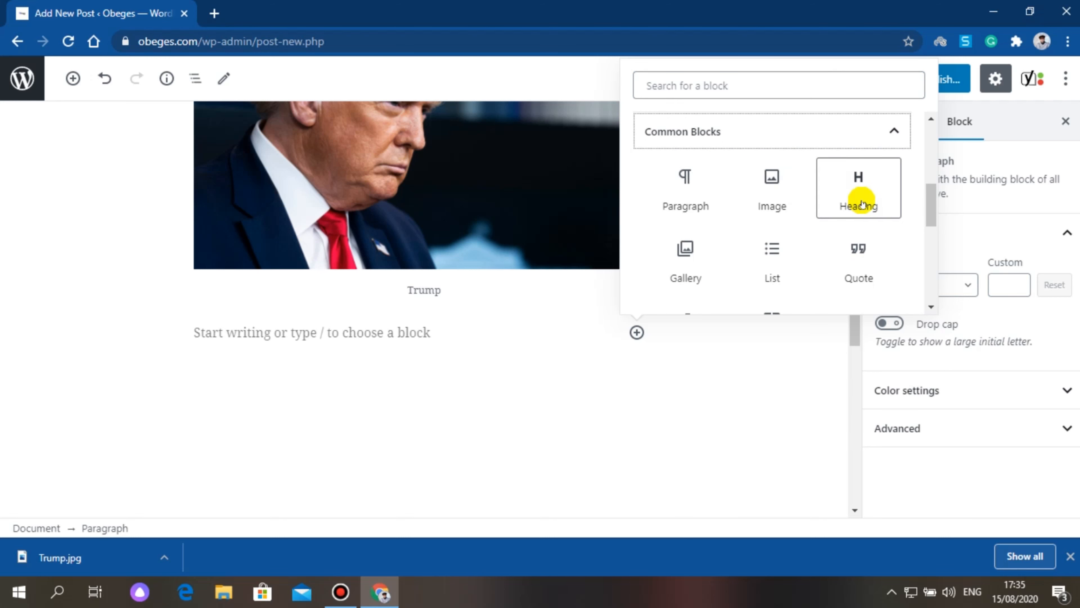
scroll(765, 230, "down", 5)
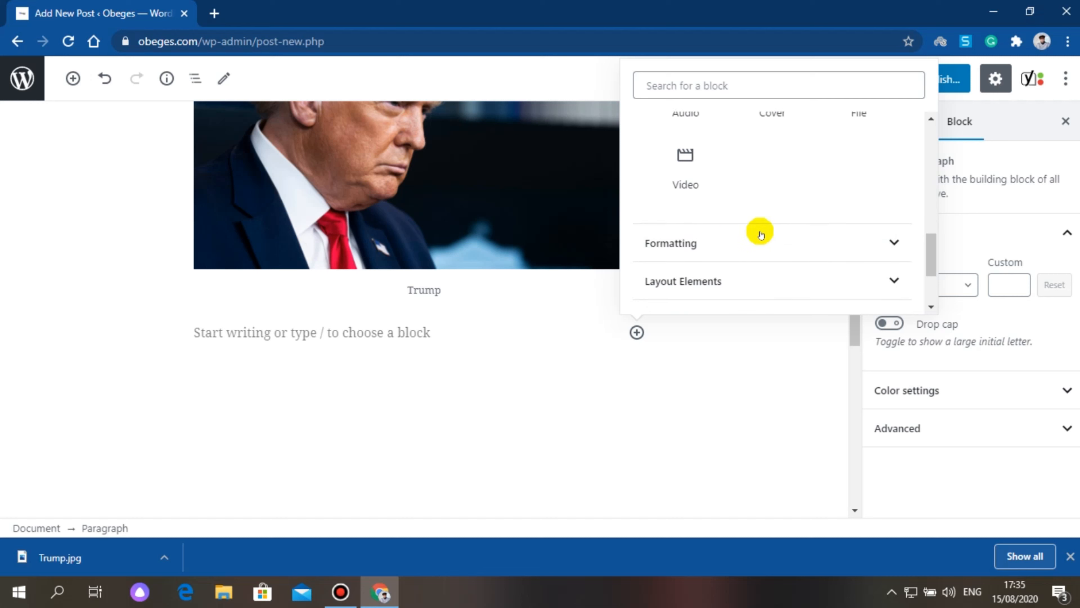
Step: Browse the Formatting and Layout Elements block categories
left_click(706, 243)
scroll(713, 251, "down", 3)
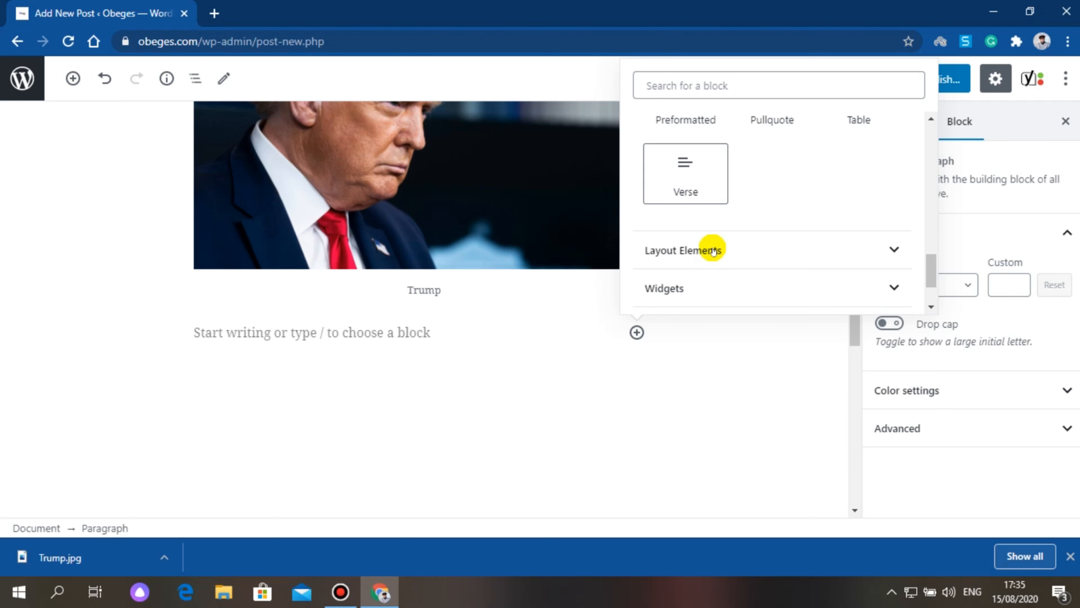
scroll(714, 251, "up", 5)
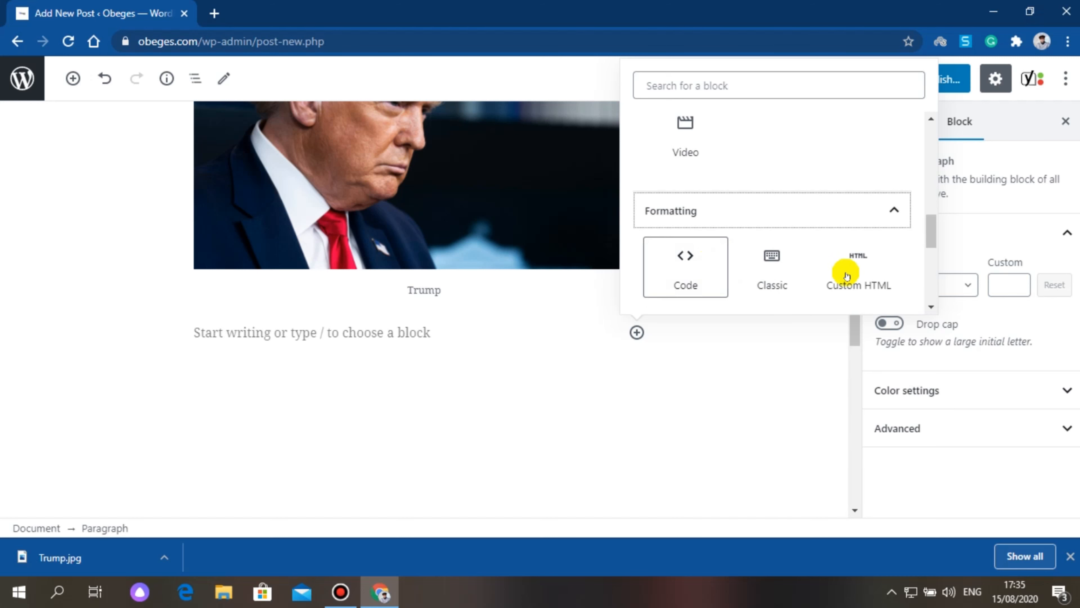
scroll(789, 260, "down", 3)
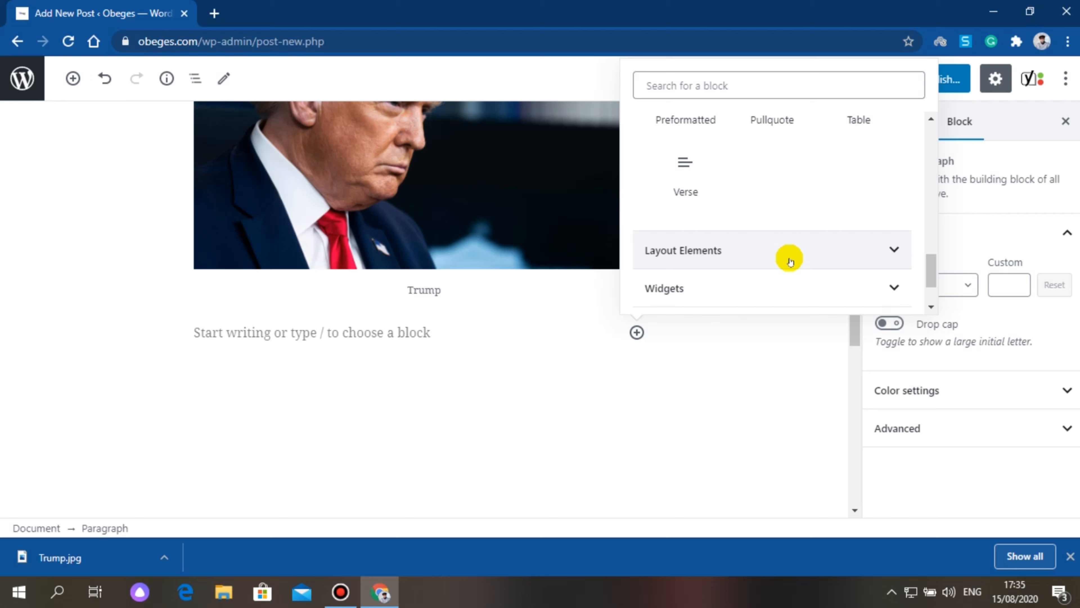
left_click(790, 261)
scroll(786, 255, "down", 3)
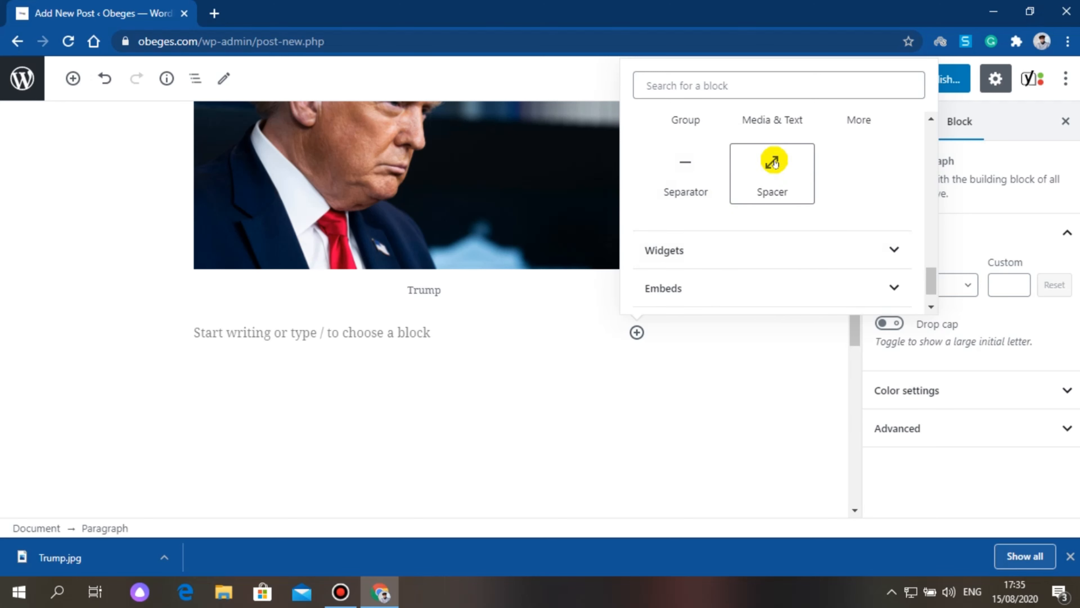
scroll(738, 193, "up", 4)
scroll(742, 208, "up", 10)
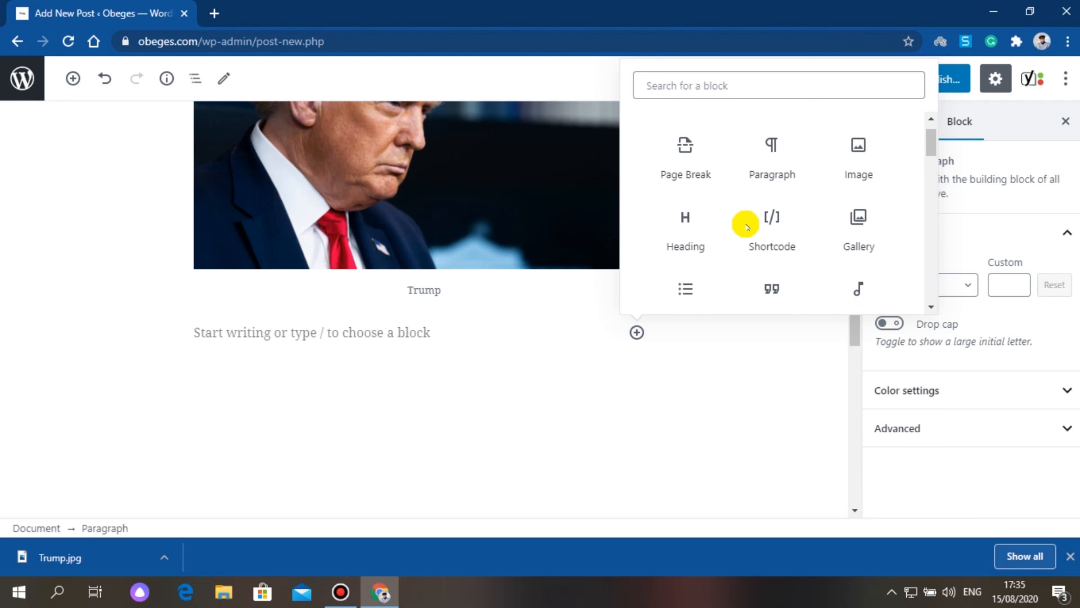
scroll(750, 227, "up", 2)
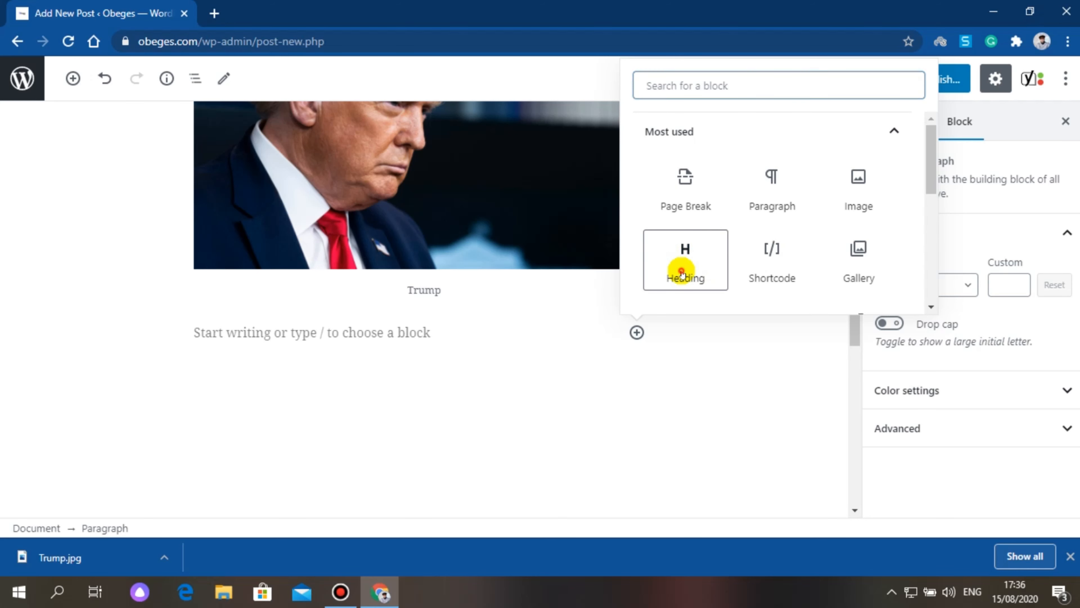
Step: Add an H3 heading below the Trump image reading 'WHO DUMP RESEARCH ON CHLOROQUINE'
left_click(683, 264)
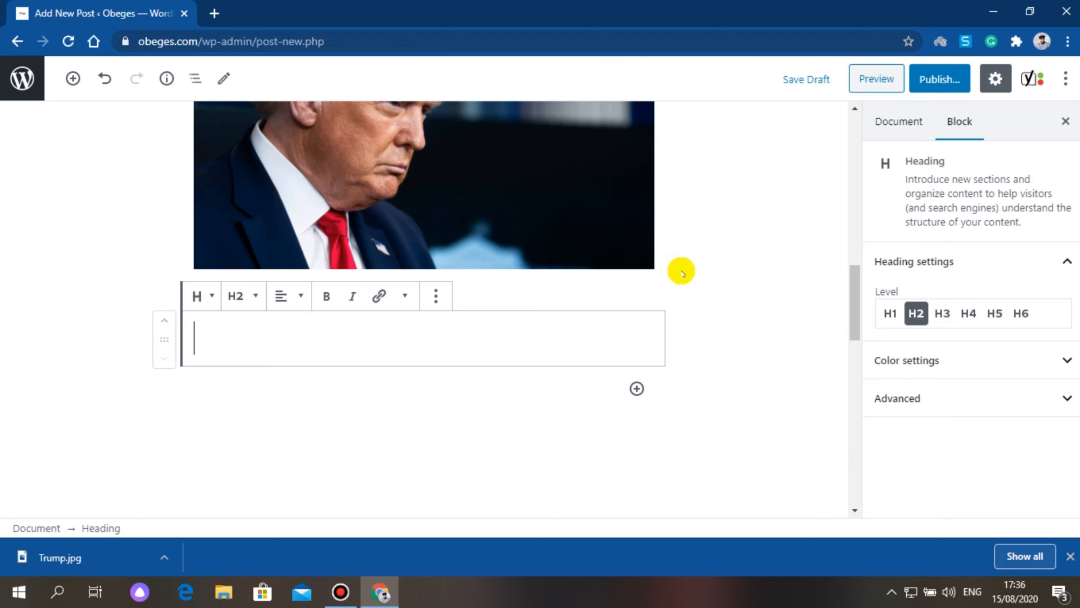
left_click(254, 297)
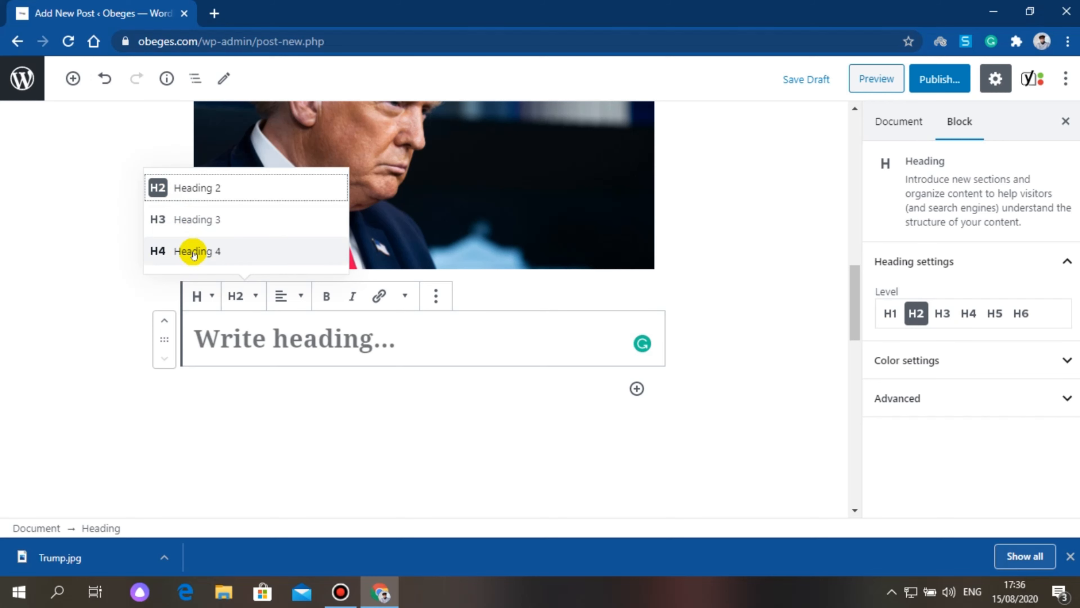
left_click(194, 218)
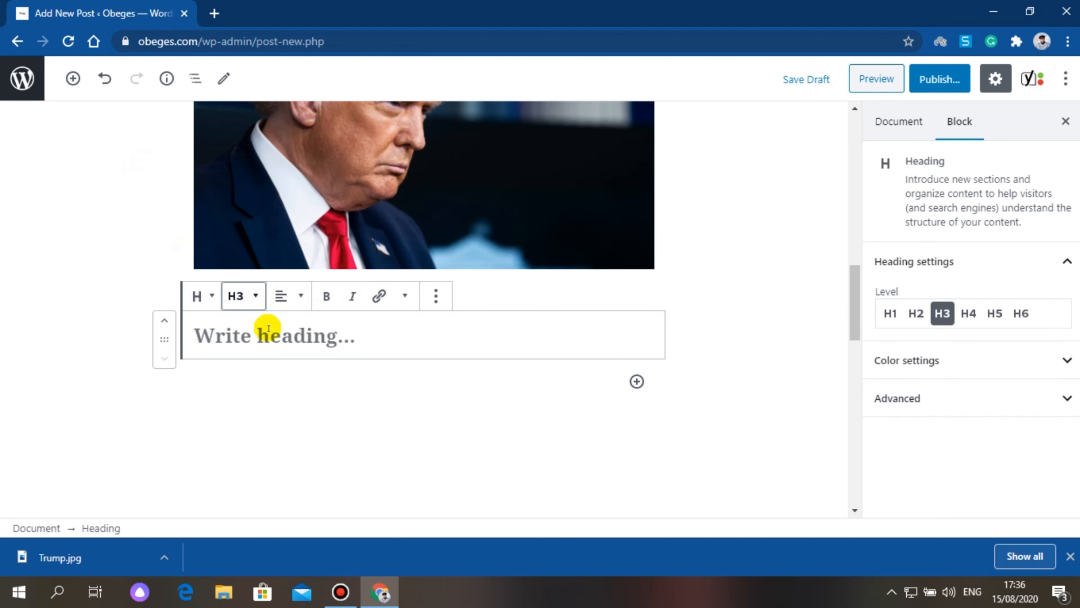
left_click(271, 337)
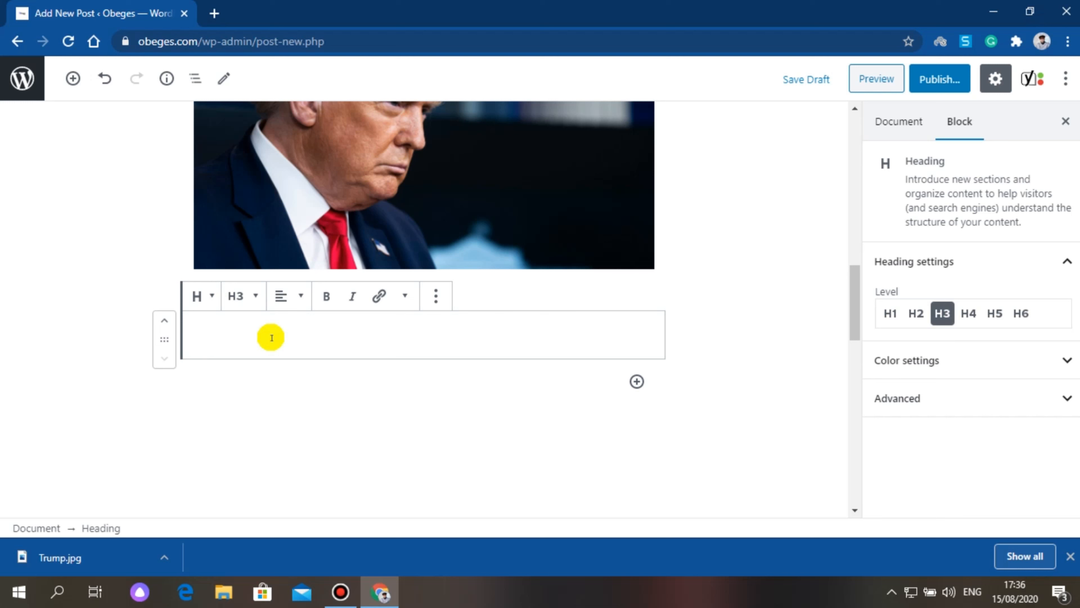
type("WHO")
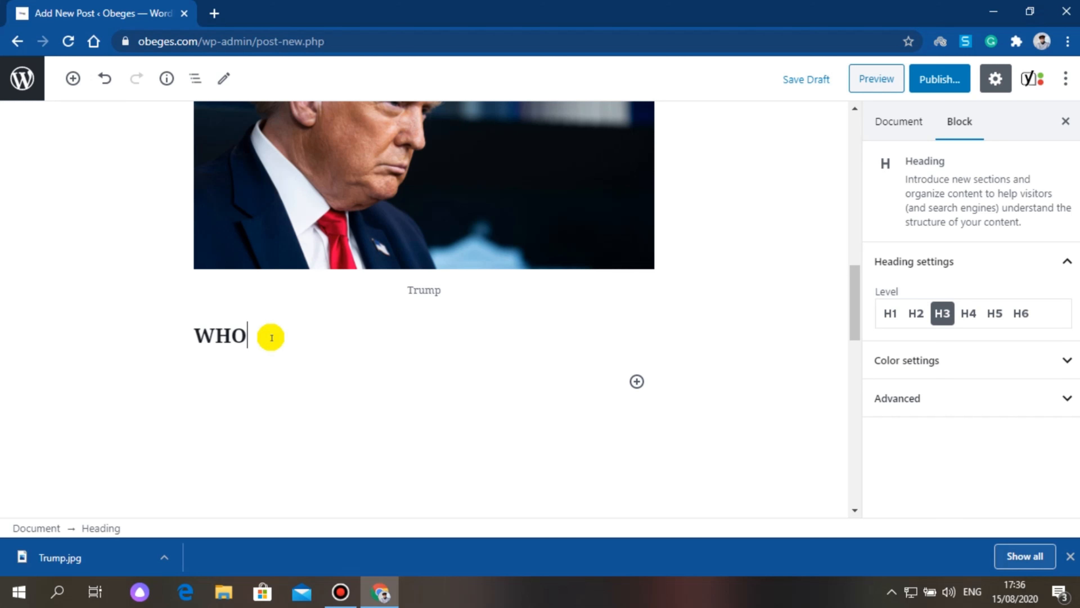
type(" DIS")
type("UM")
type("P RE")
type("SEARCH")
type(" ON CH")
type("LORO")
type("QUINE")
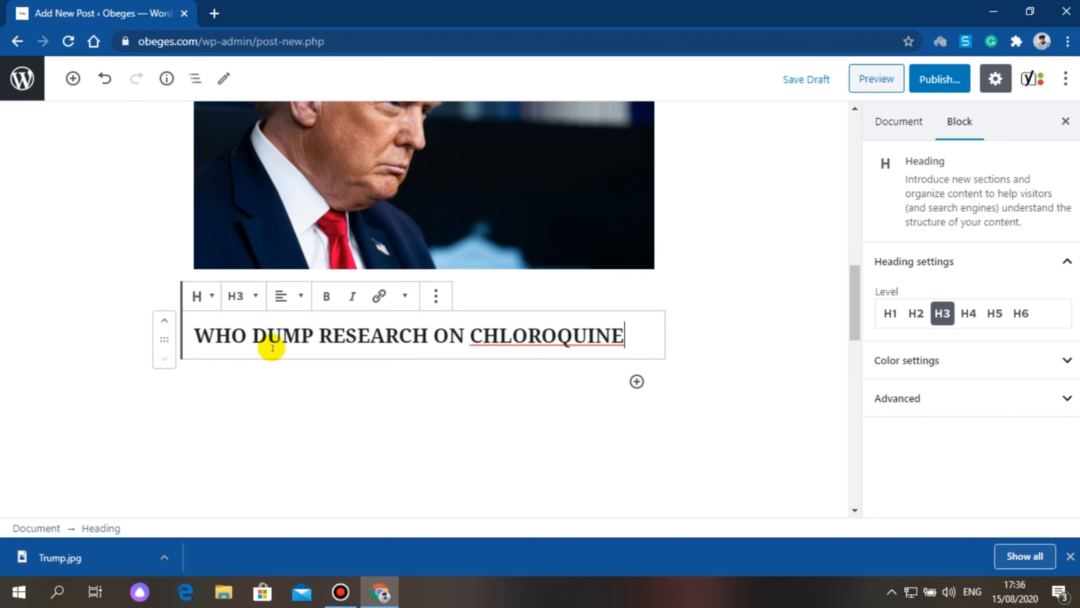
Step: Try heading levels H4, H3 and H1–H4, settling on H5 for the WHO heading
left_click(256, 297)
left_click(178, 246)
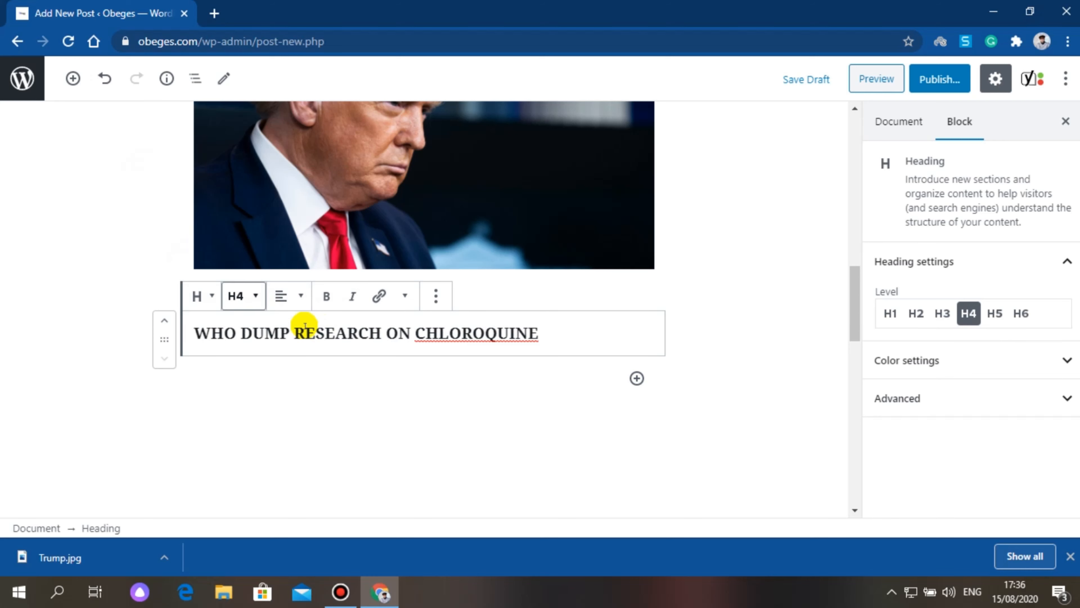
left_click(256, 298)
left_click(188, 220)
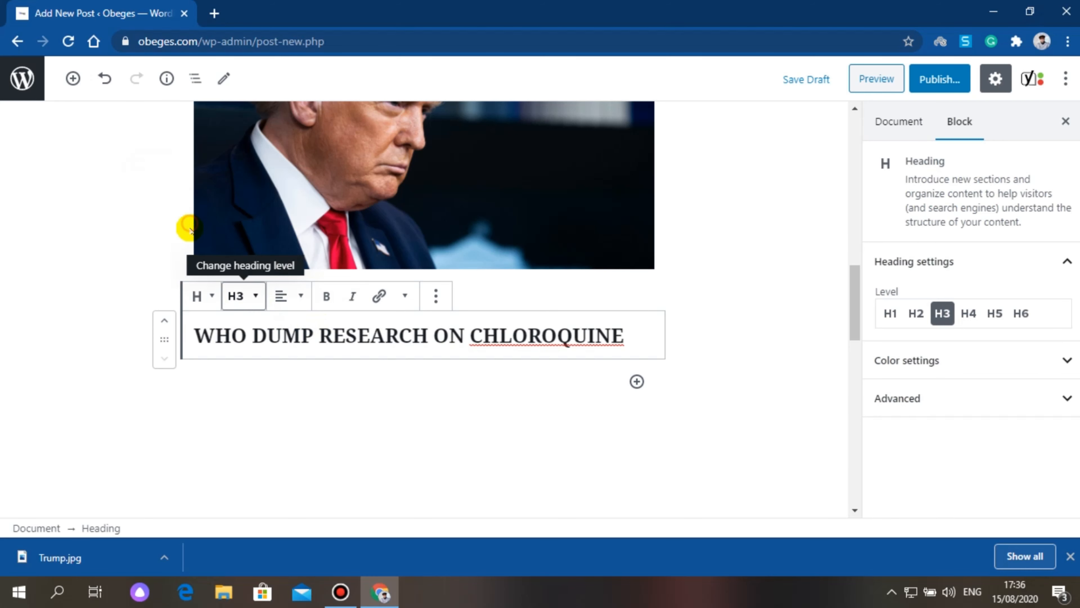
left_click(254, 295)
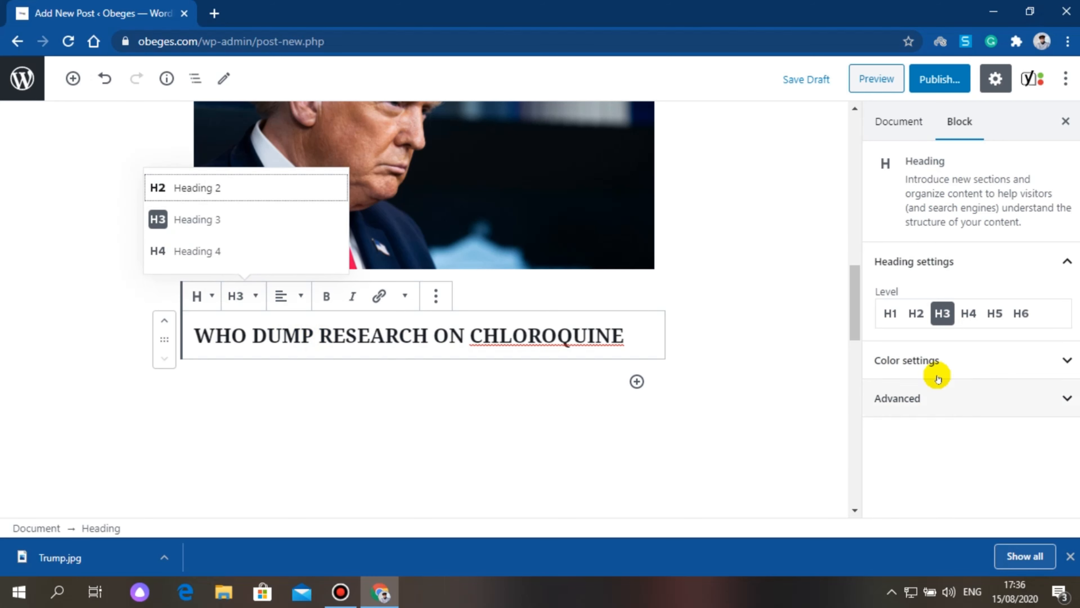
left_click(890, 315)
left_click(917, 314)
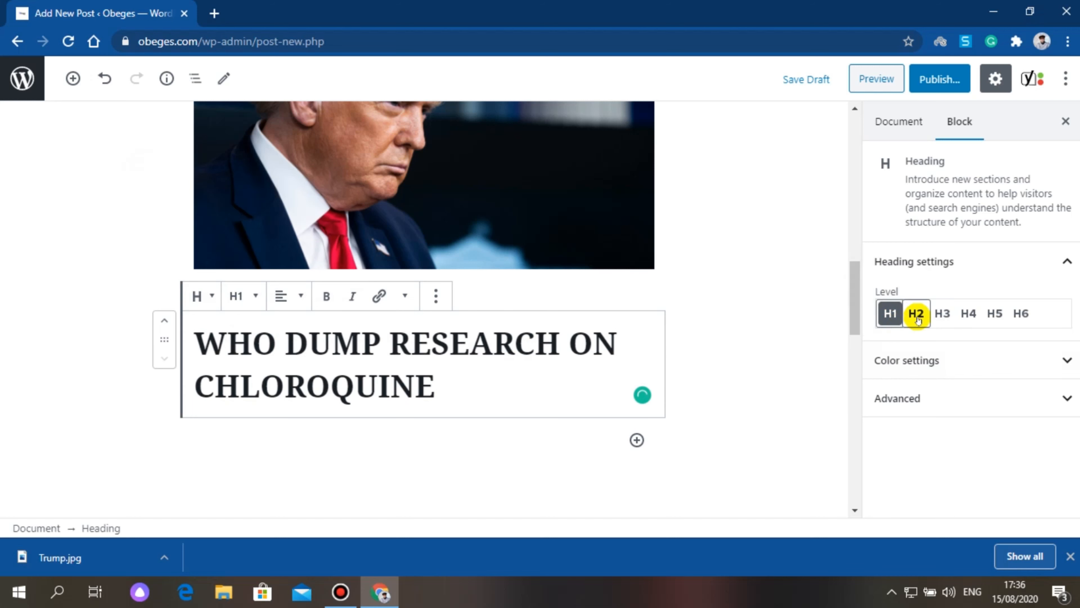
left_click(942, 315)
left_click(963, 317)
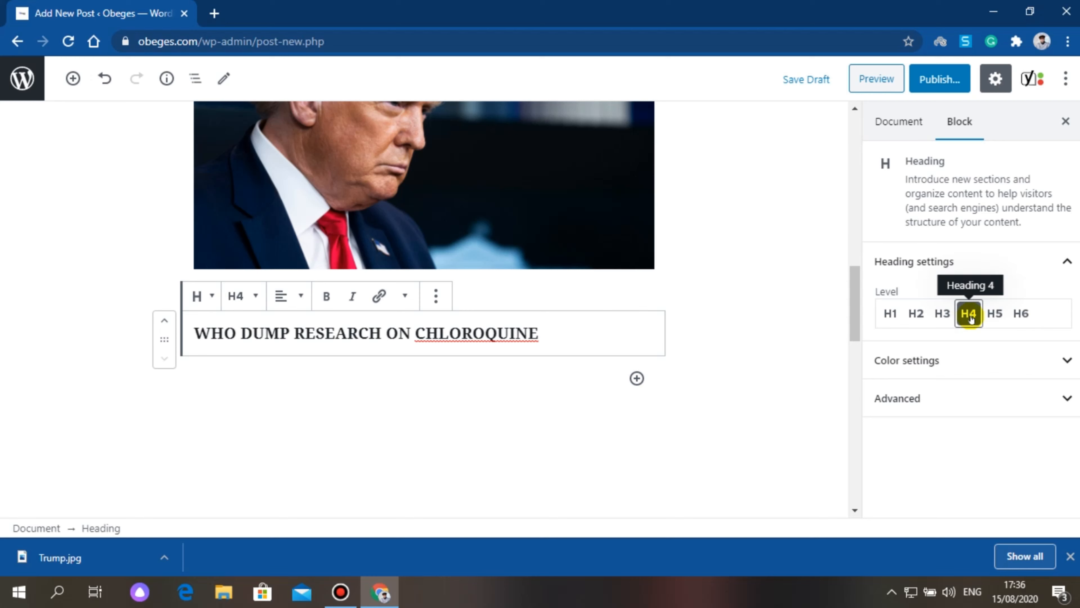
left_click(993, 319)
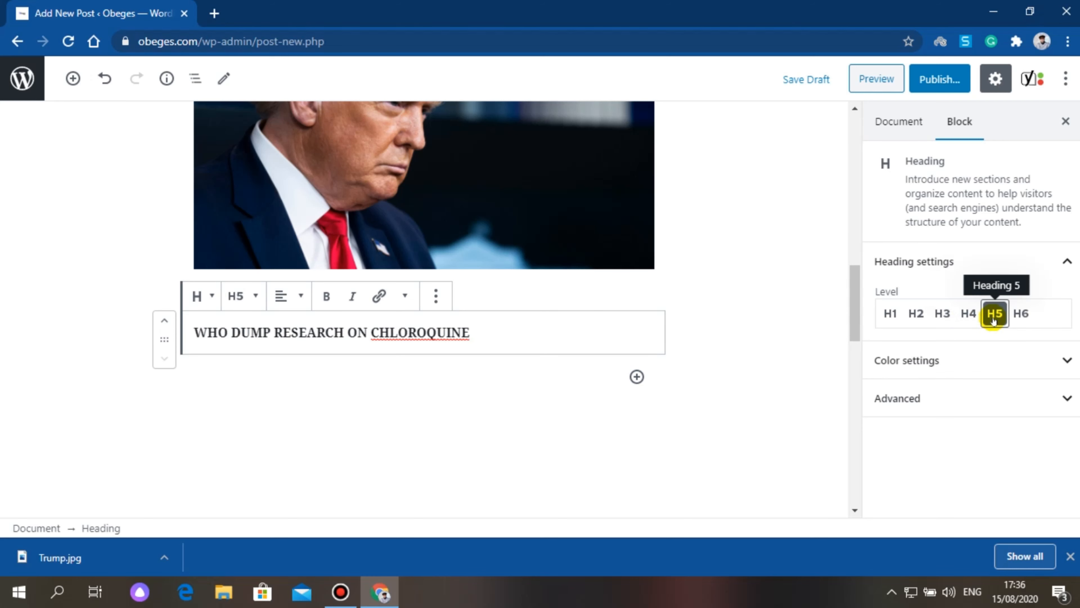
left_click(508, 332)
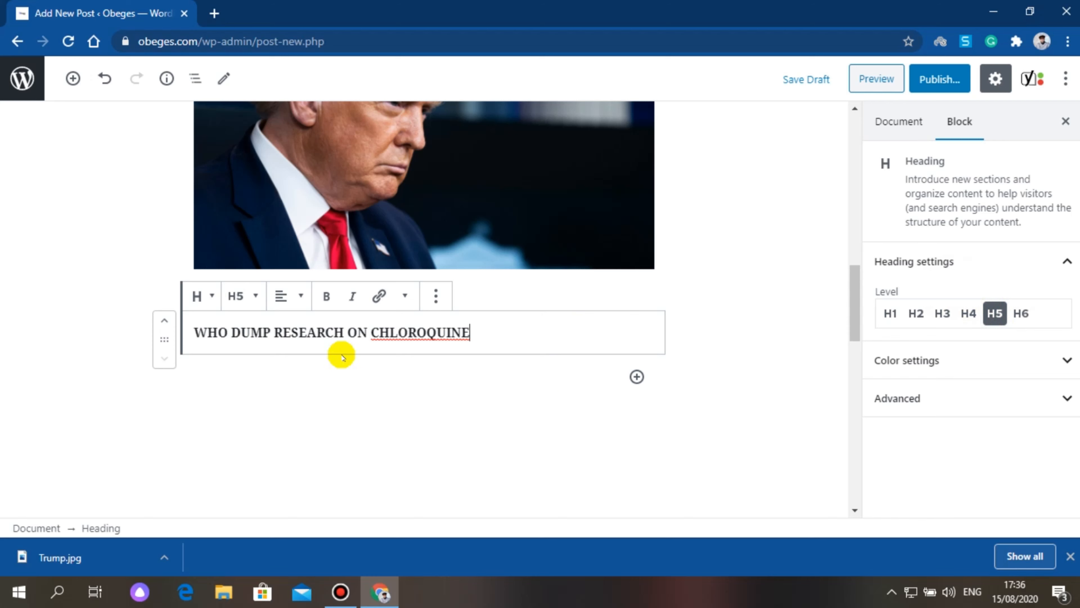
Step: Add a paragraph of placeholder letters ('yedhjehek…') below the H5 heading
key("Return")
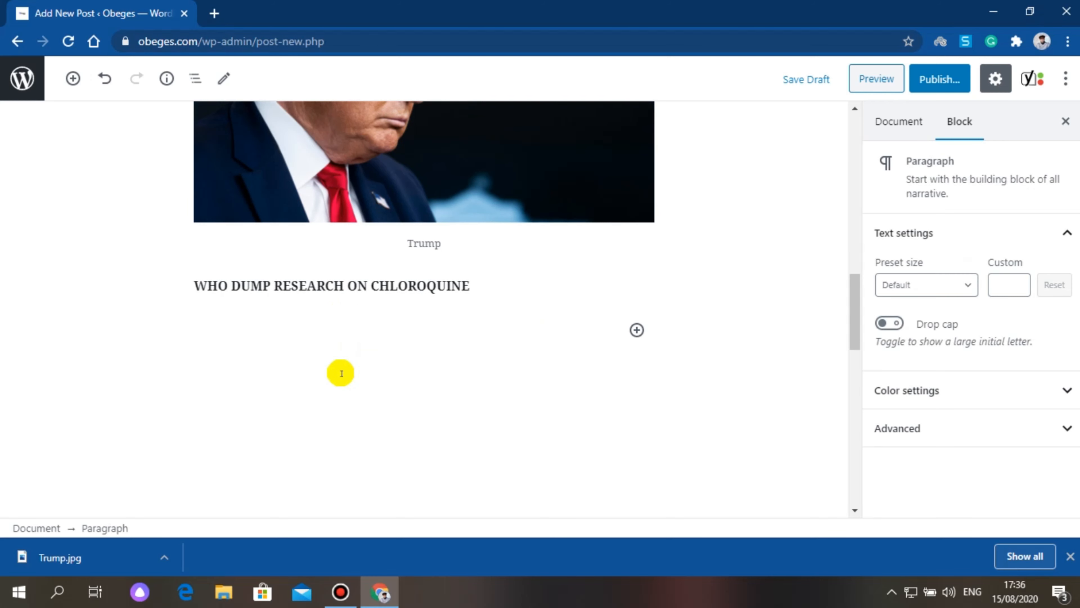
type("yedhjehek")
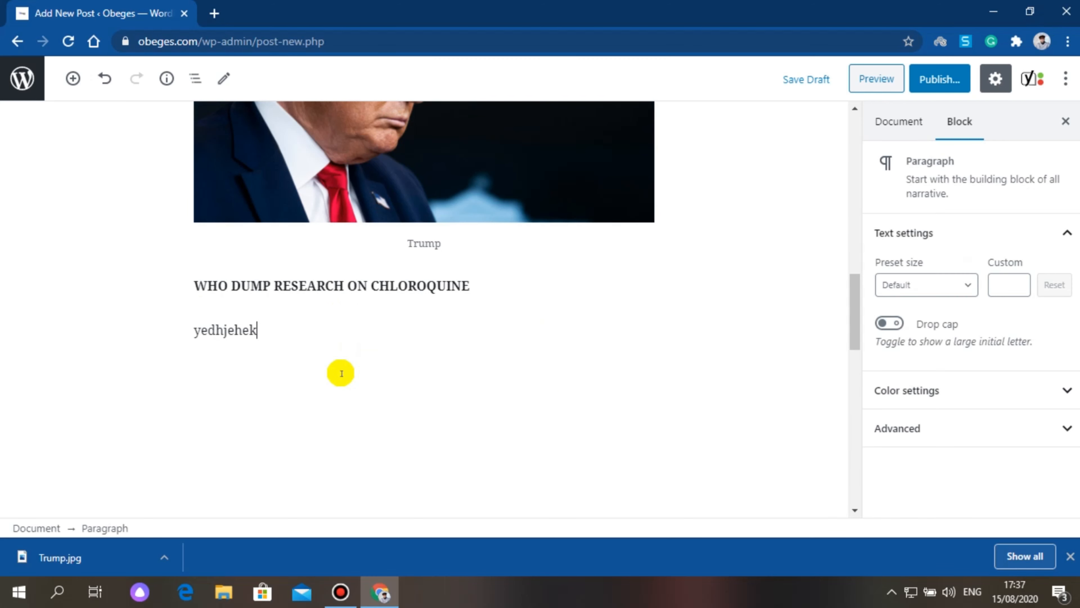
type("jrhkewjhriwuerjwerjlejrioeshrjoeirjtlrijtosirjoaihjeoirjhieuhfsiurfhsiufhshfisuhf")
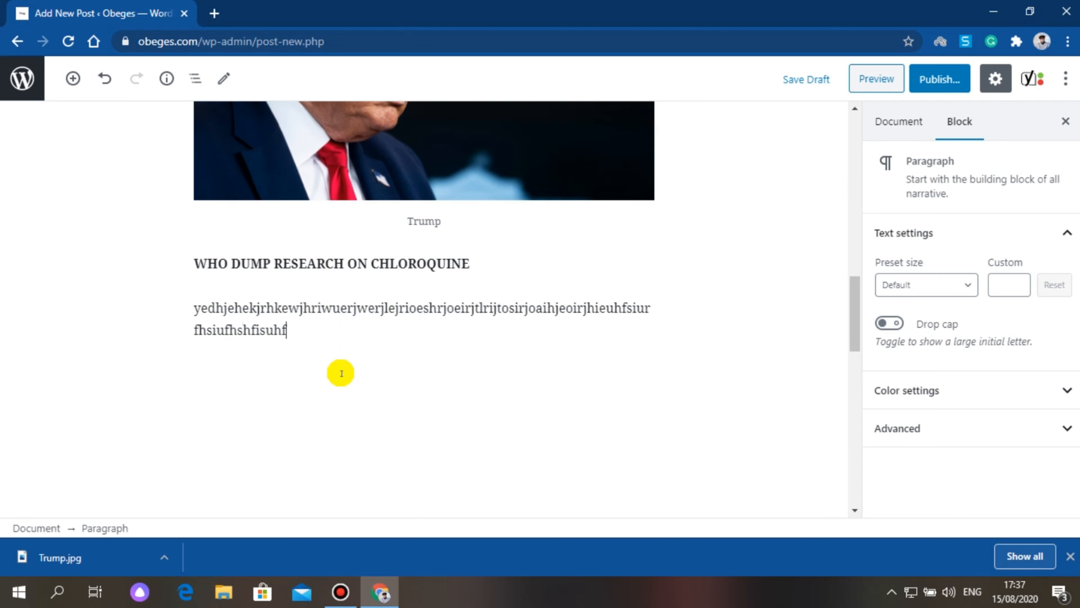
type("isforhforijoeijfisghfiuhsfkhsfjsiofhsuifrjshfskjhfkshfksjfsklnfkjsjfoisfejisfjskjflksmfoijfodijgoidrjgoidhg")
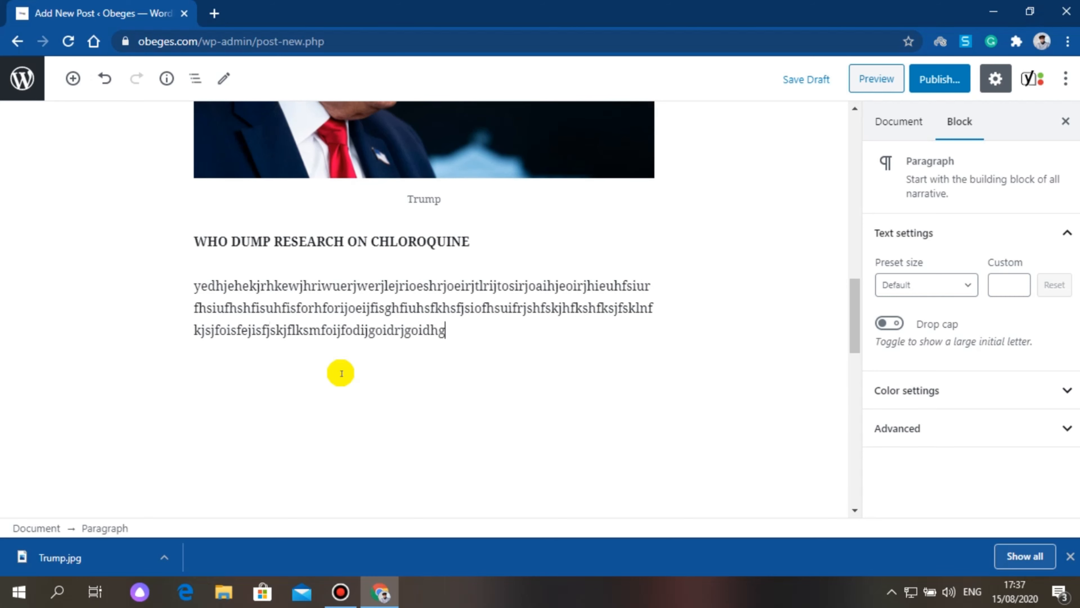
type("dirughdkjrngldkjsihfriuhfrifrheirh")
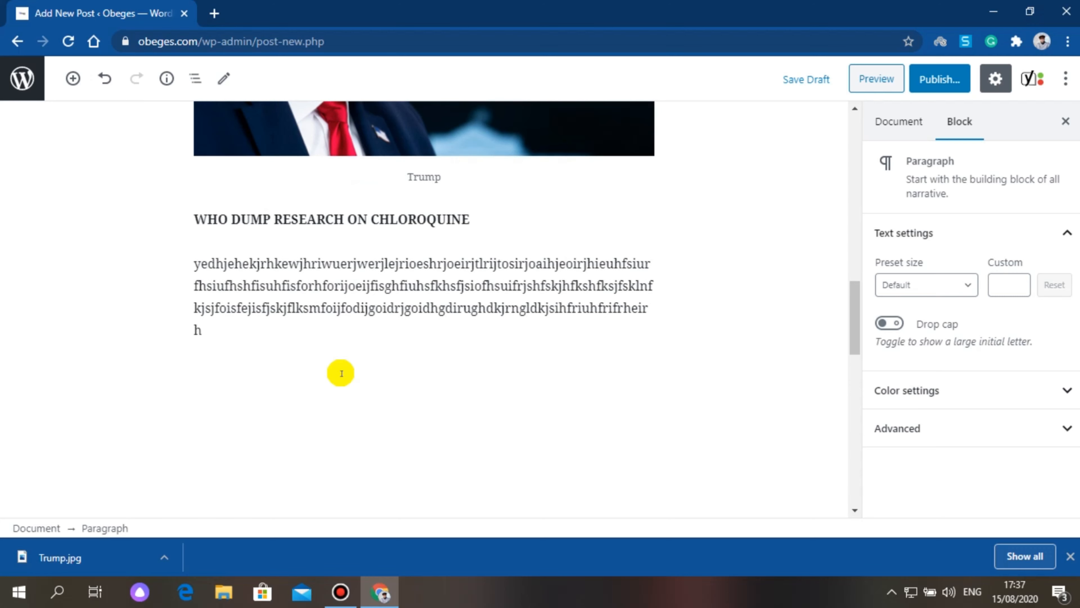
Step: Review the draft from its title down and show the Document settings sidebar
scroll(366, 332, "up", 10)
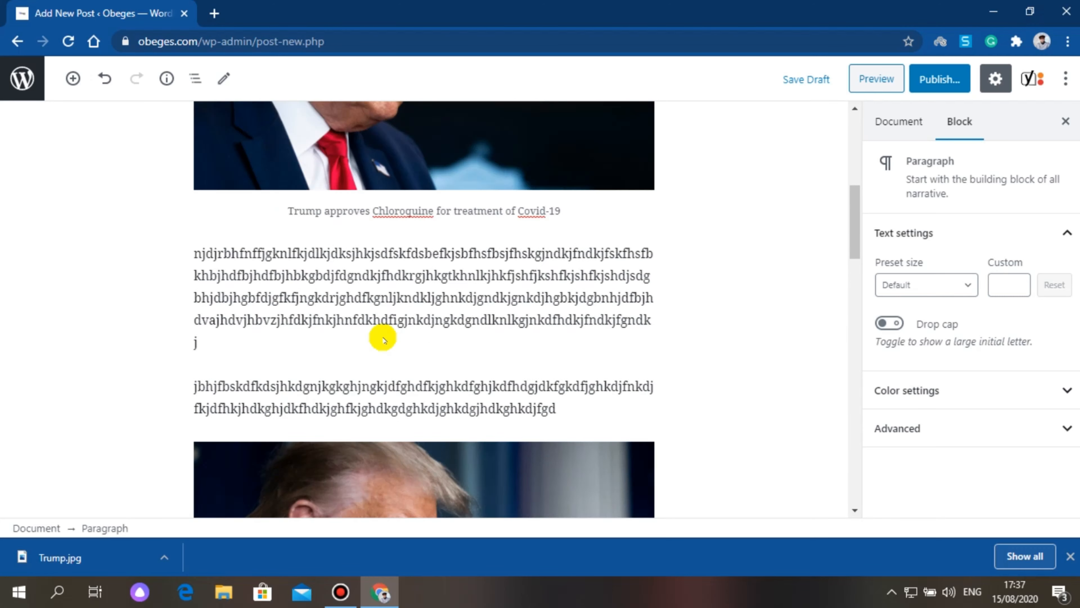
scroll(382, 336, "up", 2)
scroll(383, 336, "down", 15)
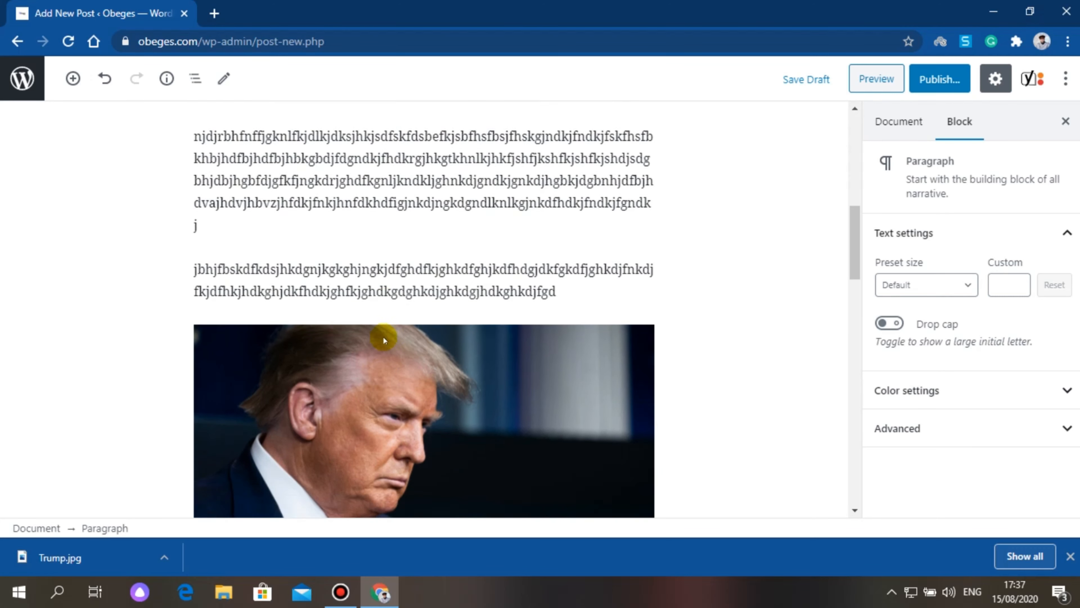
scroll(384, 338, "down", 6)
scroll(384, 338, "up", 12)
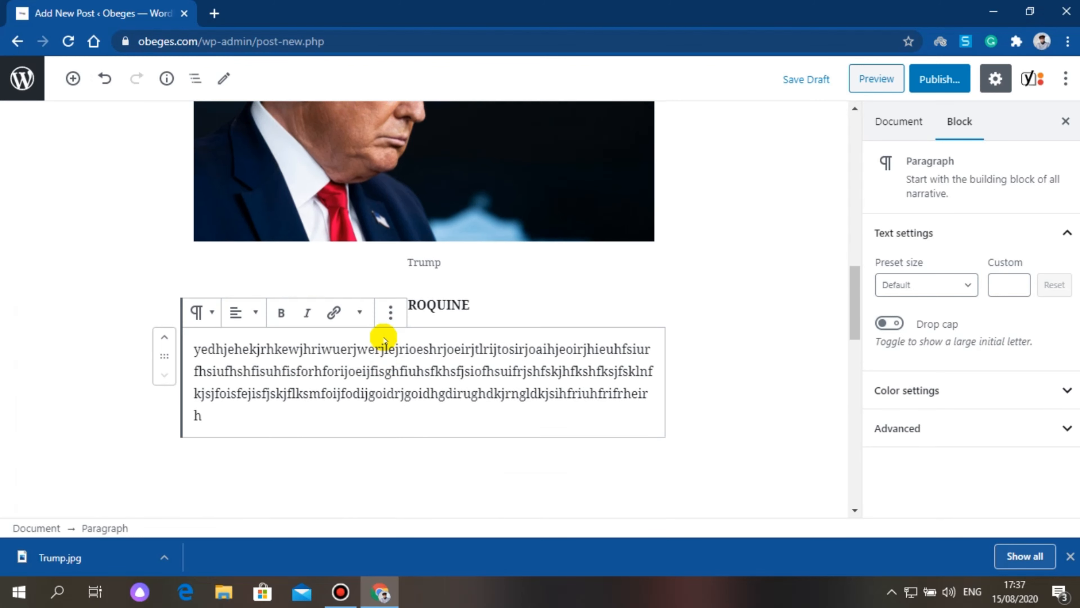
scroll(383, 338, "up", 5)
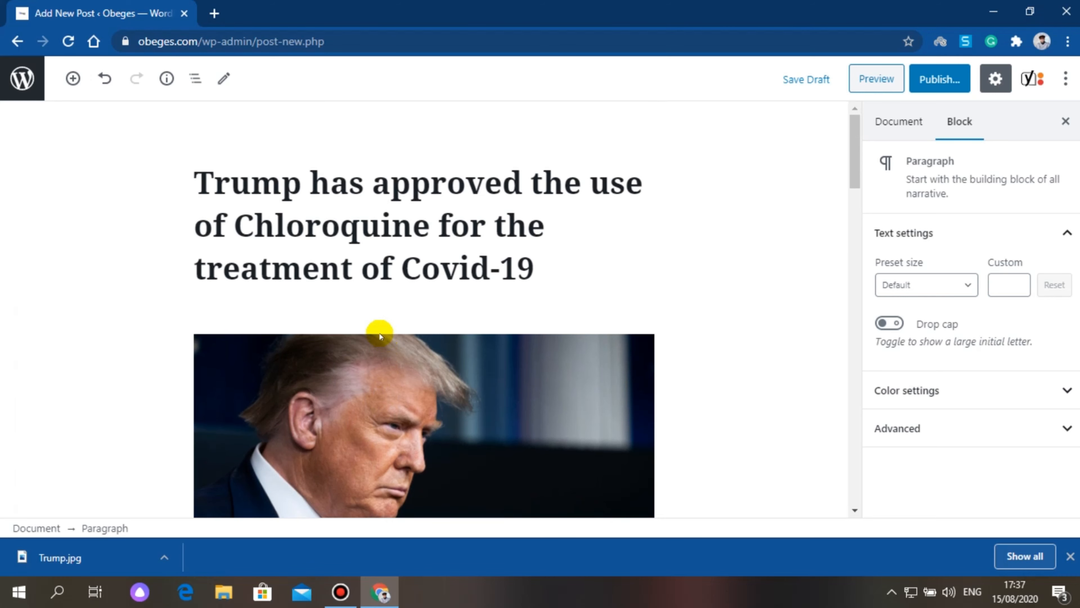
scroll(441, 282, "down", 7)
scroll(483, 368, "down", 10)
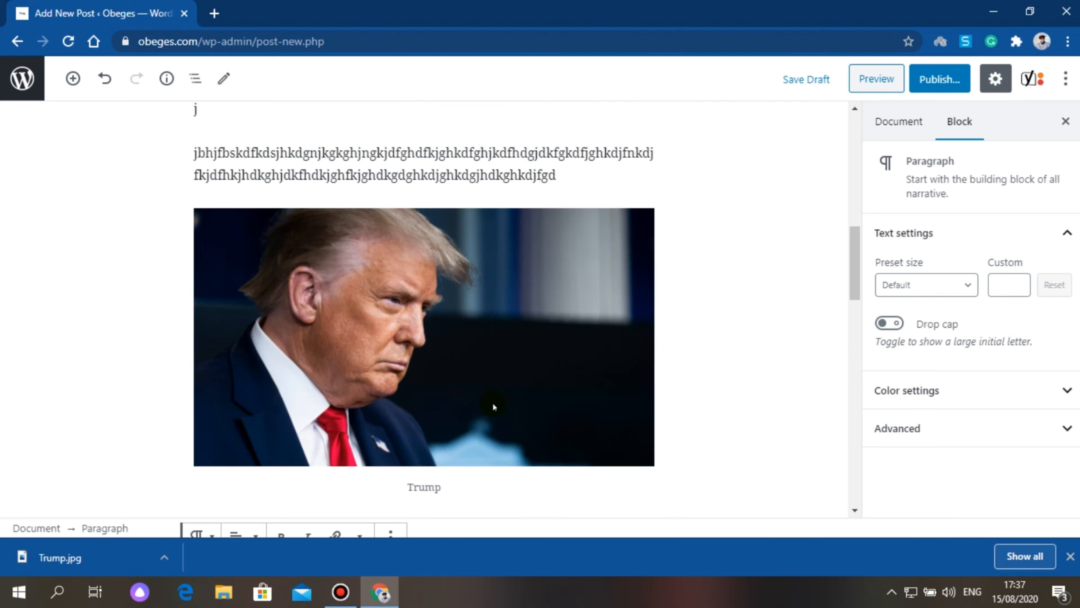
scroll(492, 403, "up", 15)
scroll(493, 402, "up", 3)
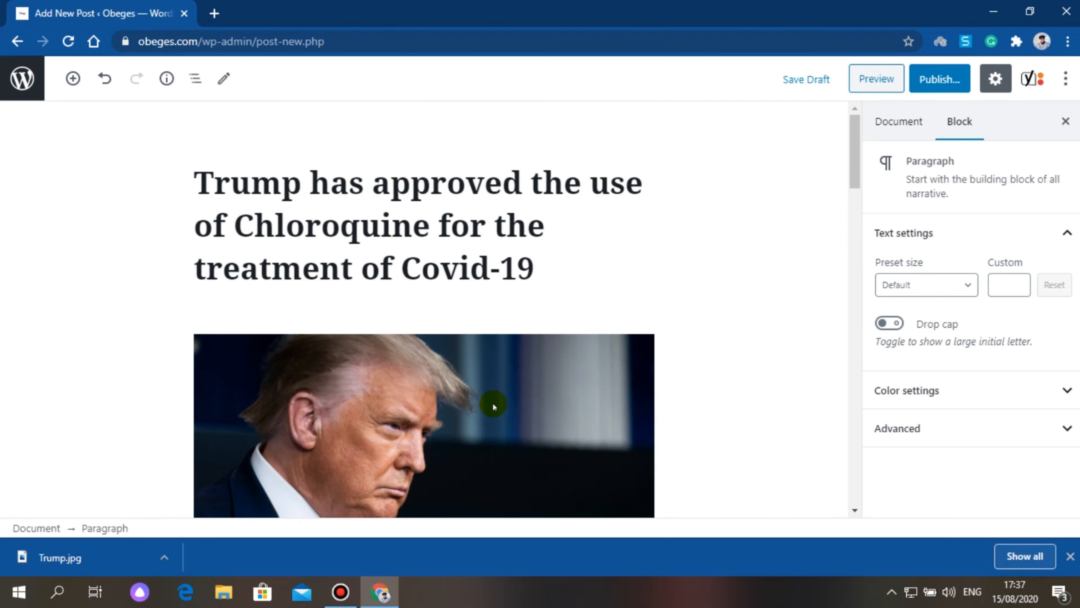
left_click(886, 120)
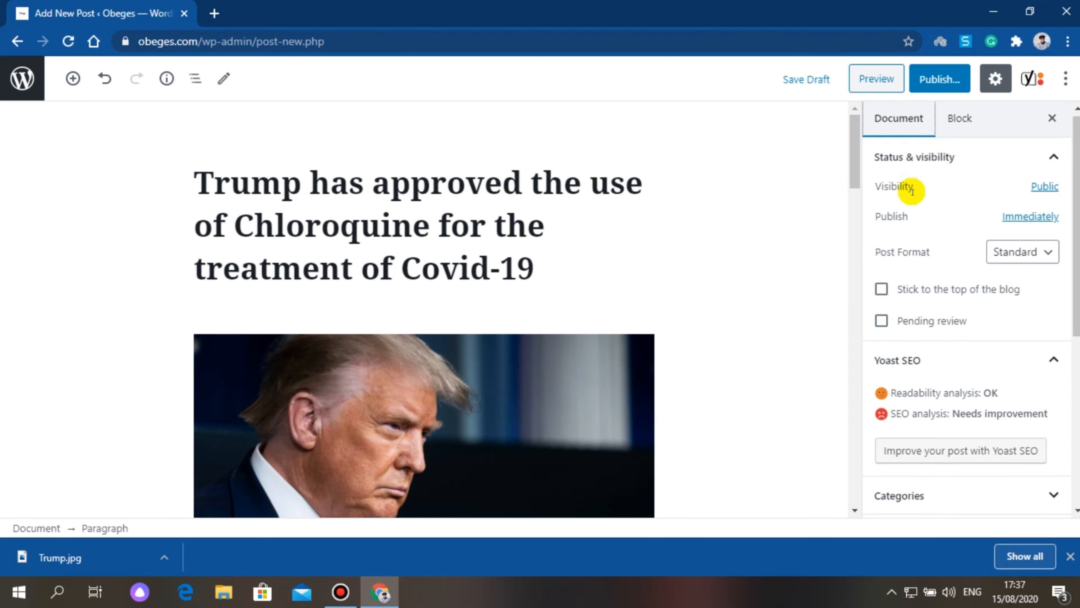
Step: Set Trump.jpg from the Media Library as the post's featured image
scroll(928, 241, "down", 6)
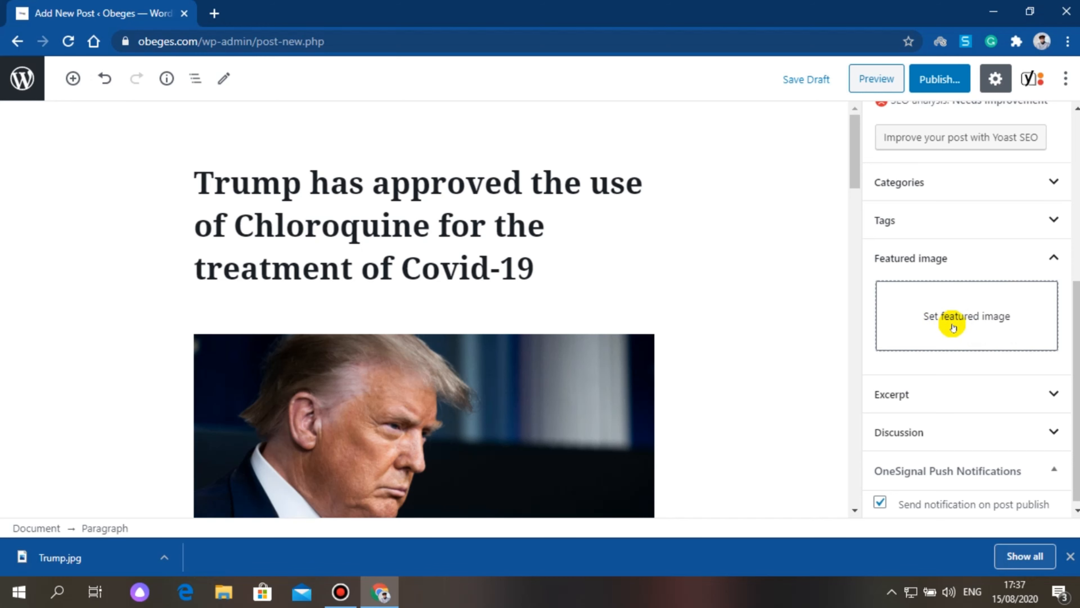
left_click(930, 317)
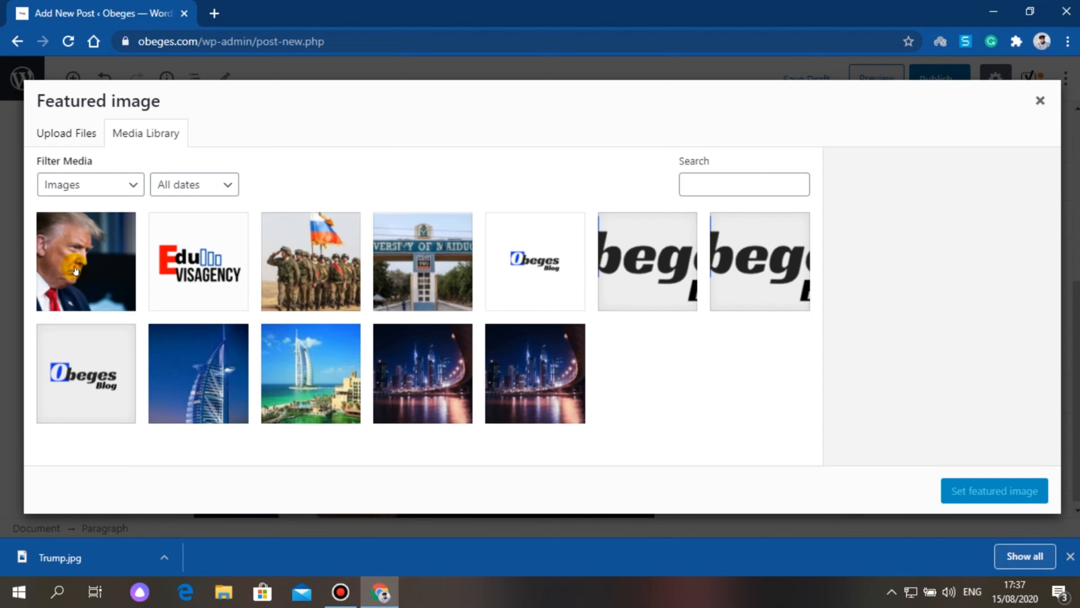
left_click(75, 271)
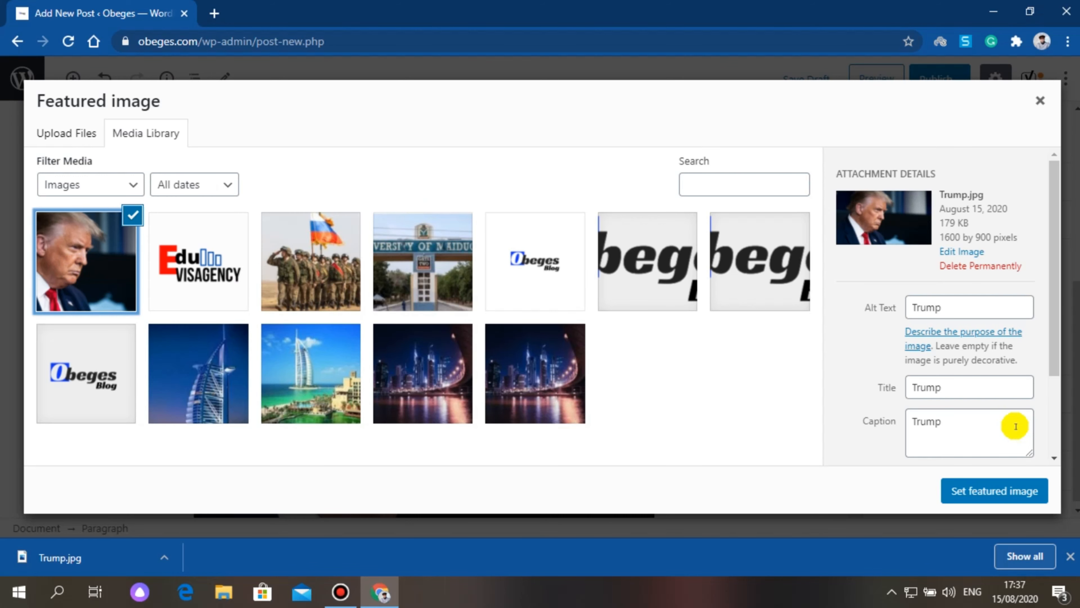
scroll(1015, 426, "down", 2)
scroll(1012, 426, "up", 2)
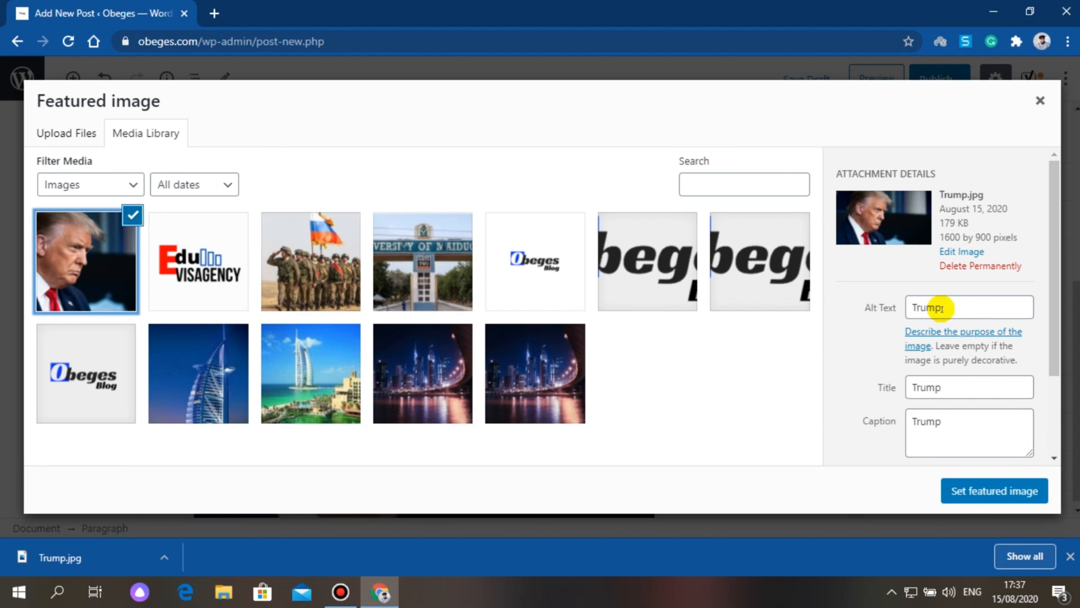
scroll(986, 427, "down", 3)
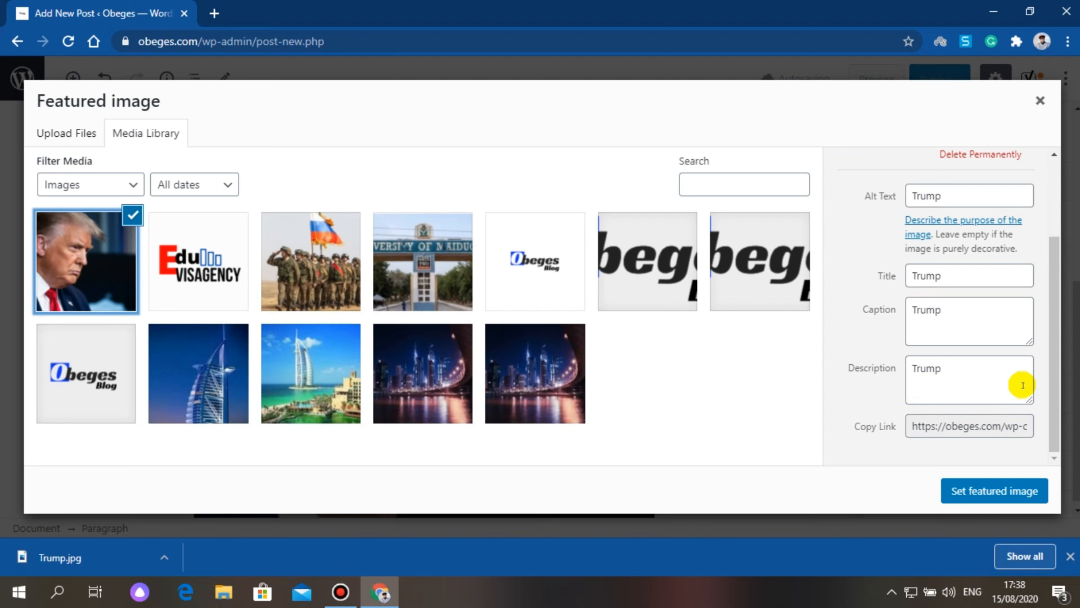
left_click(986, 490)
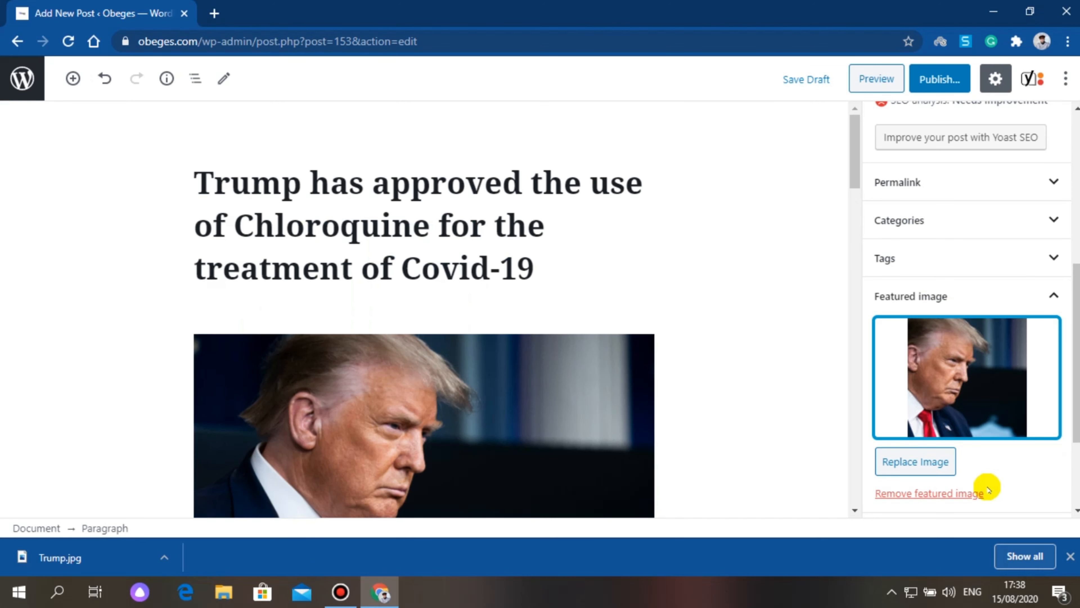
Step: Add the tags Politics New and Covid-19 to the post
scroll(932, 466, "down", 3)
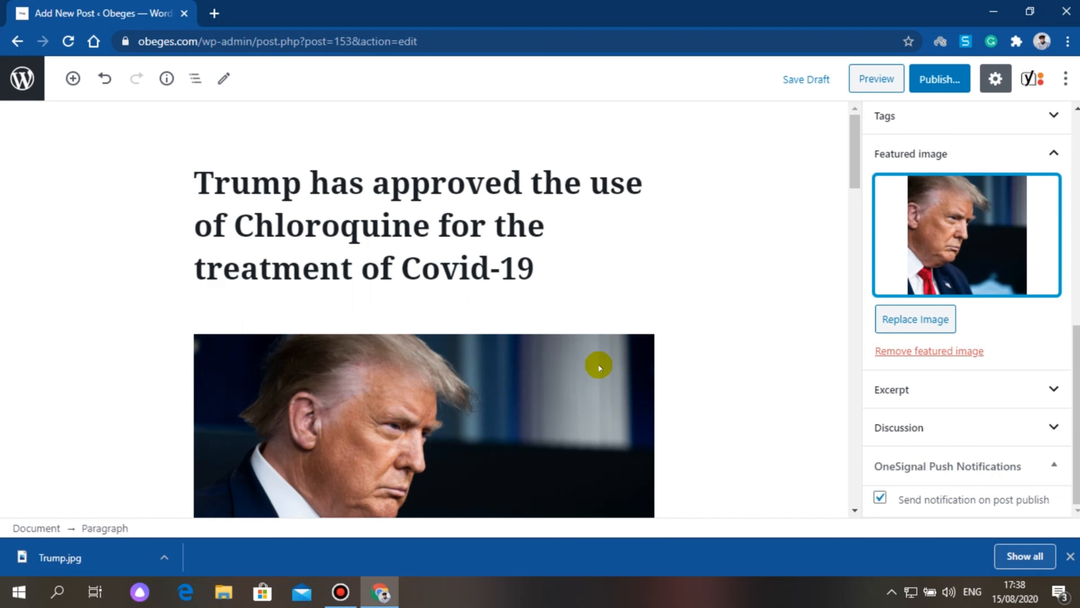
scroll(1007, 350, "up", 6)
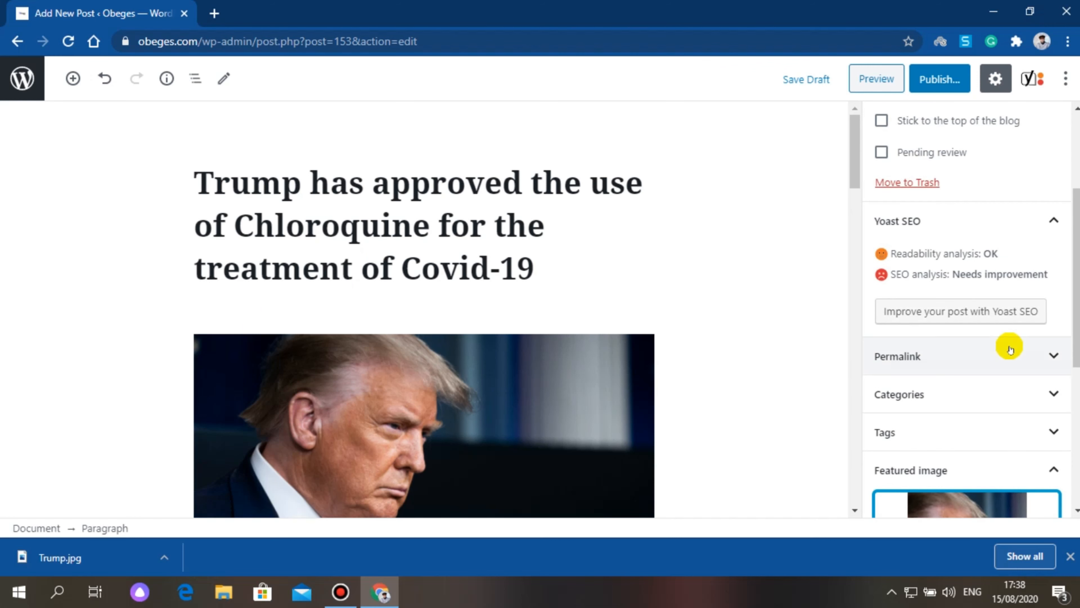
scroll(1008, 345, "down", 2)
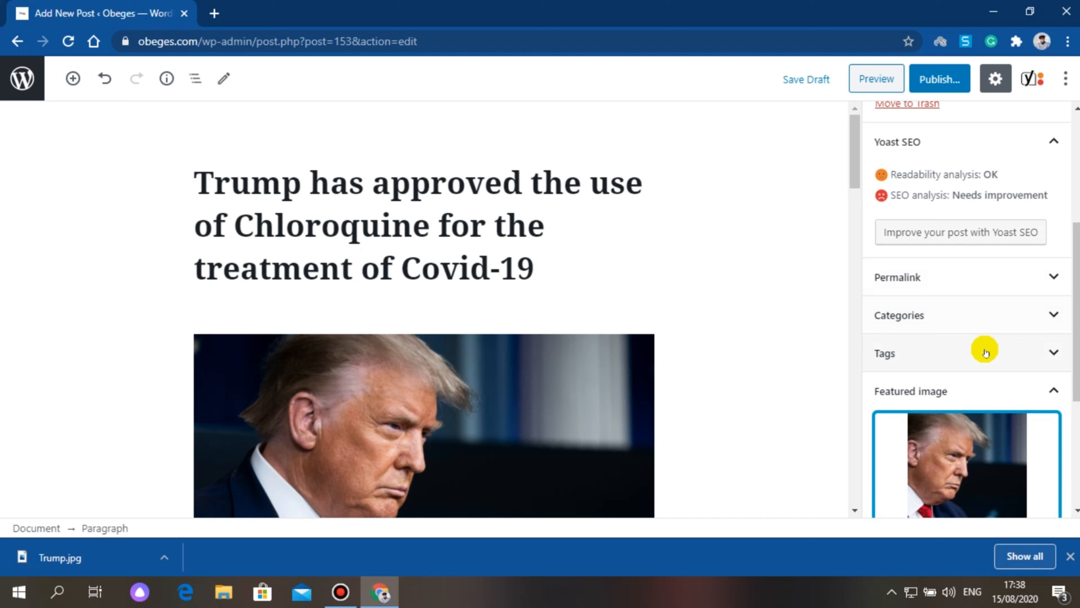
left_click(954, 353)
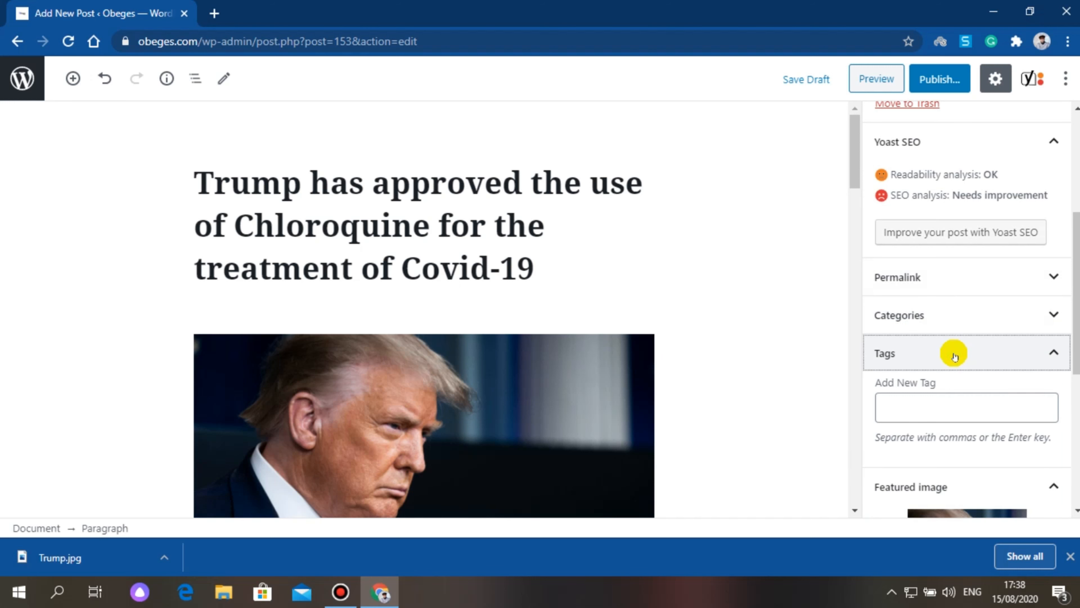
left_click(939, 405)
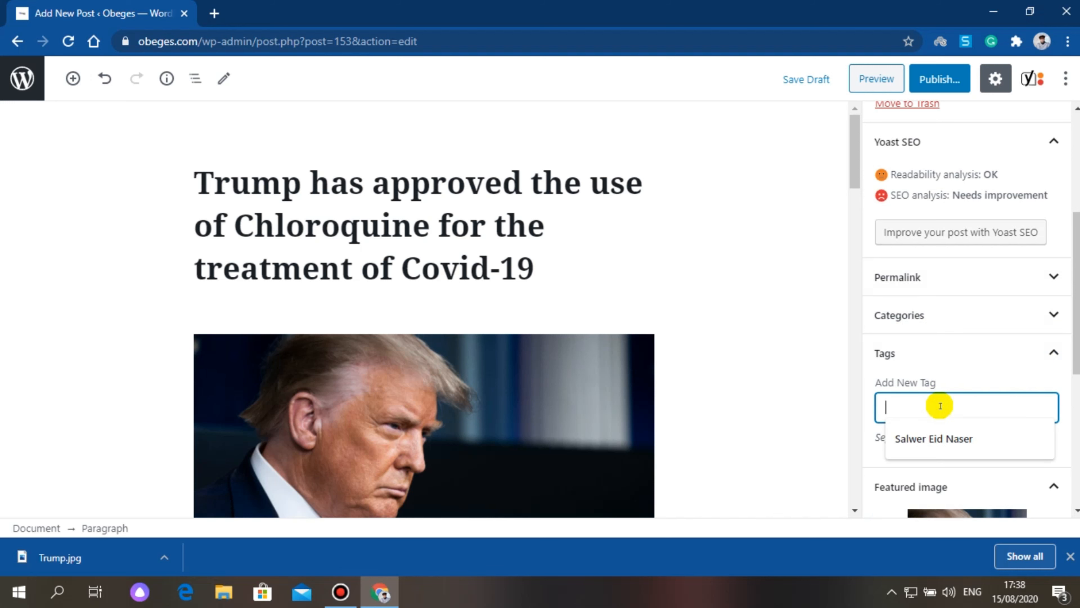
type("Politics New")
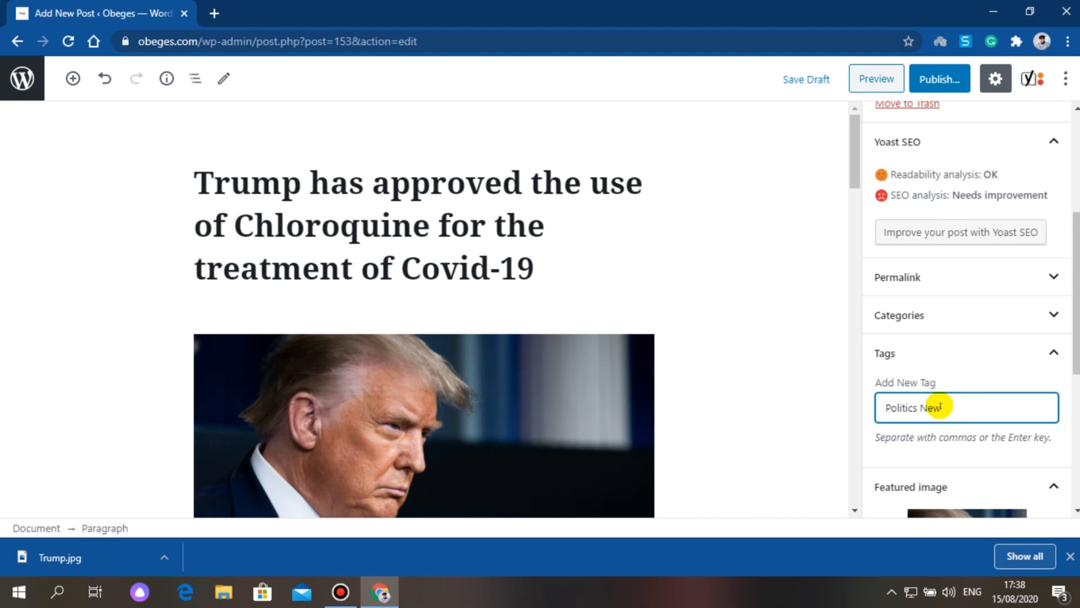
key("Return")
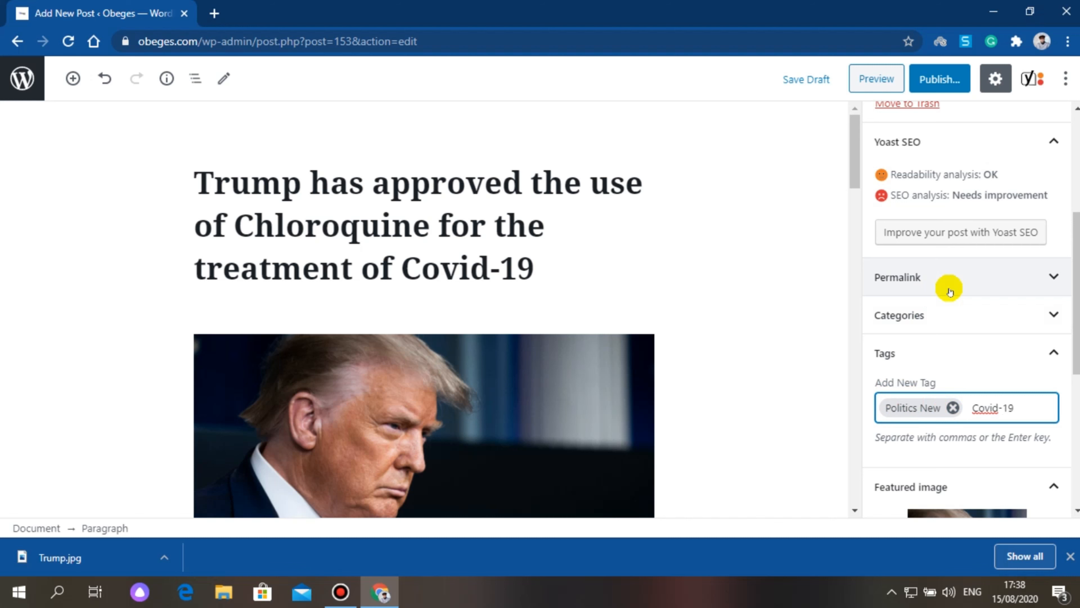
key("Return")
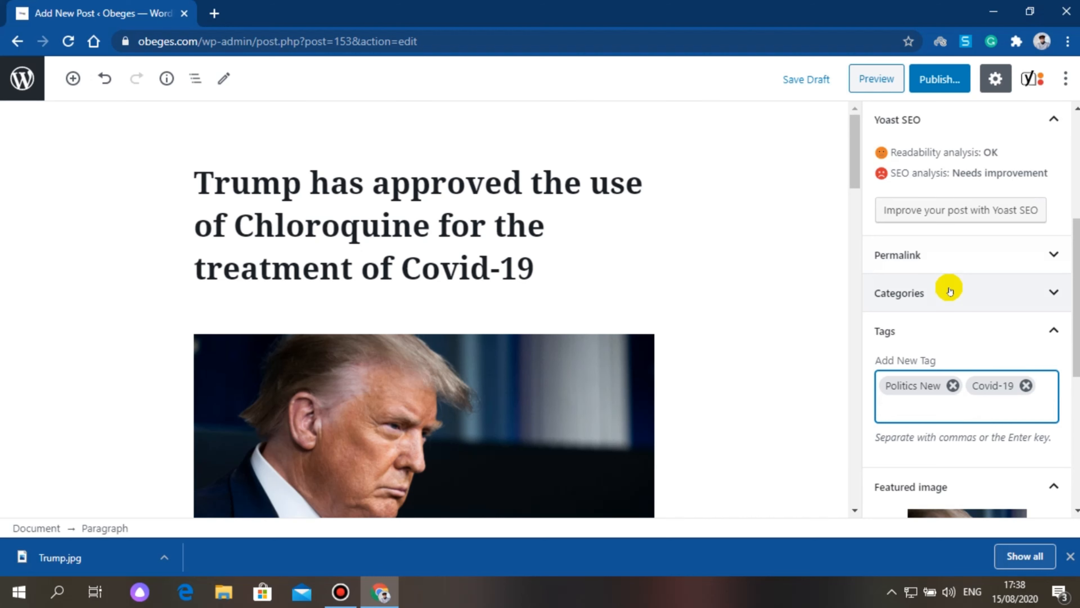
scroll(950, 291, "up", 5)
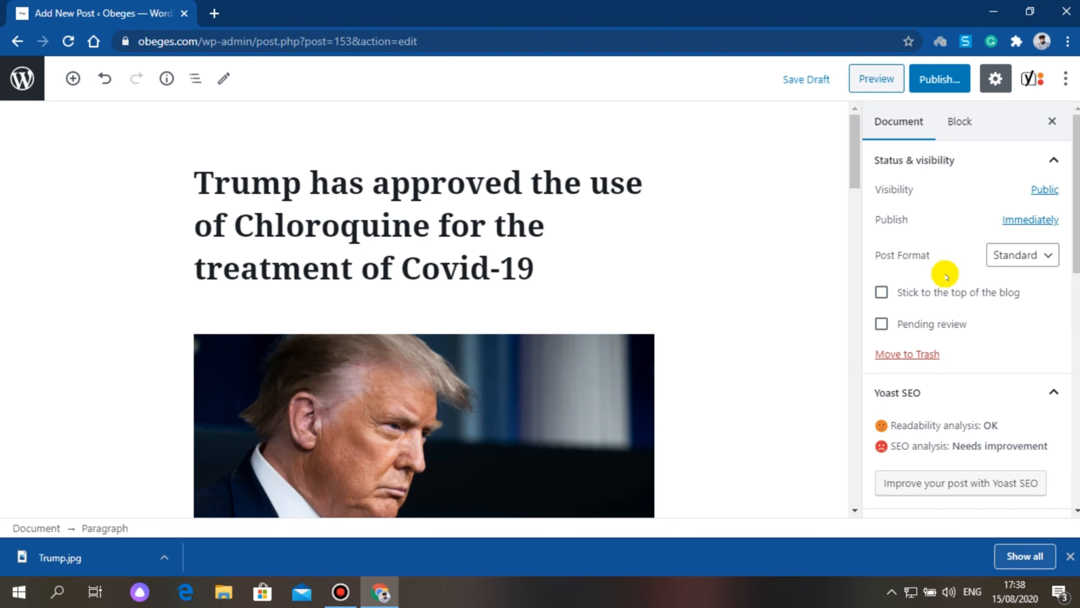
Step: Review the pre-publish checks and publish the Trump Chloroquine post live
scroll(752, 222, "down", 12)
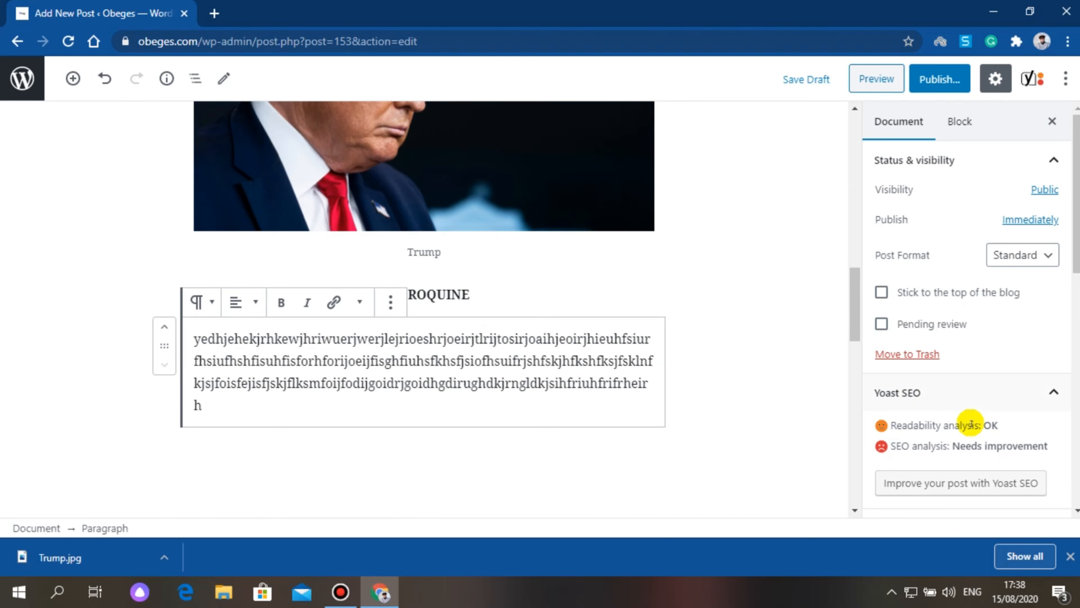
scroll(969, 424, "down", 5)
scroll(723, 455, "down", 12)
scroll(683, 377, "up", 5)
scroll(680, 361, "up", 15)
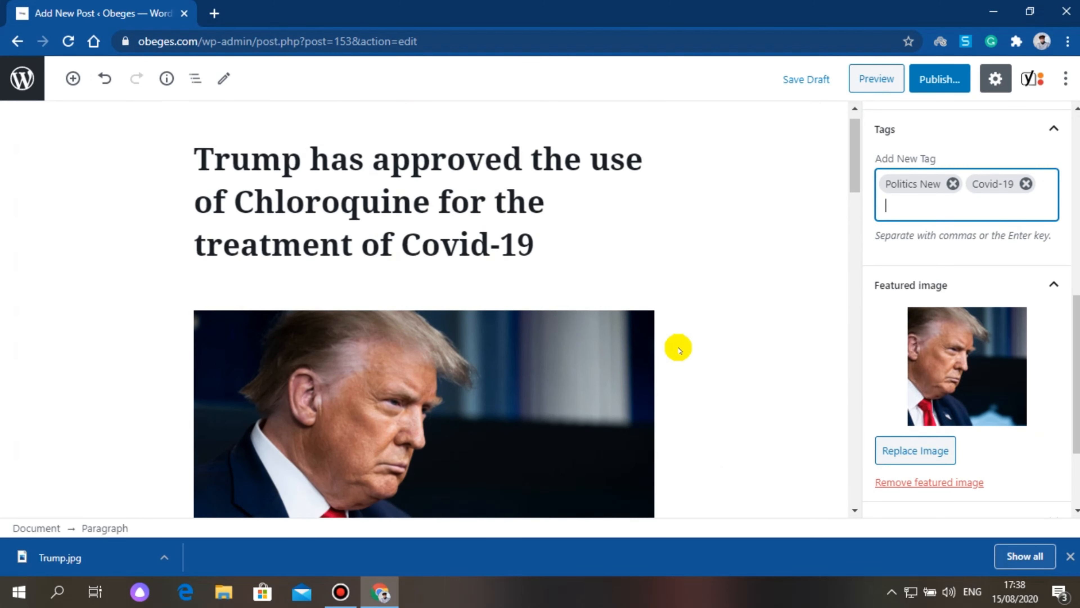
scroll(424, 314, "down", 15)
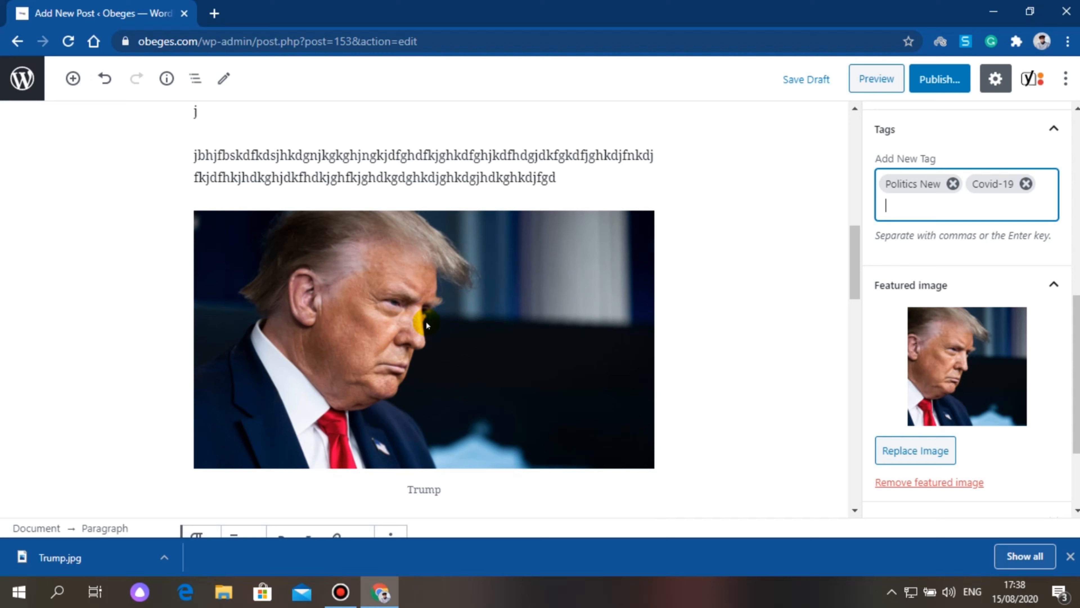
left_click(948, 81)
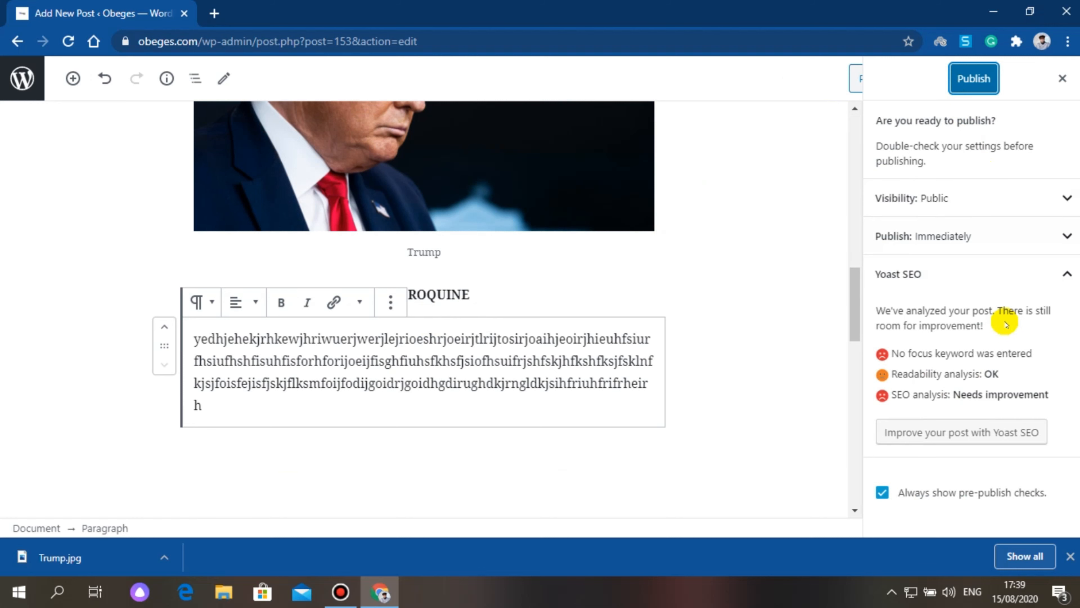
left_click(971, 78)
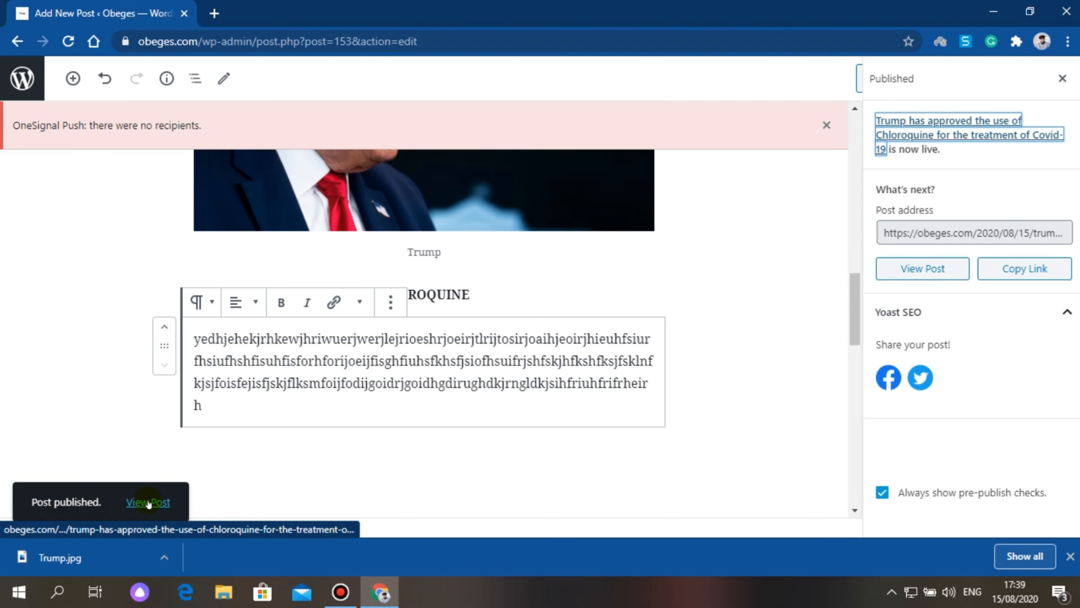
Step: Load obeges.com in a new tab and scroll the homepage to the newest Trump post
left_click(214, 14)
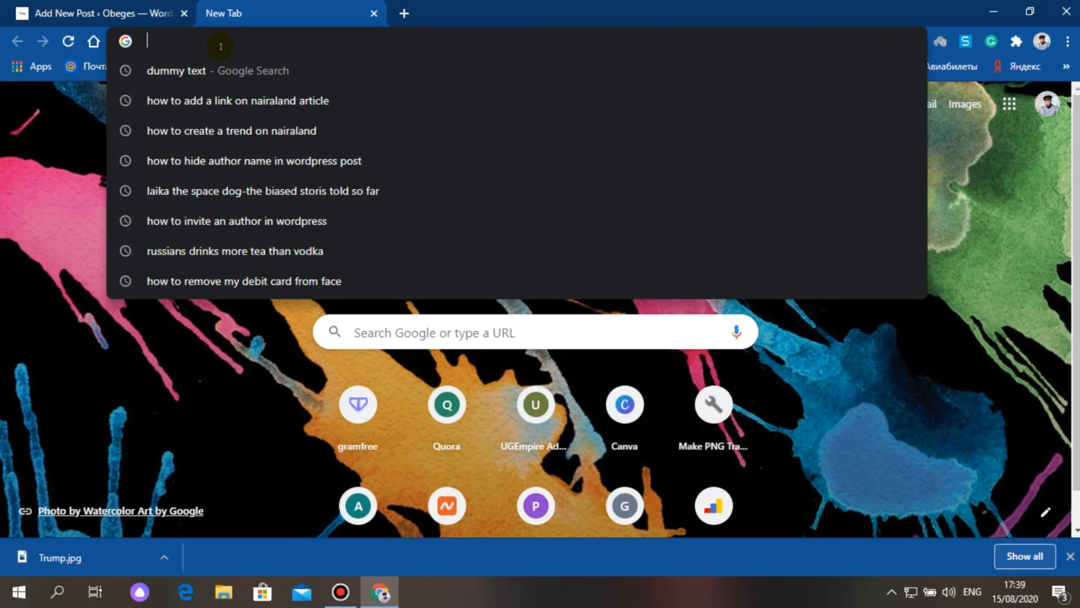
type("obeges.com")
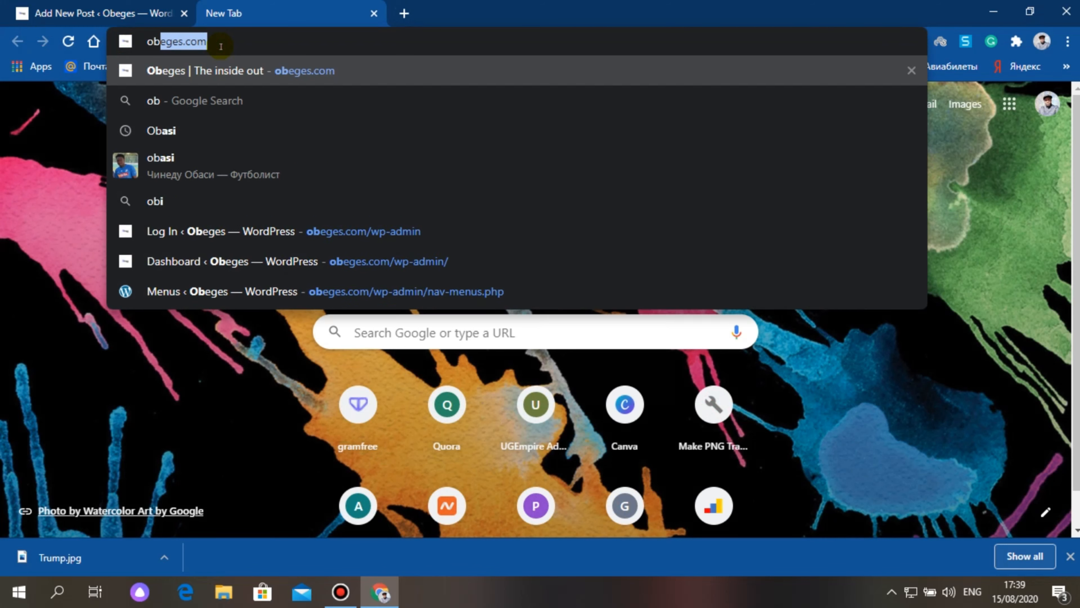
key("Return")
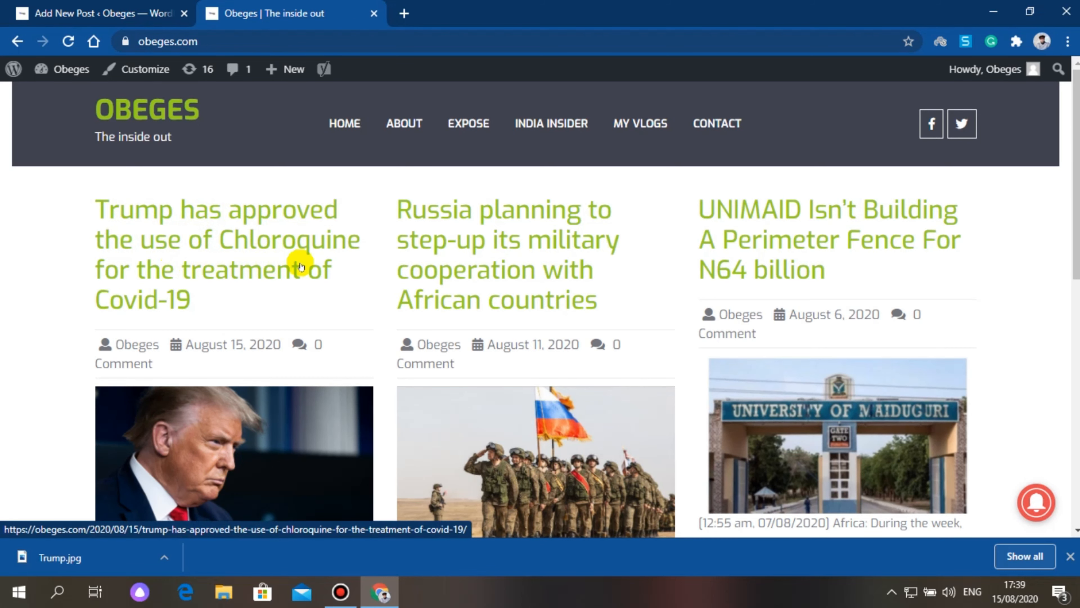
scroll(290, 285, "down", 7)
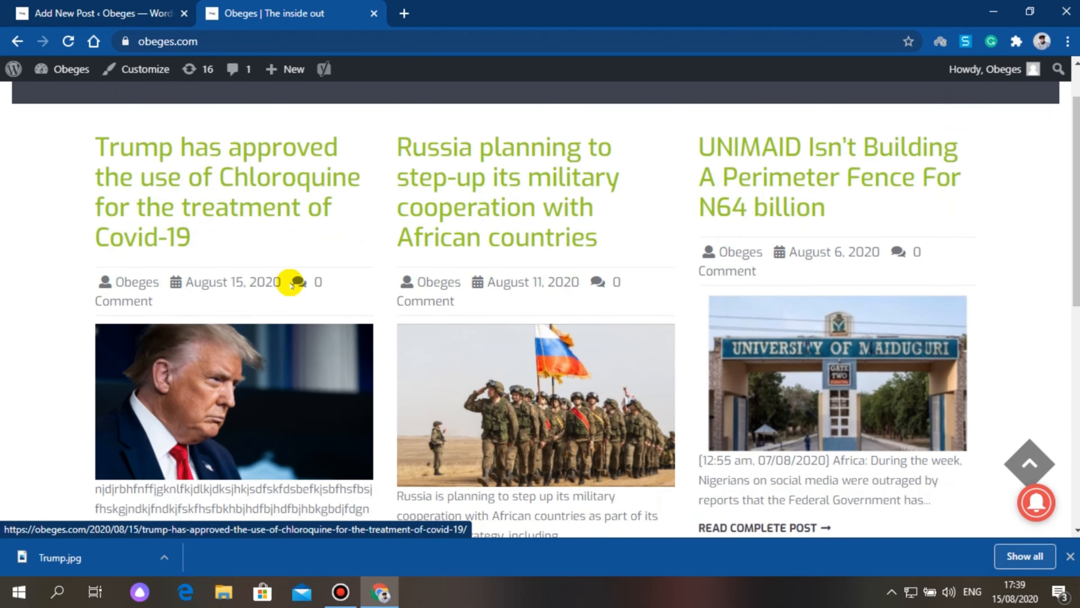
scroll(183, 255, "up", 3)
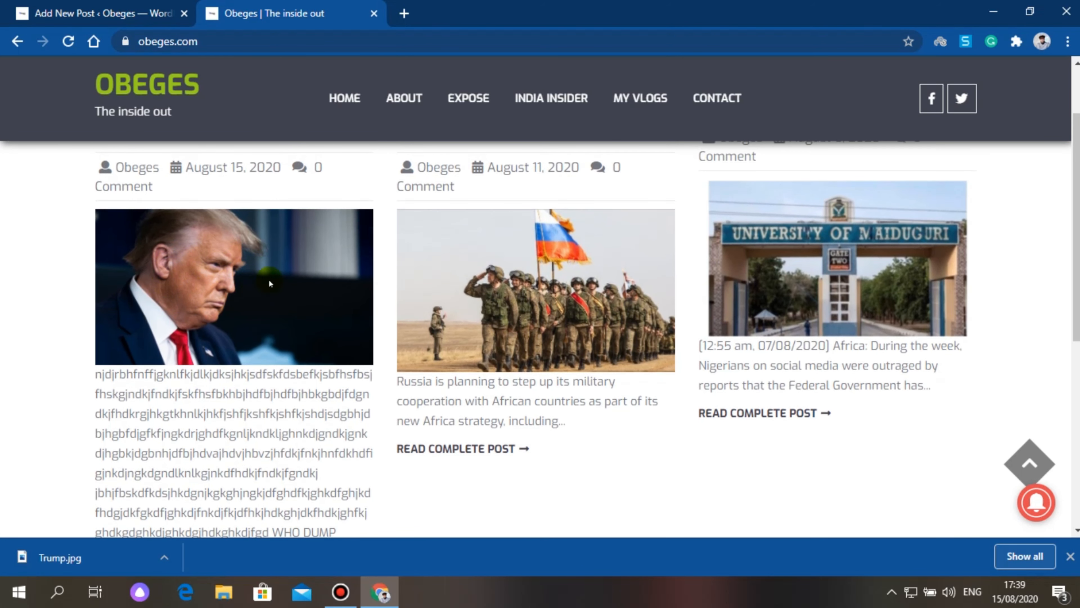
scroll(246, 316, "down", 6)
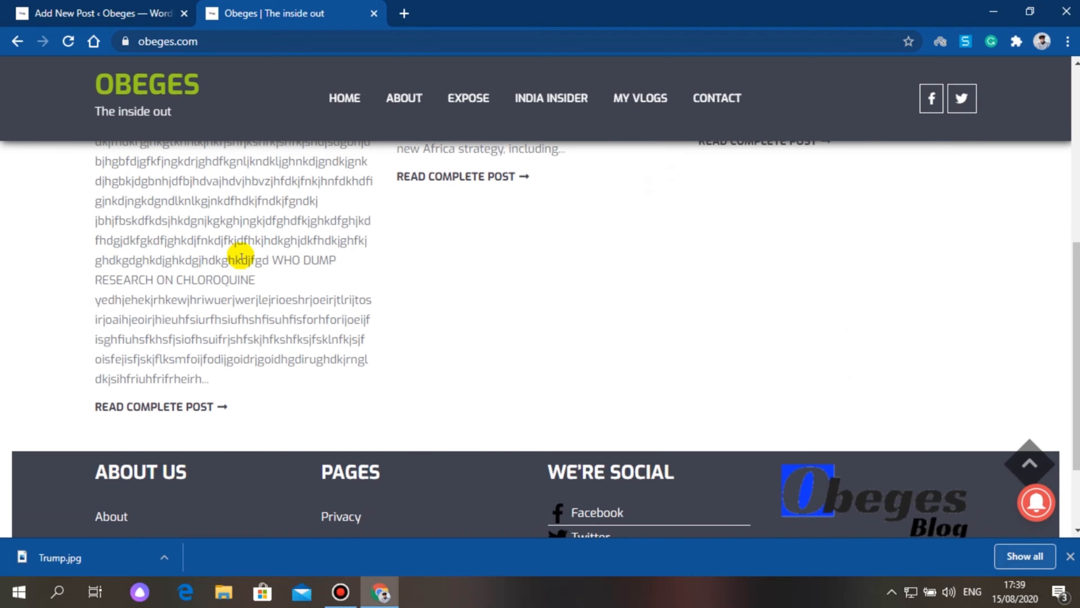
scroll(241, 256, "up", 3)
scroll(253, 302, "down", 3)
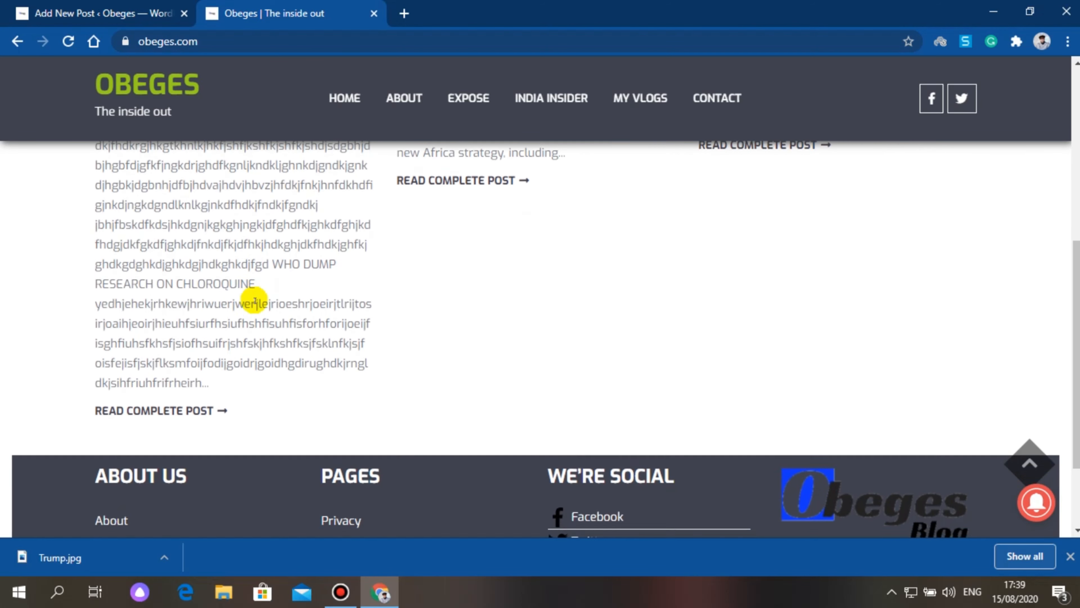
scroll(254, 303, "up", 6)
scroll(254, 303, "up", 4)
scroll(254, 298, "down", 11)
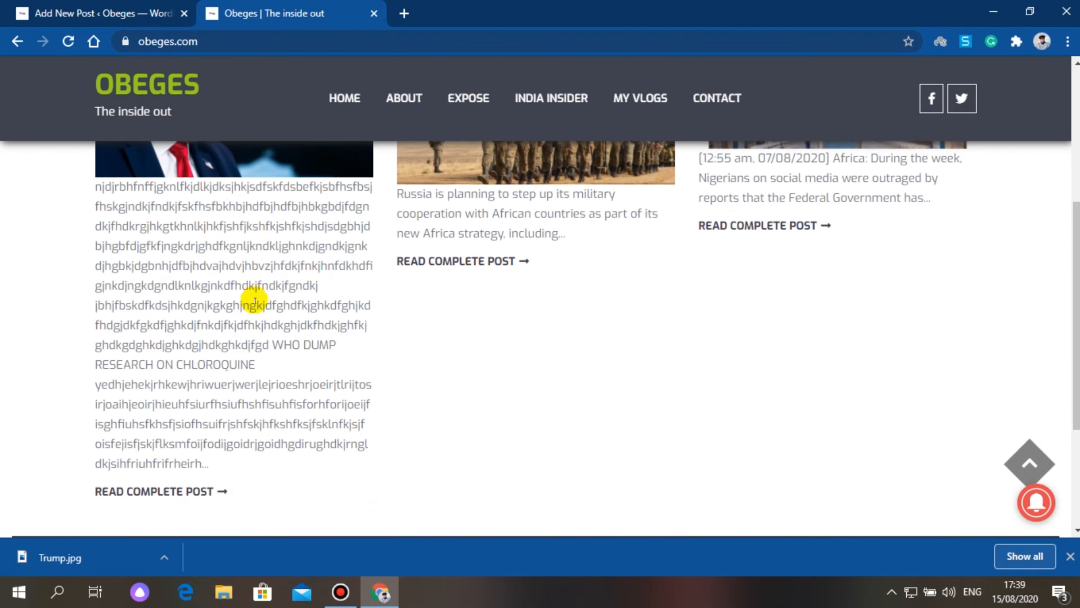
scroll(255, 300, "down", 2)
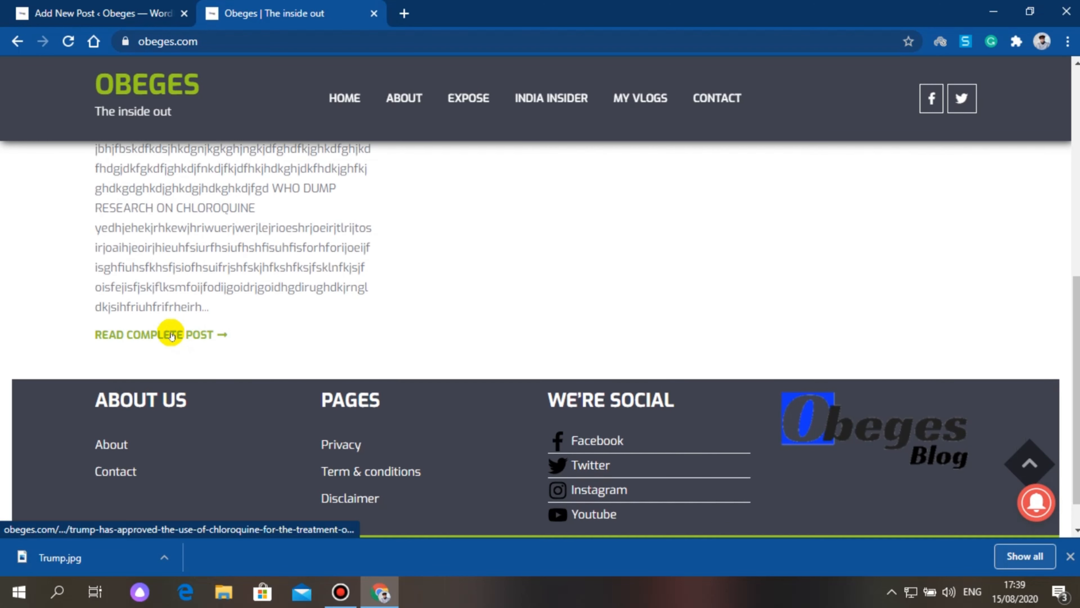
Step: Open the Trump Chloroquine article via READ COMPLETE POST and scroll through its content
left_click(171, 335)
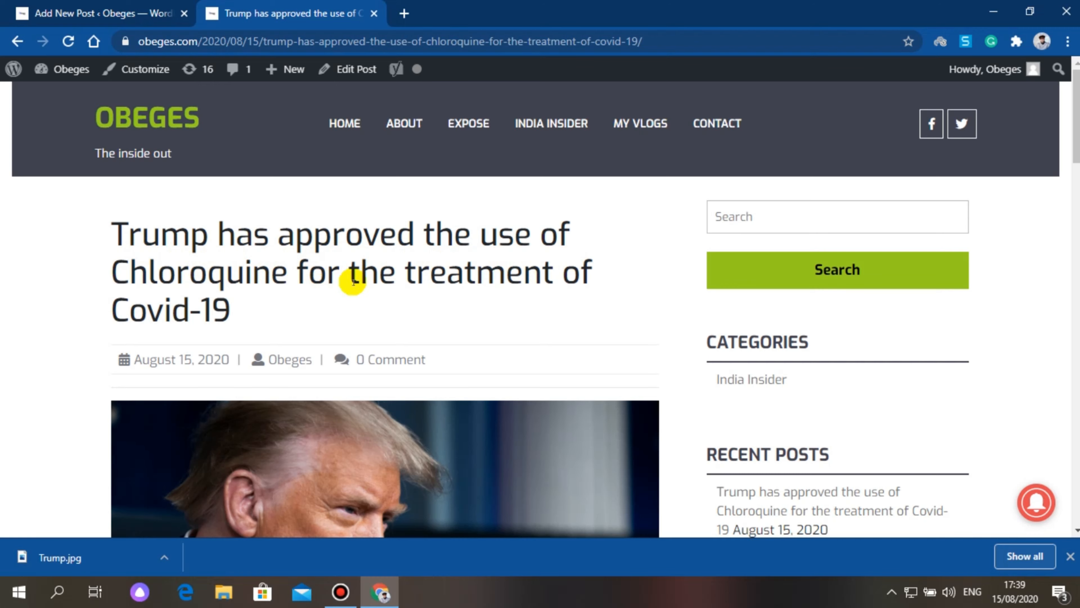
scroll(353, 281, "down", 10)
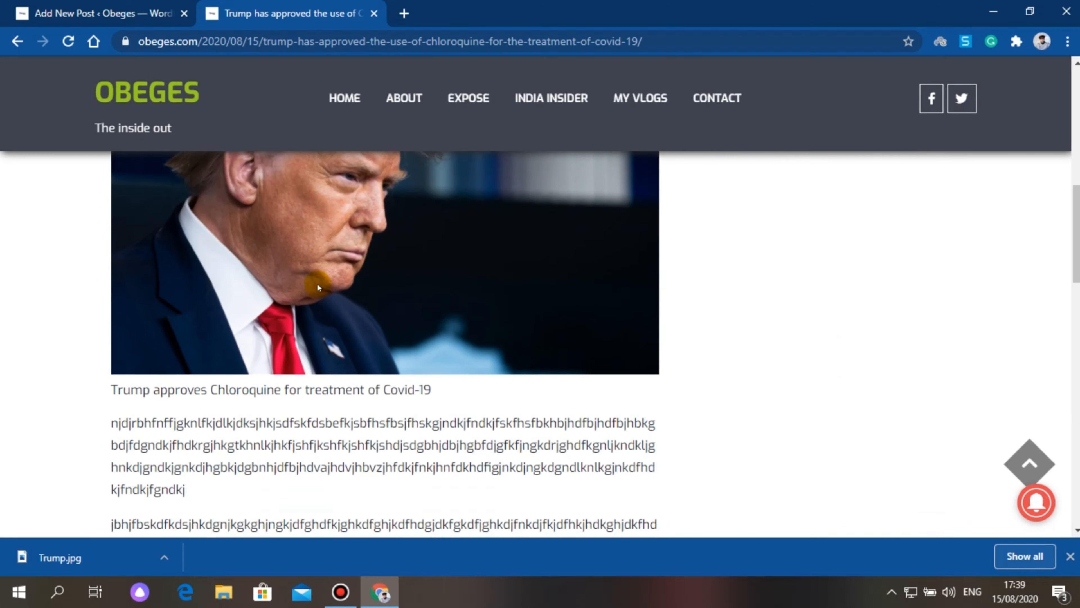
scroll(318, 288, "down", 10)
scroll(319, 287, "down", 9)
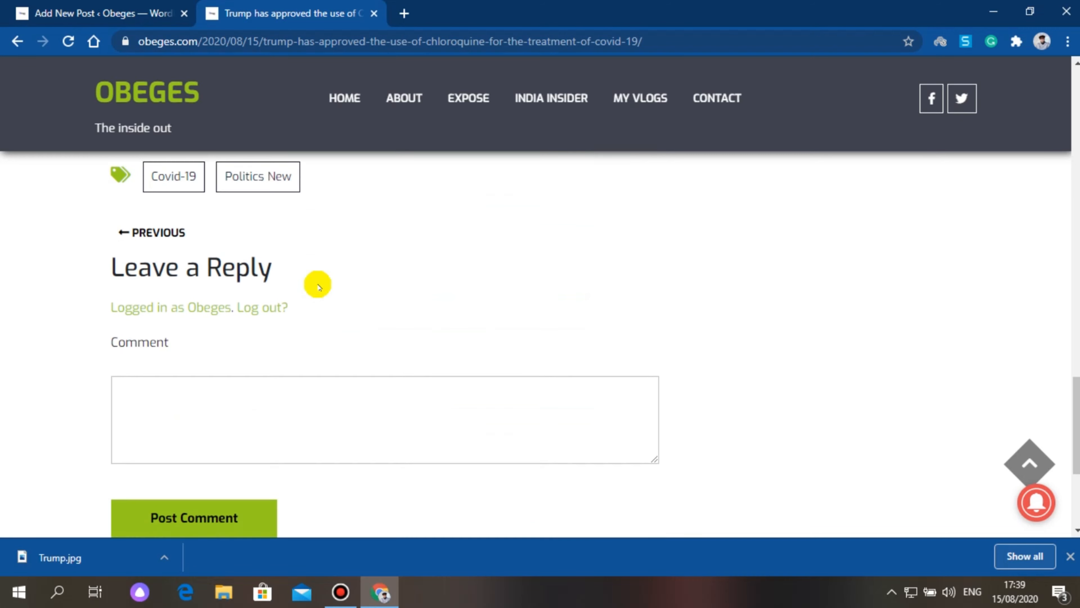
scroll(318, 287, "down", 4)
scroll(318, 287, "up", 7)
scroll(319, 287, "up", 15)
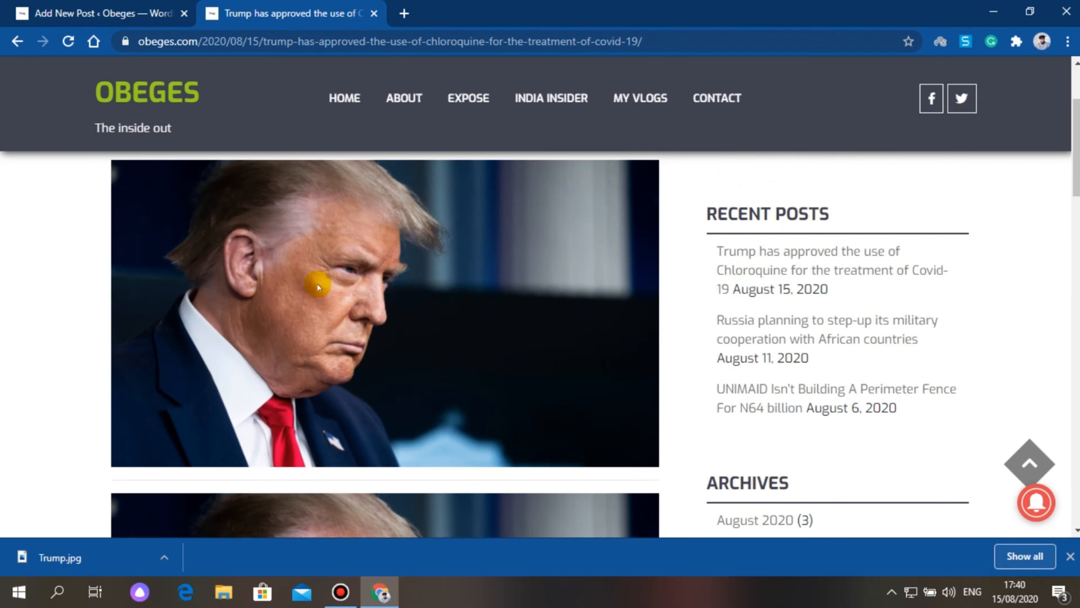
scroll(318, 288, "up", 5)
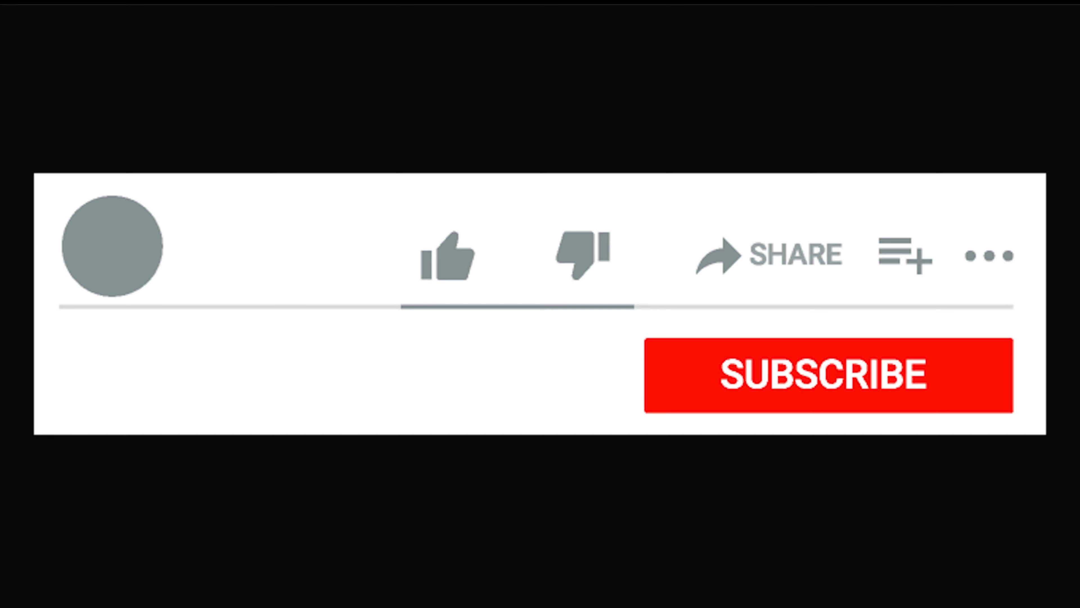